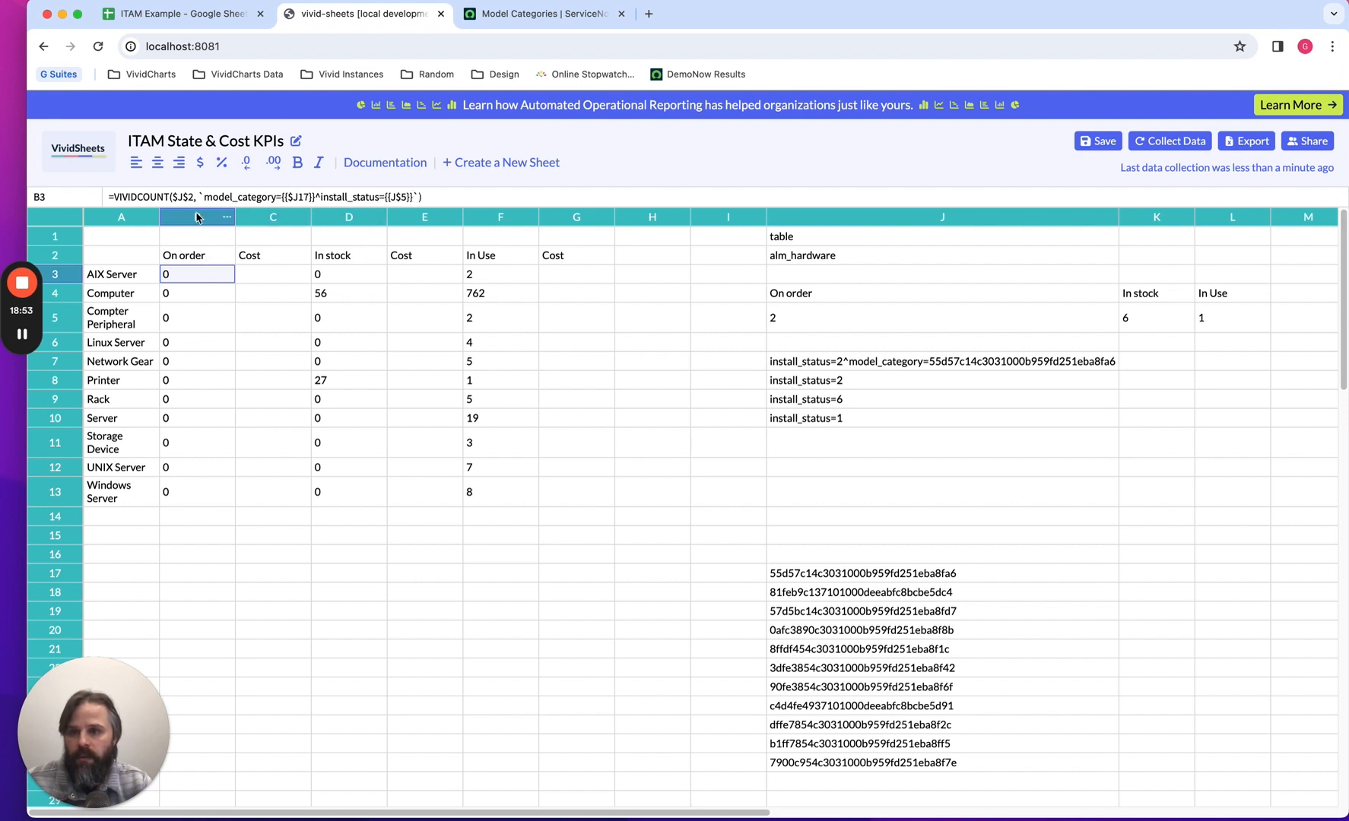
Copy the table and query arguments, $J$2, `model_category={{$J17}}^install_status={{J$5}}`, from the B3 formula into cell J15.
{"action": "left_click_drag", "start_coordinate": [173, 199], "coordinate": [420, 200]}
{"action": "key", "text": "ctrl+c"}
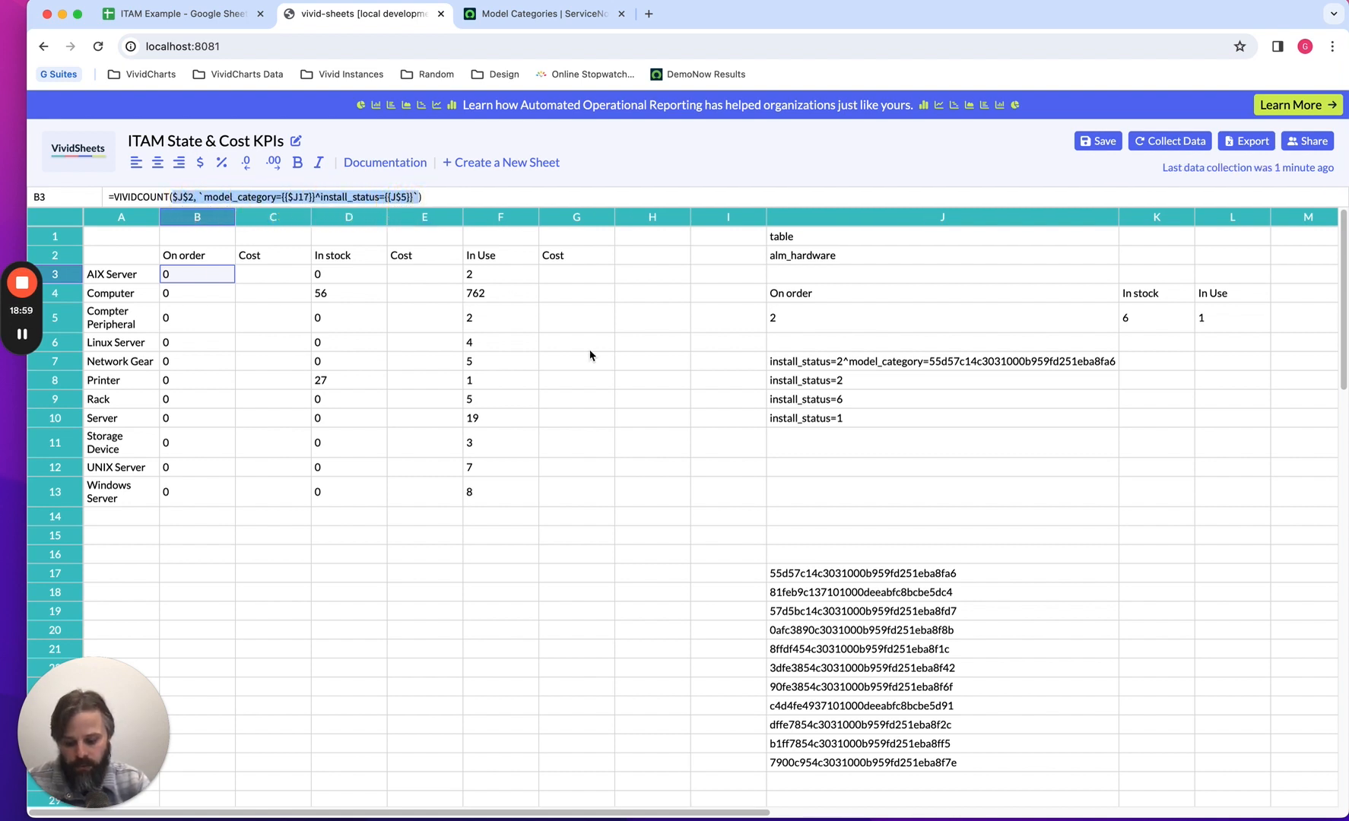
{"action": "left_click", "coordinate": [264, 280]}
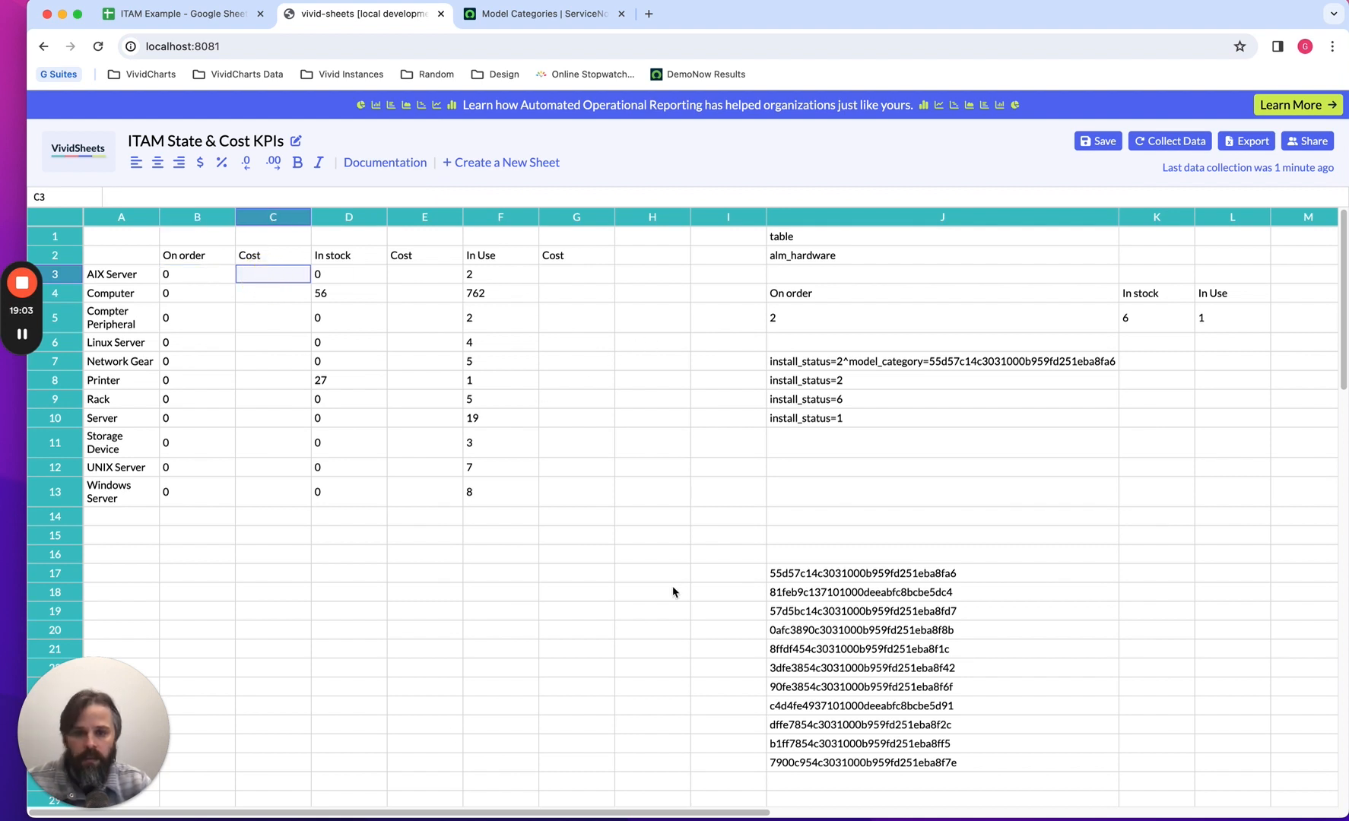
{"action": "left_click", "coordinate": [800, 541]}
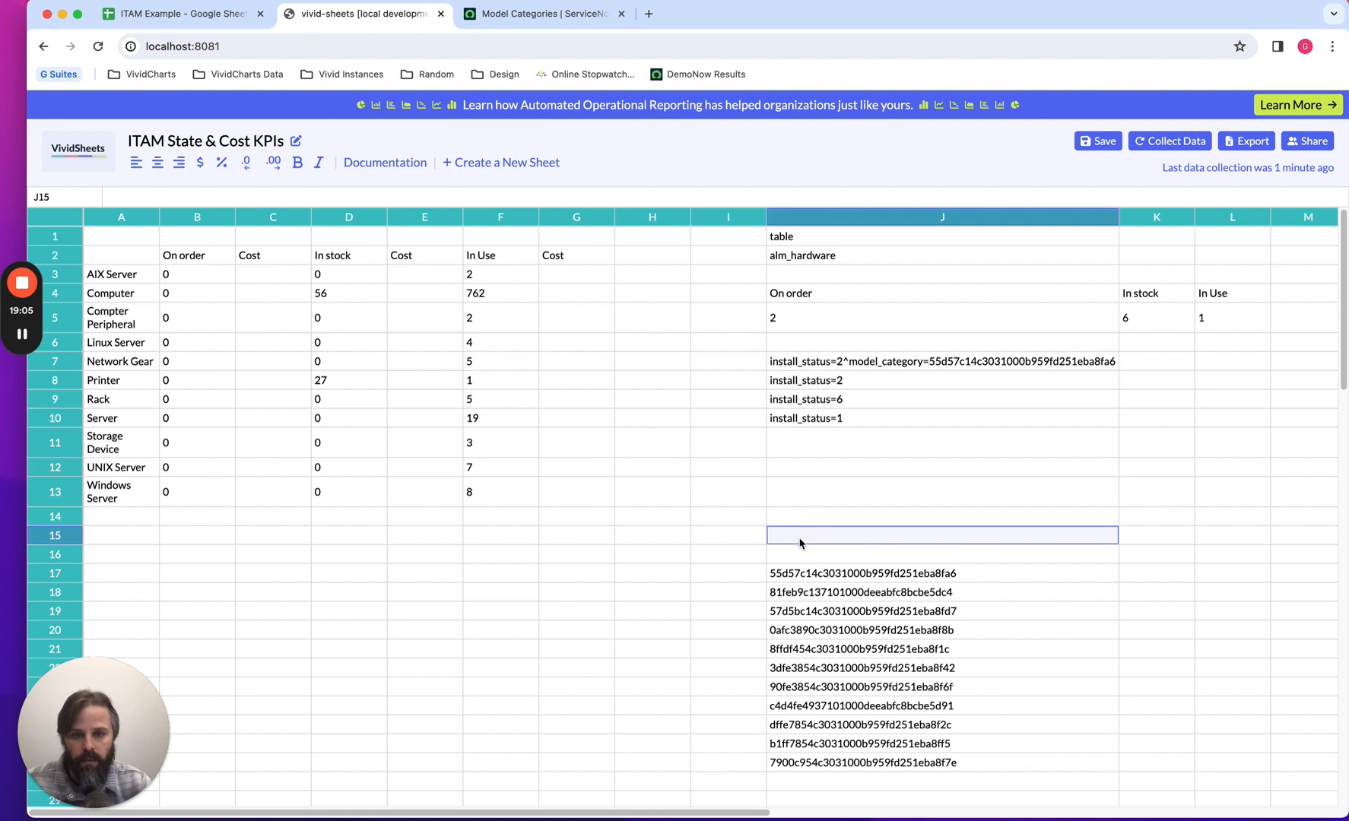
{"action": "double_click", "coordinate": [800, 538]}
{"action": "type", "text": "$J$2, model_category={{$J17}}^install_status={{J$5}}"}
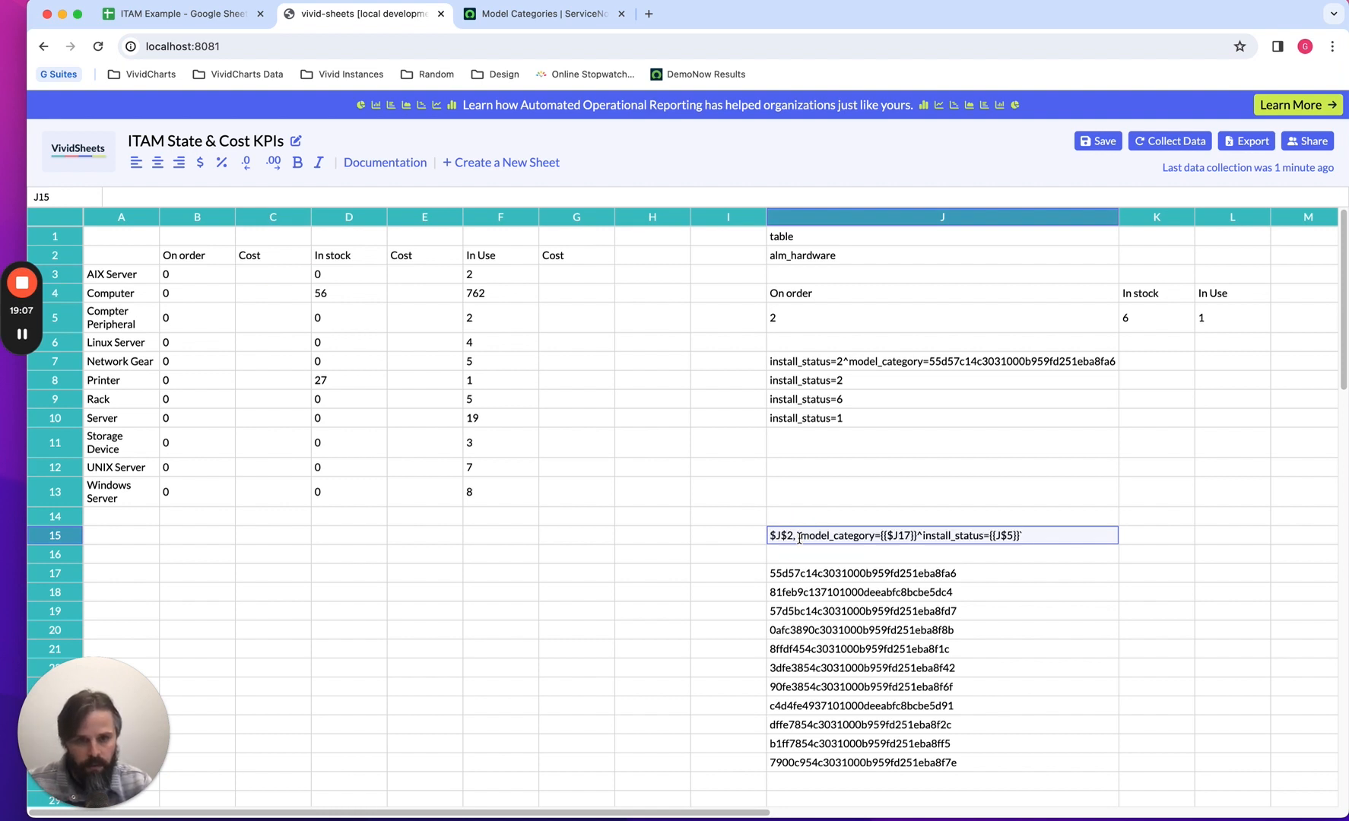
Enter =VIVIDSUM($J$2, `model_category={{$J17}}^install_status={{J$5}}`, cost) in cell C3 for the AIX Server On order cost.
{"action": "left_click", "coordinate": [259, 275]}
{"action": "left_click", "coordinate": [158, 196]}
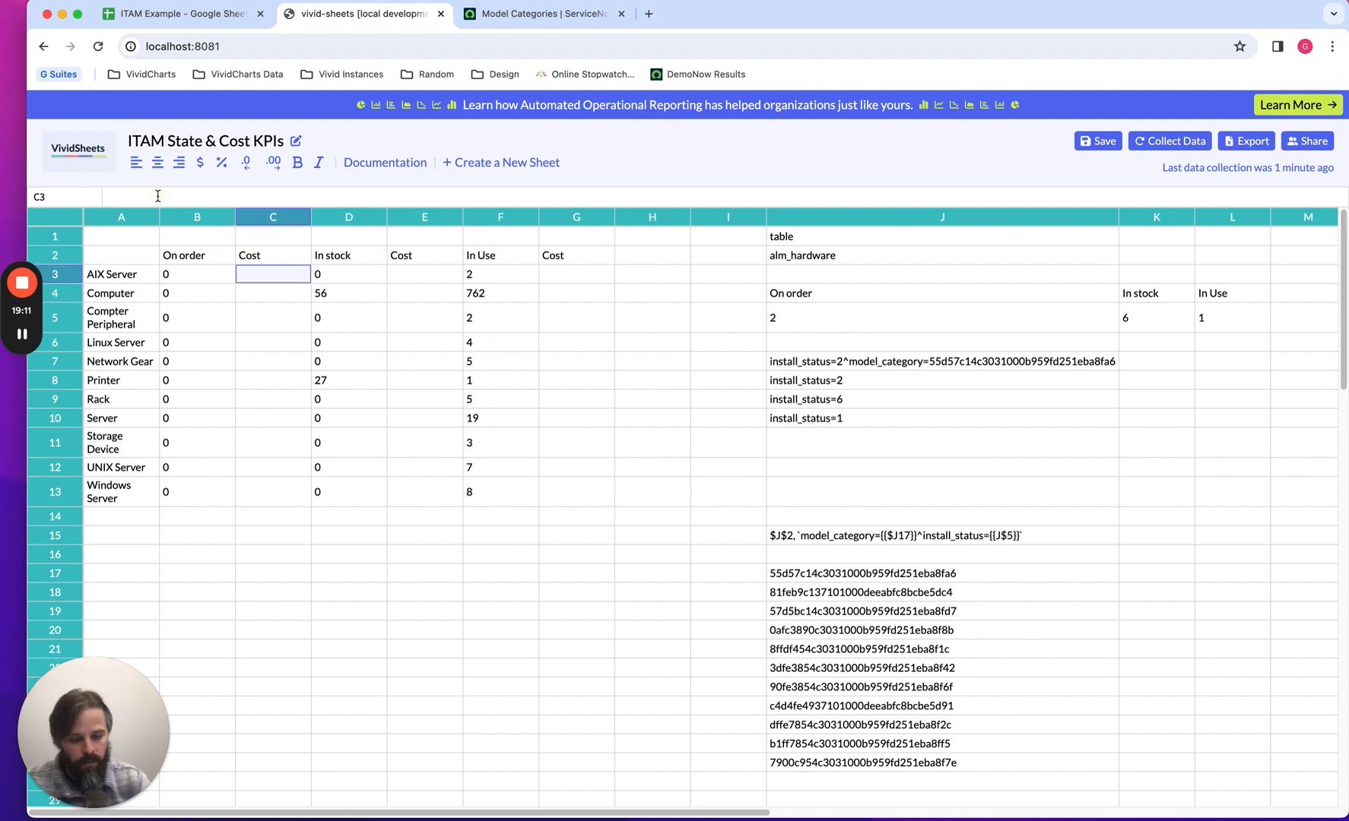
{"action": "type", "text": "="}
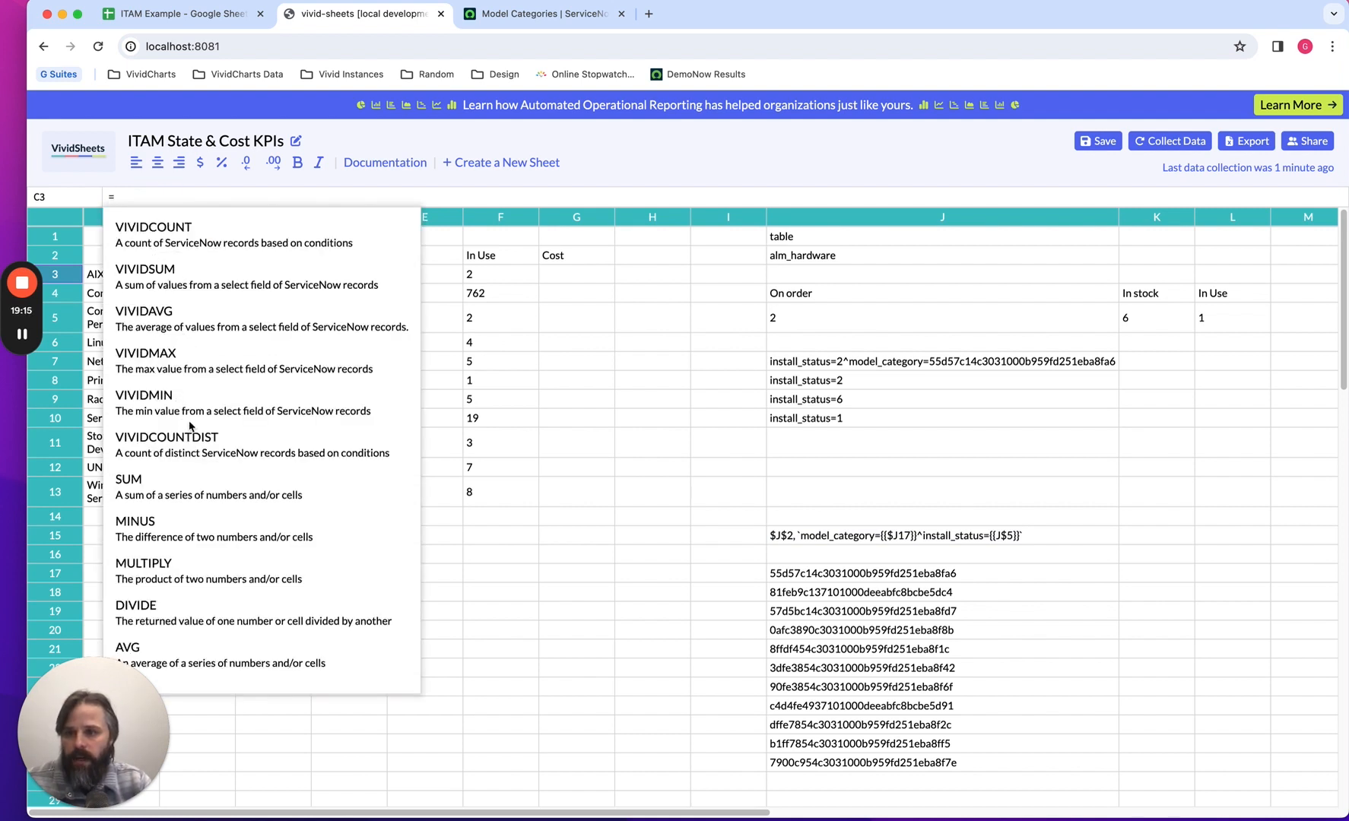
{"action": "left_click", "coordinate": [187, 283]}
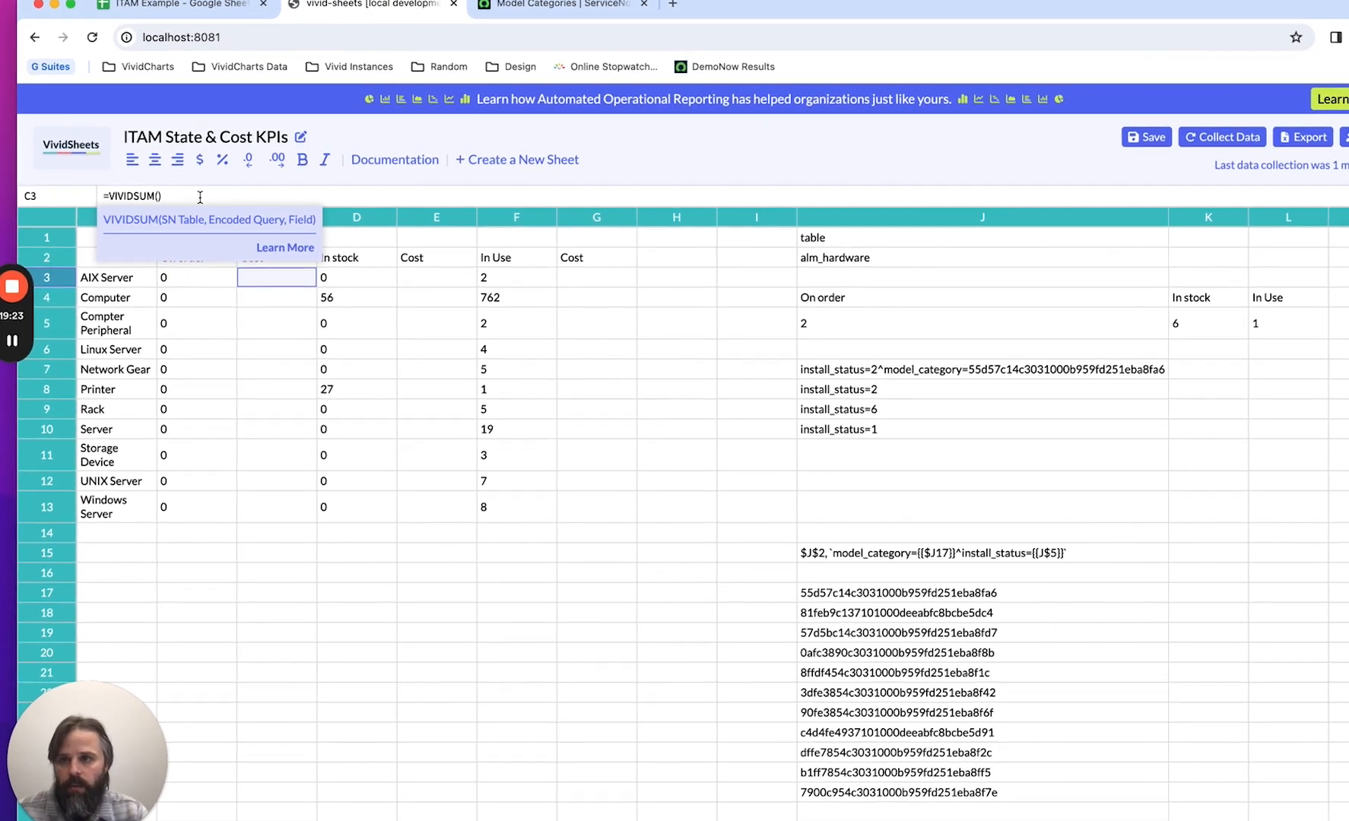
{"action": "key", "text": "ctrl+v"}
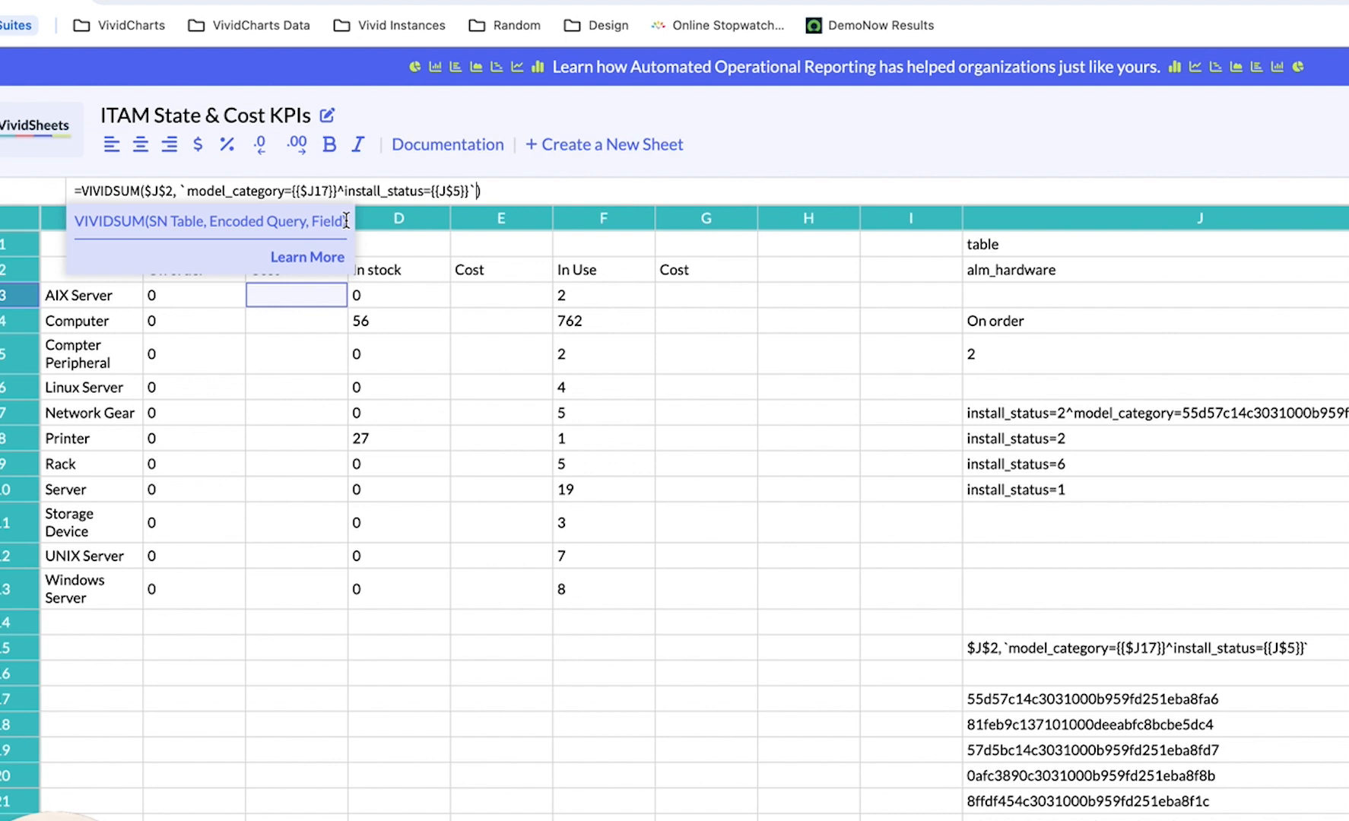
{"action": "type", "text": ", cost"}
{"action": "key", "text": "Return"}
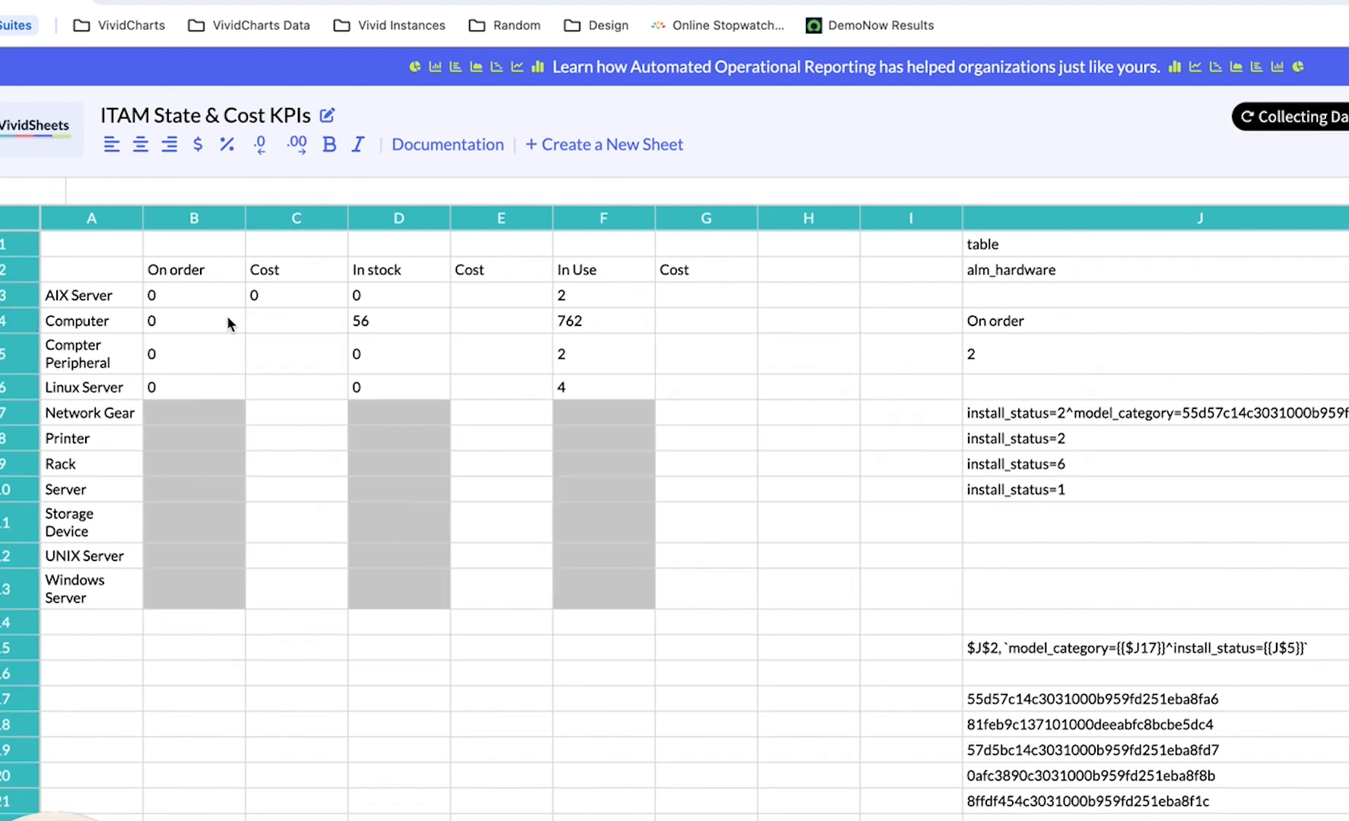
Copy the VIVIDSUM formula from C3 into E3, the AIX Server cost cell for In stock.
{"action": "left_click", "coordinate": [299, 301]}
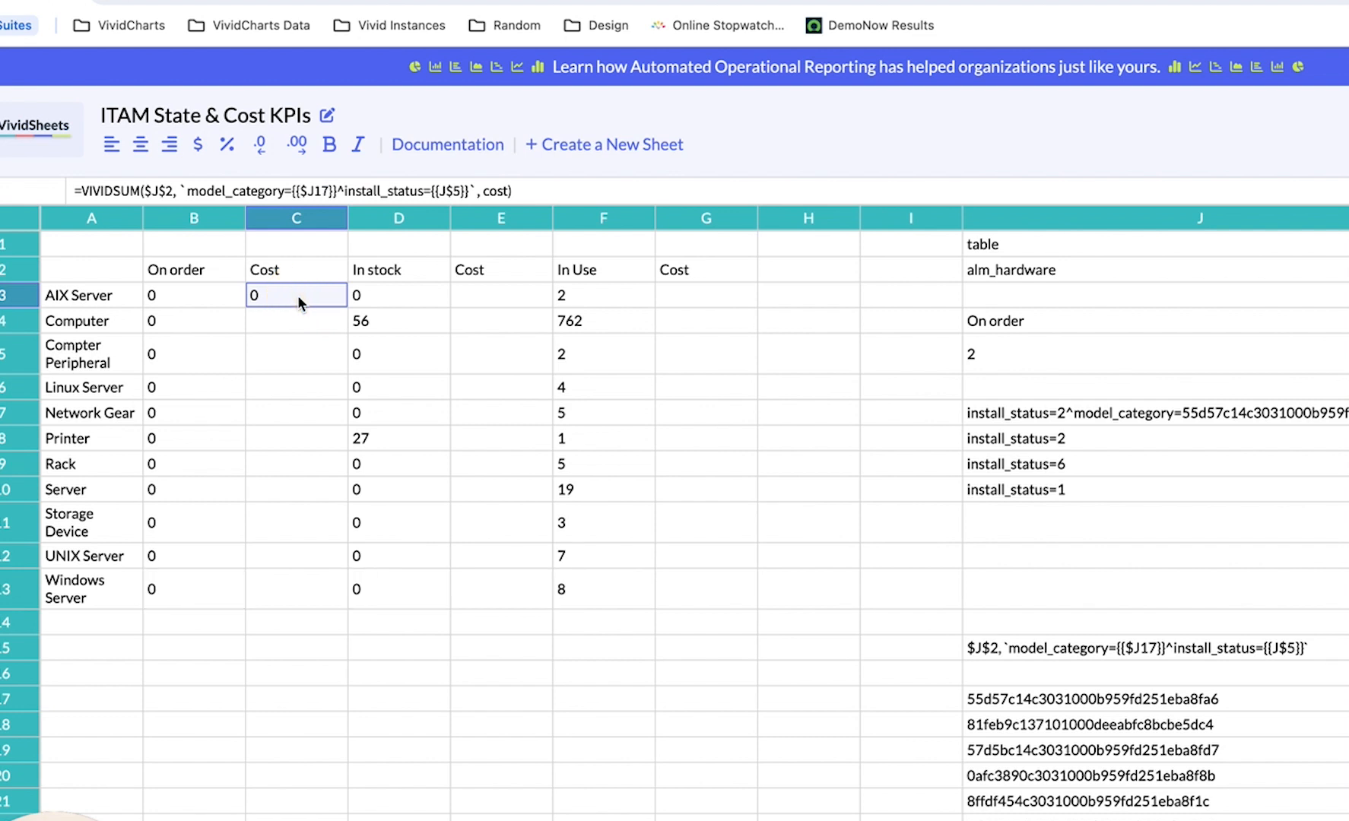
{"action": "key", "text": "Right"}
{"action": "key", "text": "Right"}
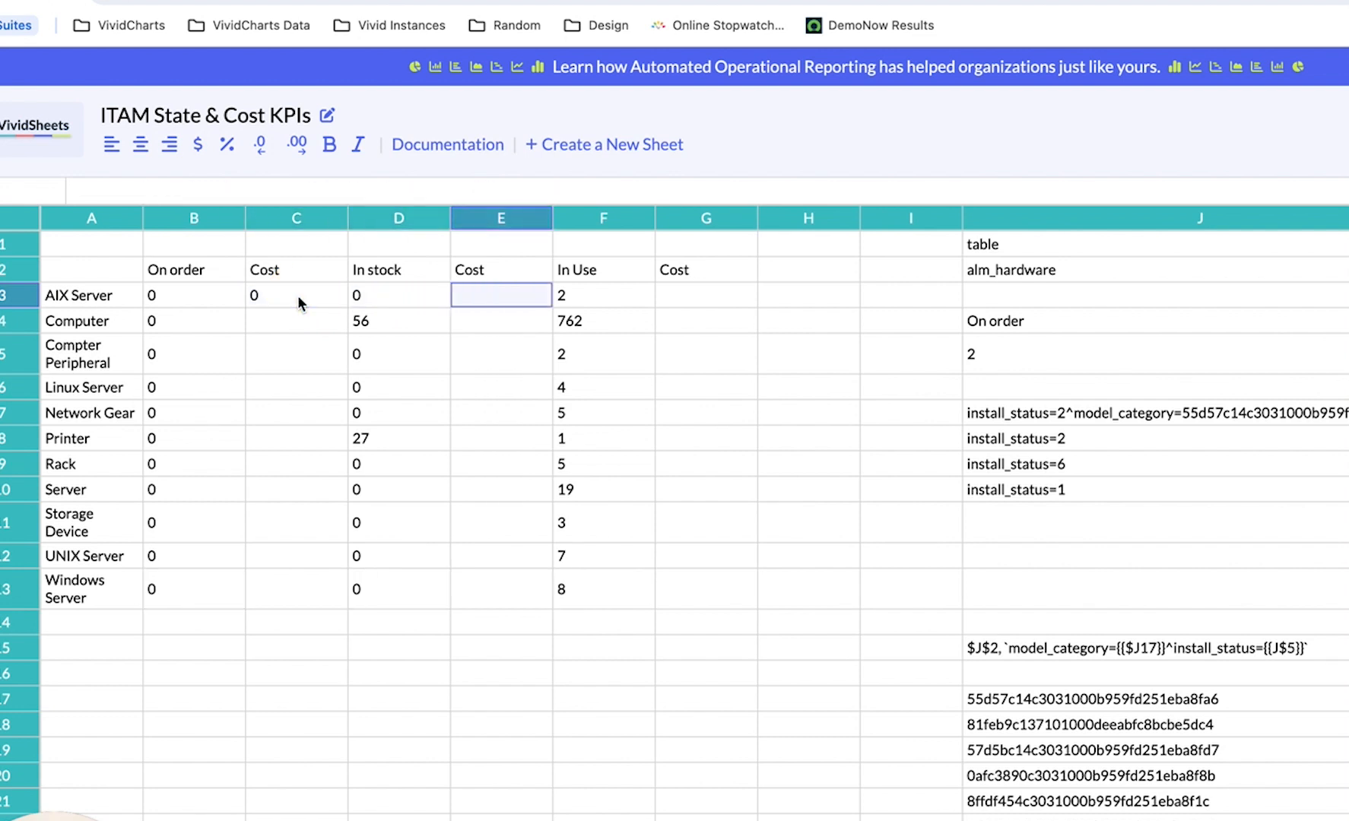
{"action": "key", "text": "Left"}
{"action": "key", "text": "Left"}
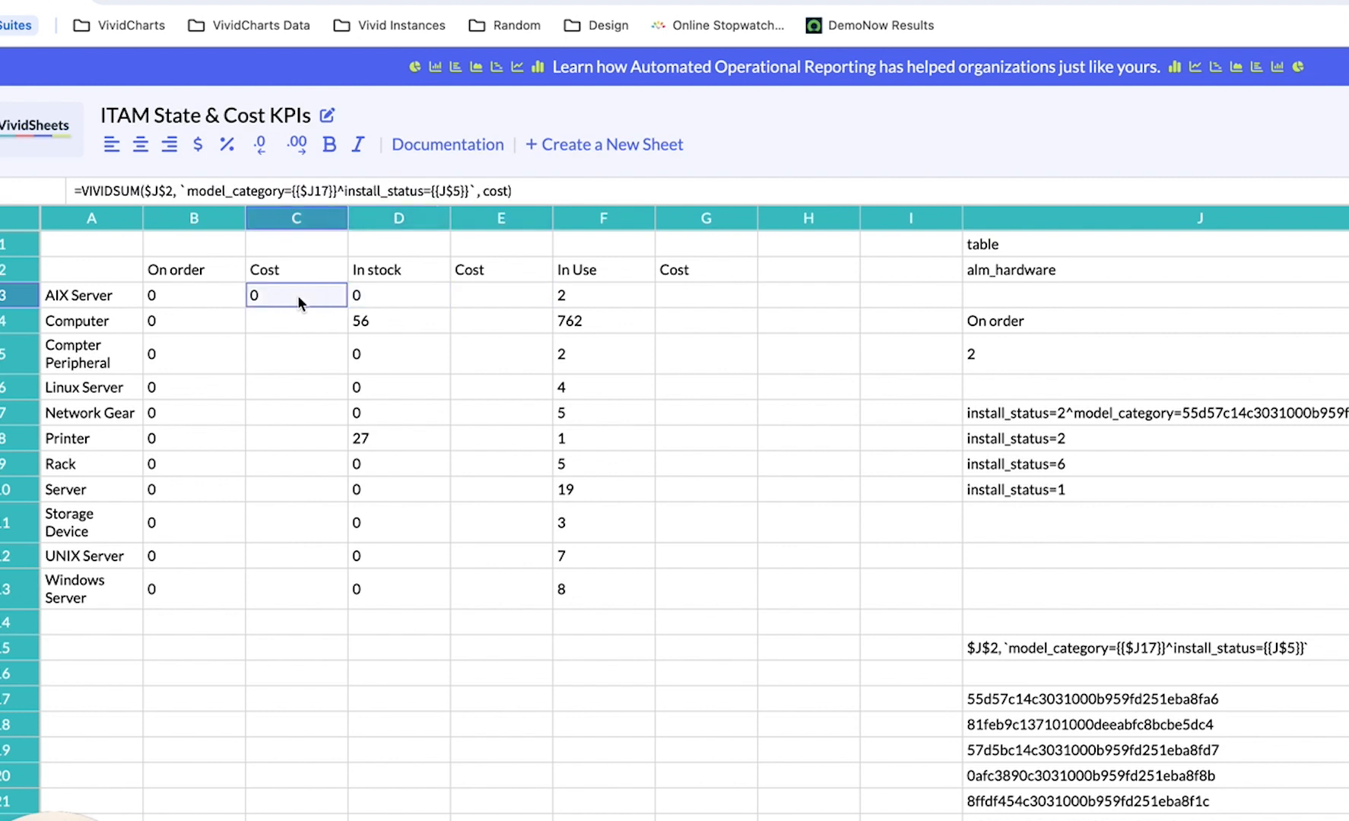
{"action": "key", "text": "Down"}
{"action": "key", "text": "Up"}
{"action": "key", "text": "Right"}
{"action": "key", "text": "Right"}
{"action": "type", "text": "=VIVIDSUM($J$2,`model_category={{$J17}}^install_status={{L$5}}`,cost)"}
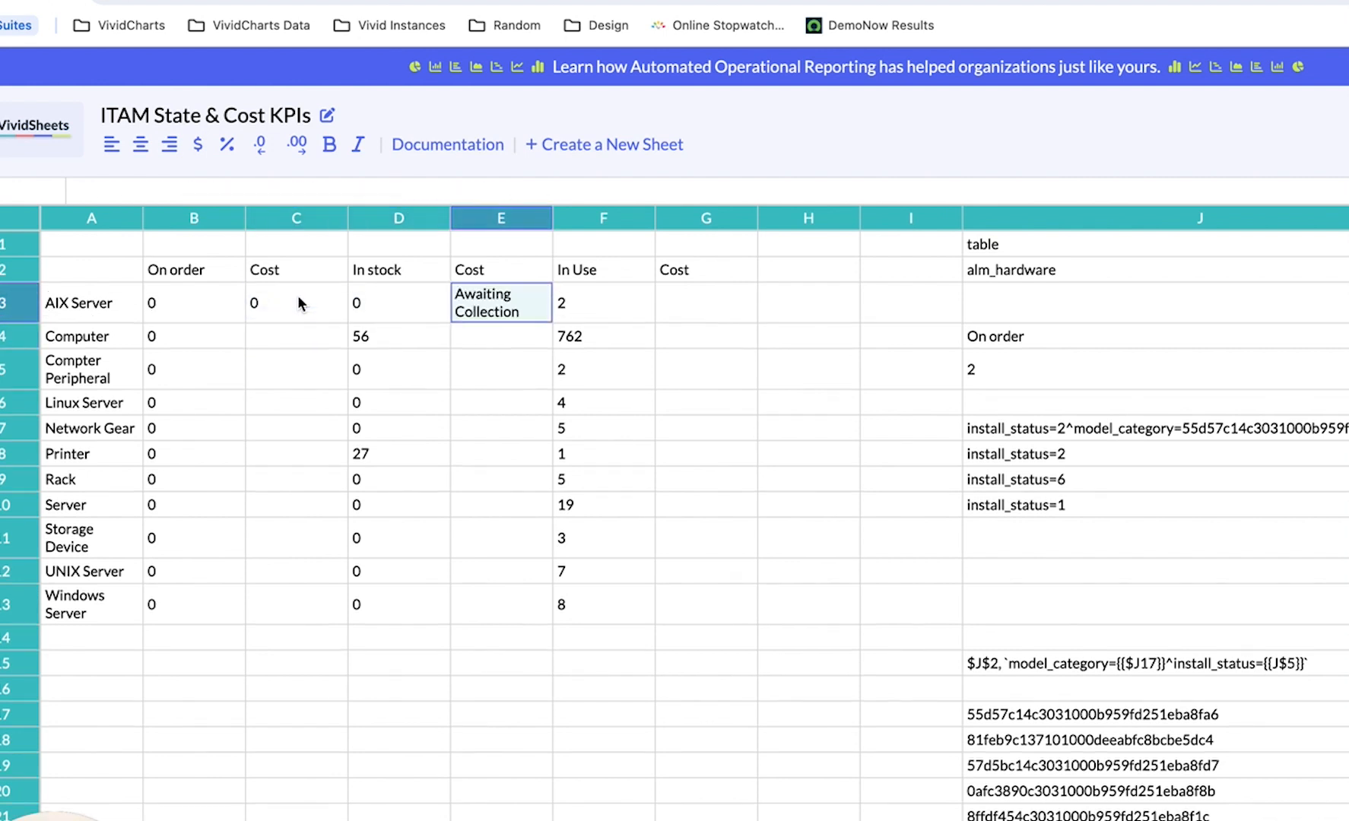
{"action": "key", "text": "F2"}
{"action": "key", "text": "Return"}
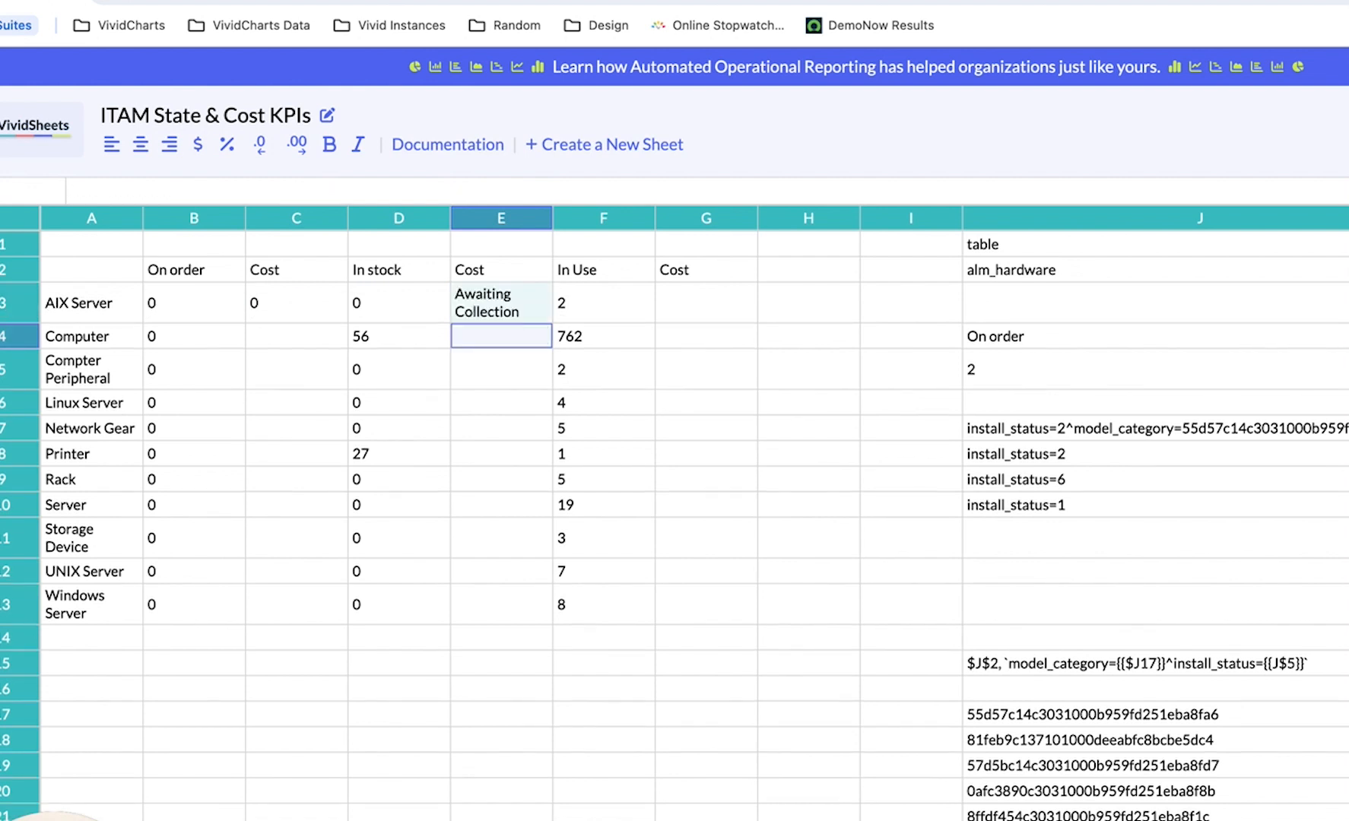
Change the install_status reference in the E3 formula to K$5.
{"action": "left_click", "coordinate": [470, 318]}
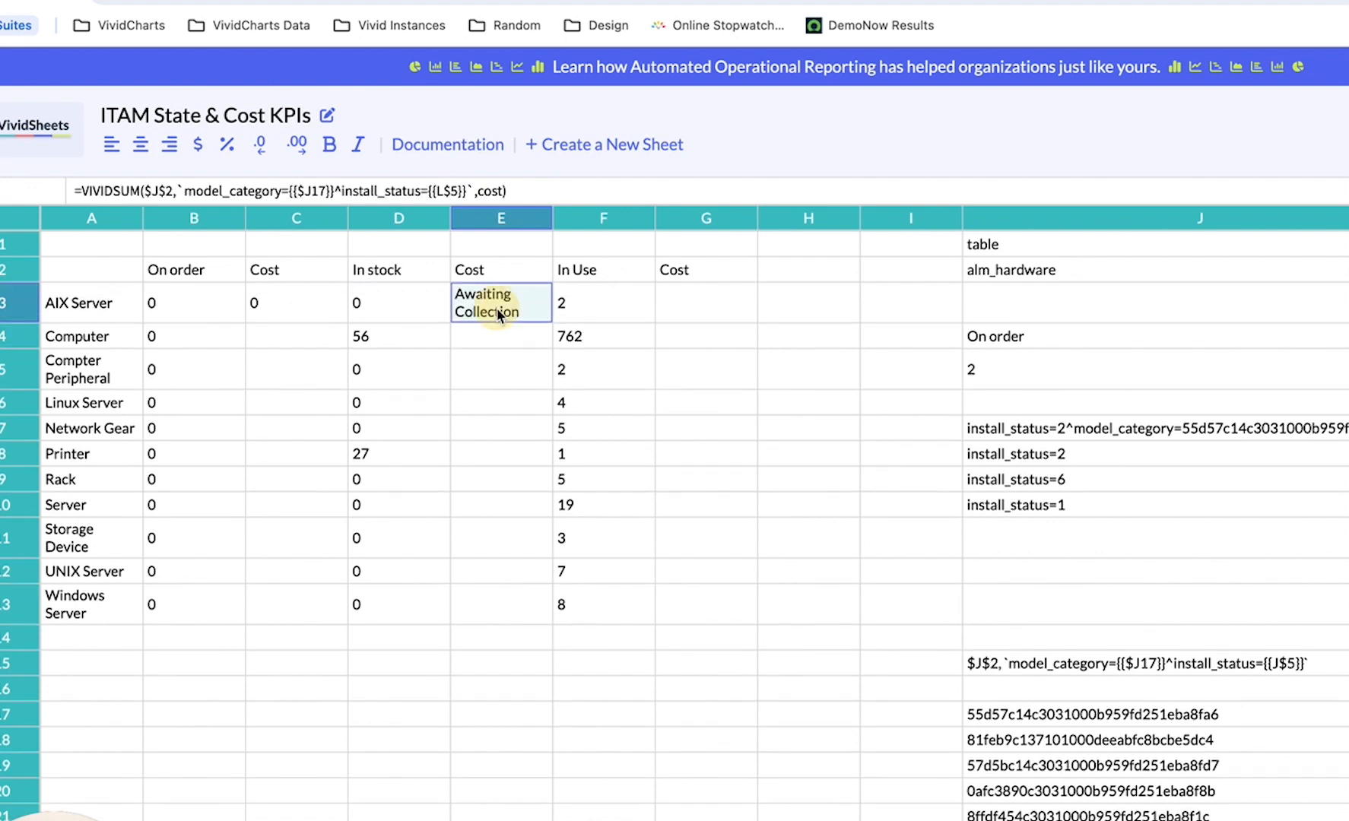
{"action": "left_click", "coordinate": [447, 191]}
{"action": "key", "text": "Left"}
{"action": "key", "text": "BackSpace"}
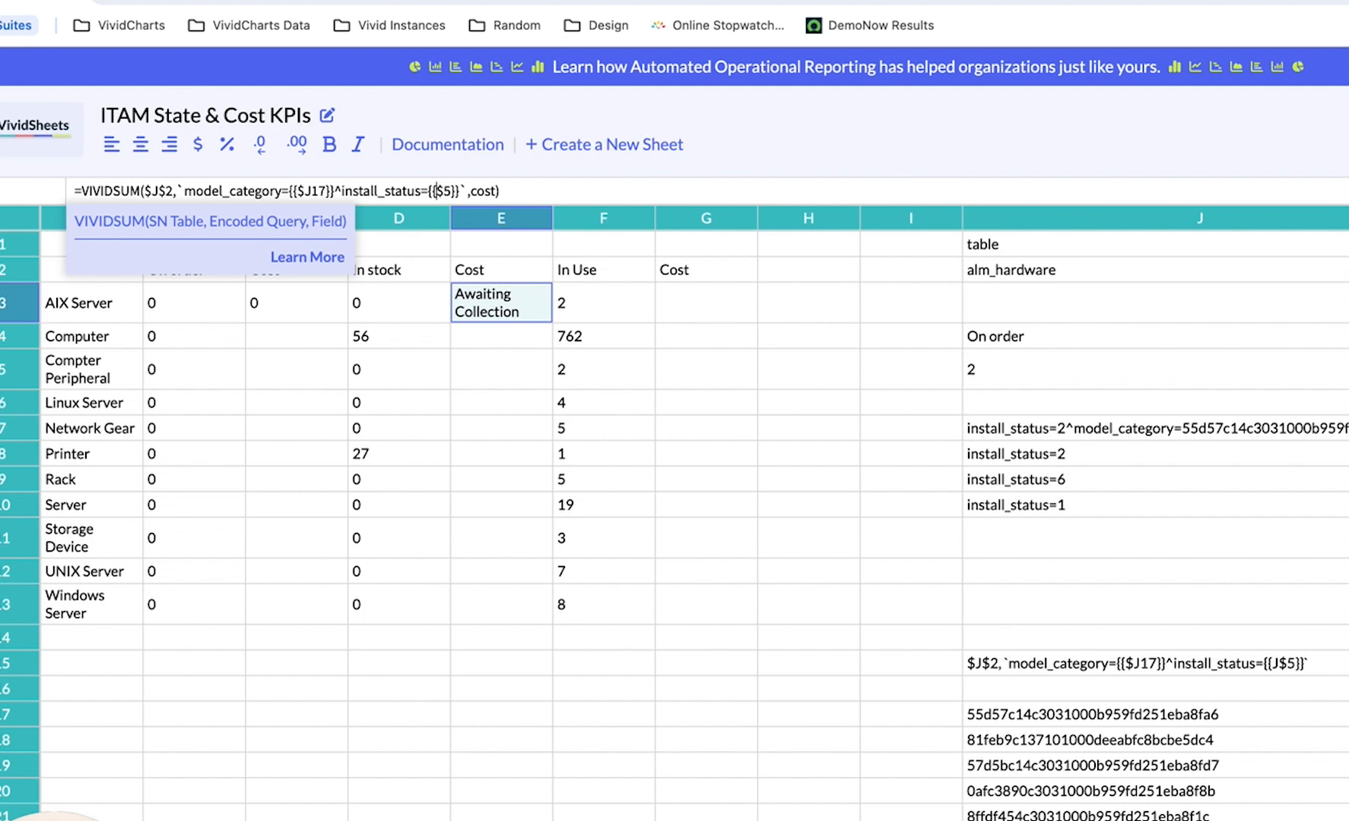
{"action": "type", "text": "K"}
{"action": "key", "text": "Return"}
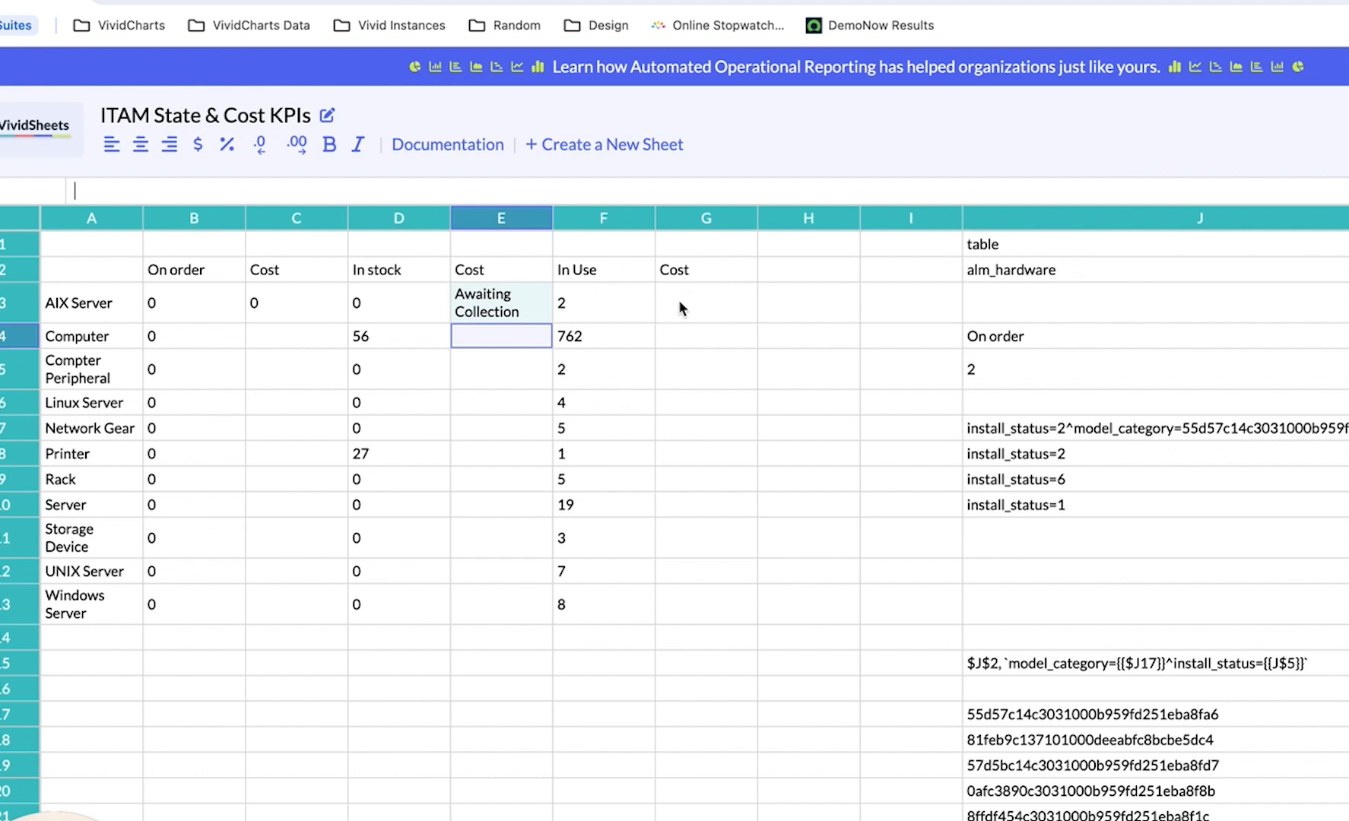
Copy the C3 cost formula into G3 for In Use and change its install_status reference to L$5.
{"action": "left_click", "coordinate": [700, 310]}
{"action": "type", "text": "String template includes empty cell reference"}
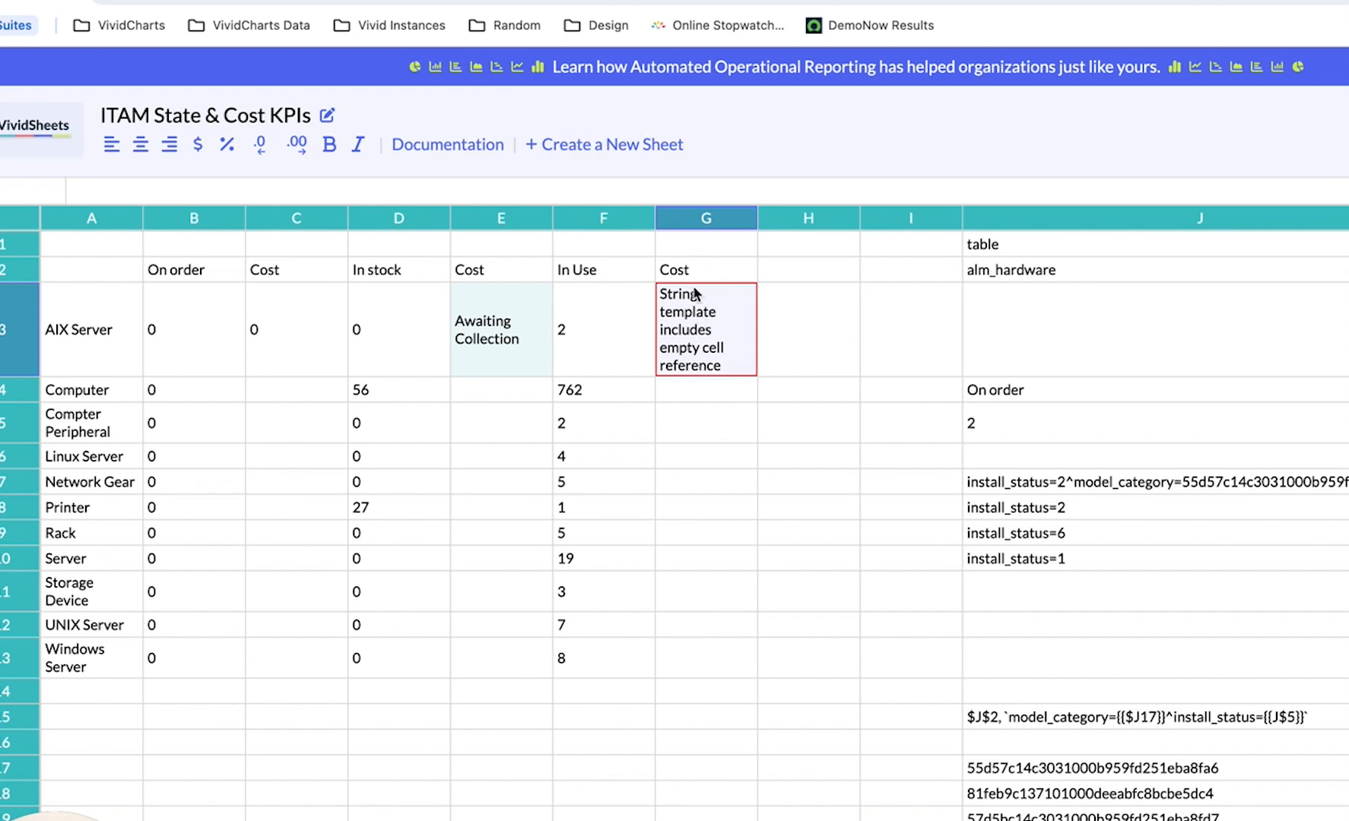
{"action": "left_click", "coordinate": [711, 397]}
{"action": "left_click", "coordinate": [708, 333]}
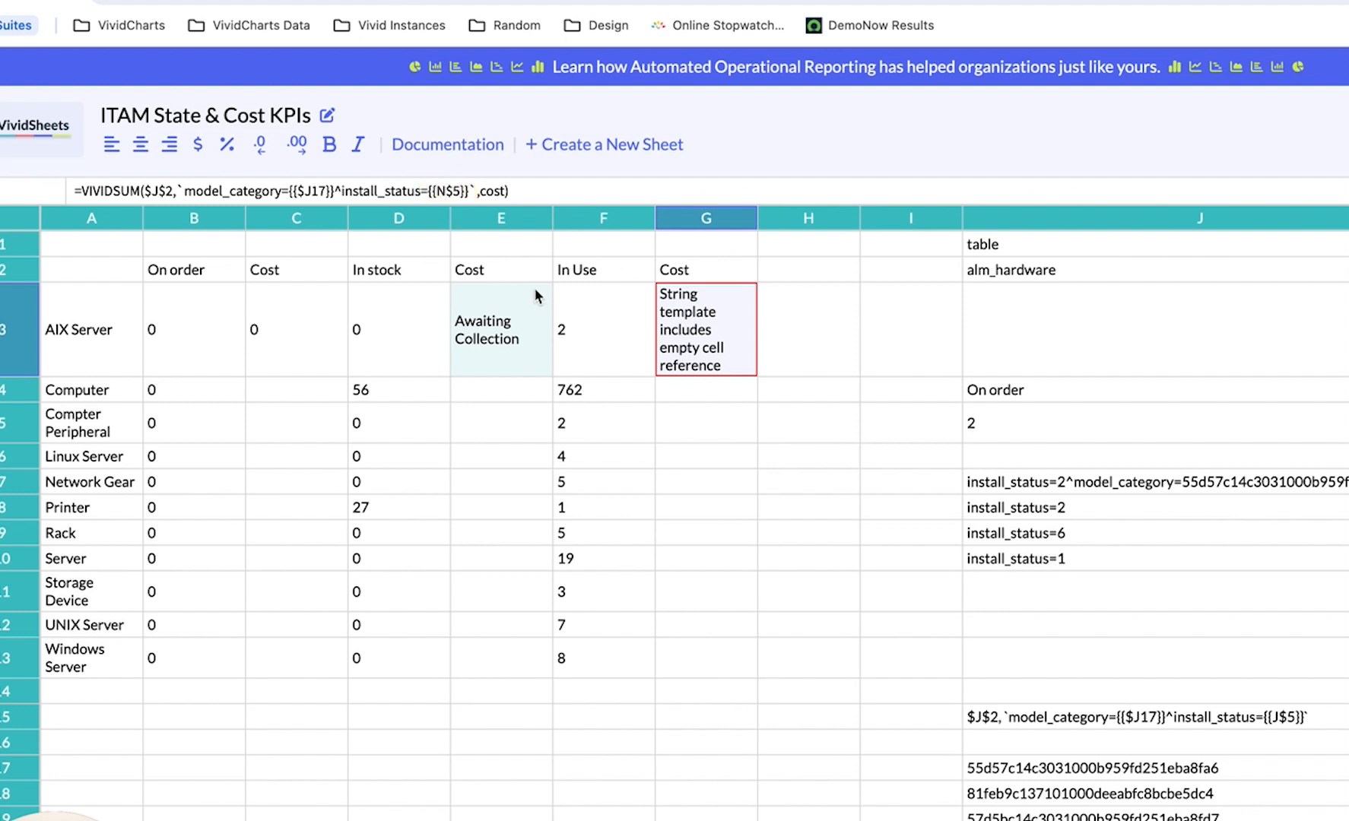
{"action": "key", "text": "BackSpace"}
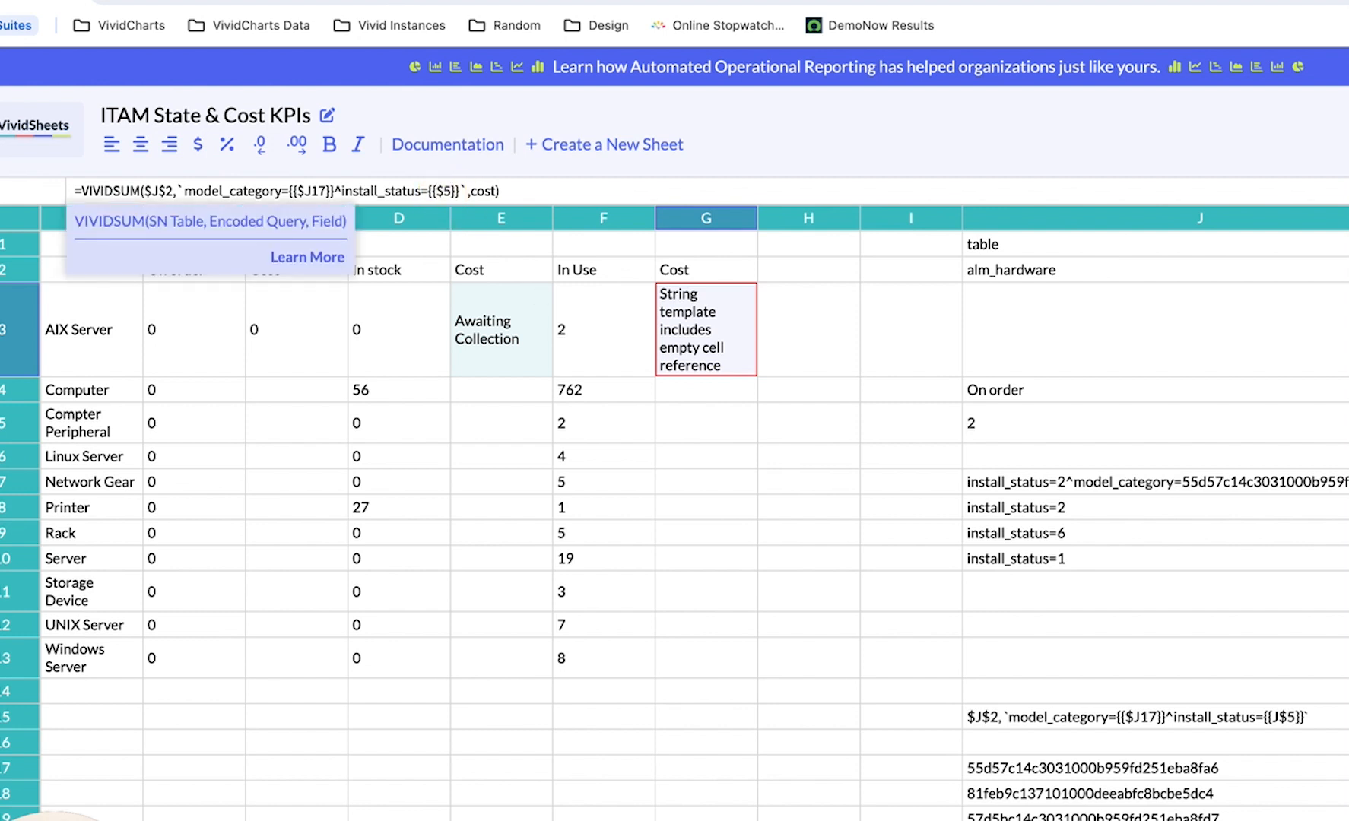
{"action": "type", "text": "L"}
{"action": "key", "text": "Return"}
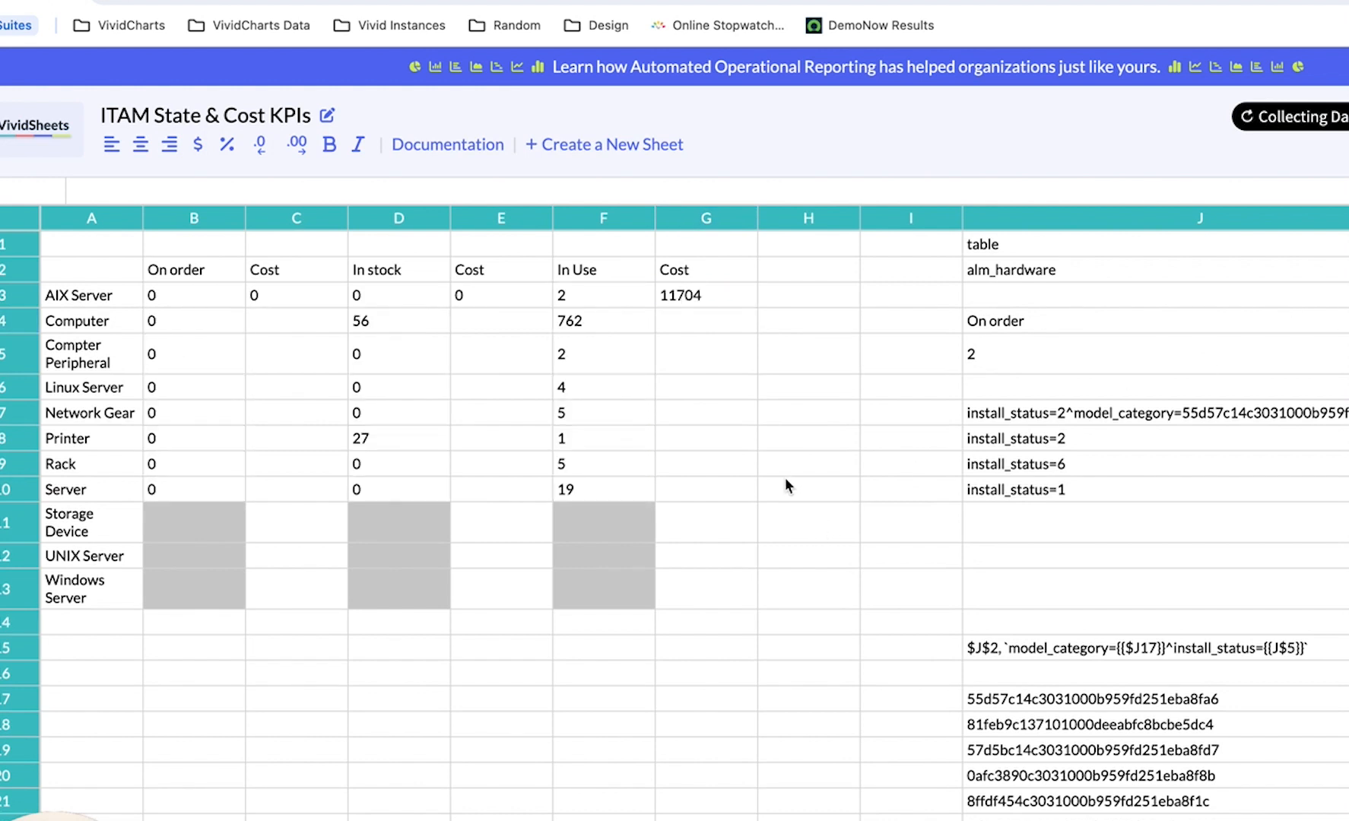
Copy the On order cost formula from C3 into C4 through C13, covering Computer to Windows Server.
{"action": "left_click", "coordinate": [298, 301]}
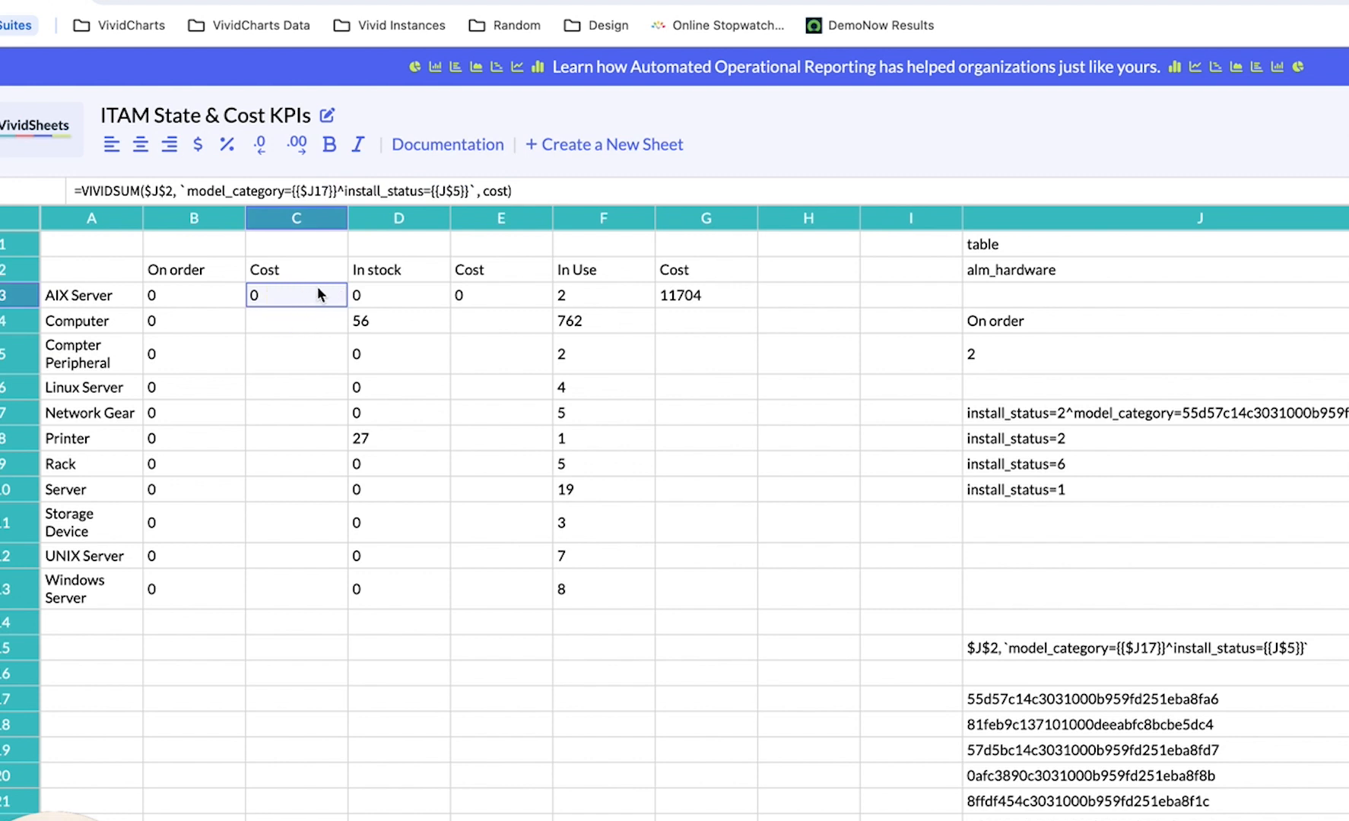
{"action": "key", "text": "Down"}
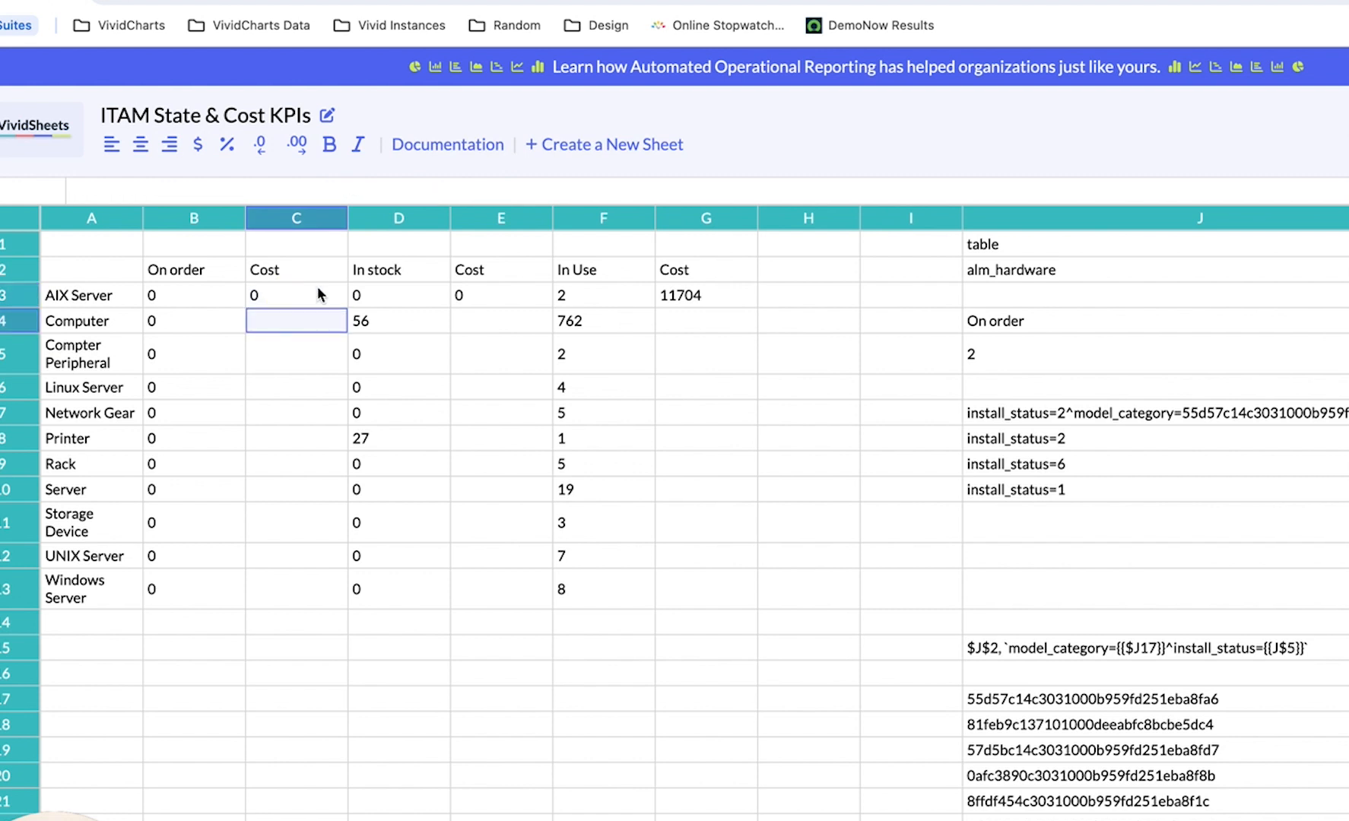
{"action": "key", "text": "ctrl+v"}
{"action": "key", "text": "Down"}
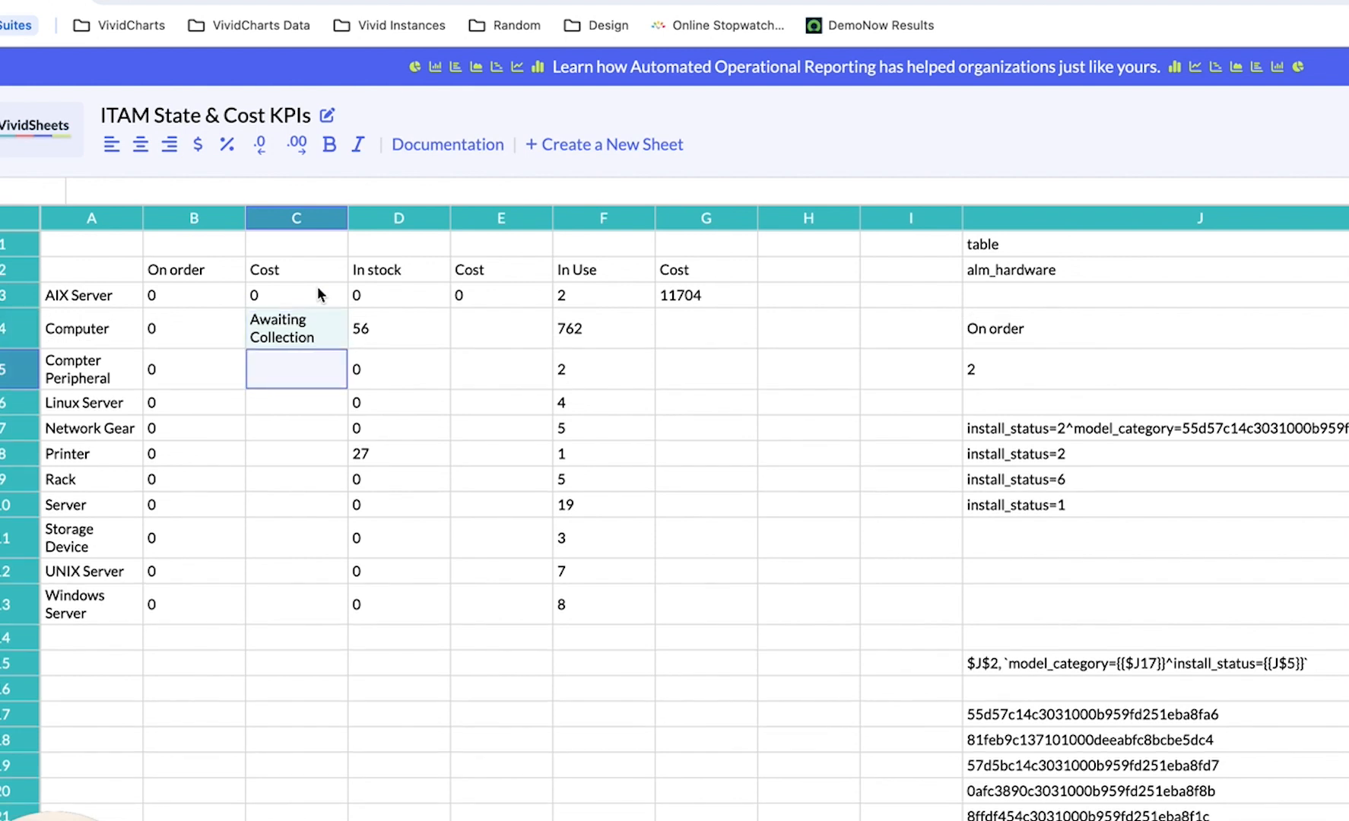
{"action": "key", "text": "ctrl+v"}
{"action": "key", "text": "Down"}
{"action": "type", "text": "Awaiting Collection"}
{"action": "key", "text": "Down"}
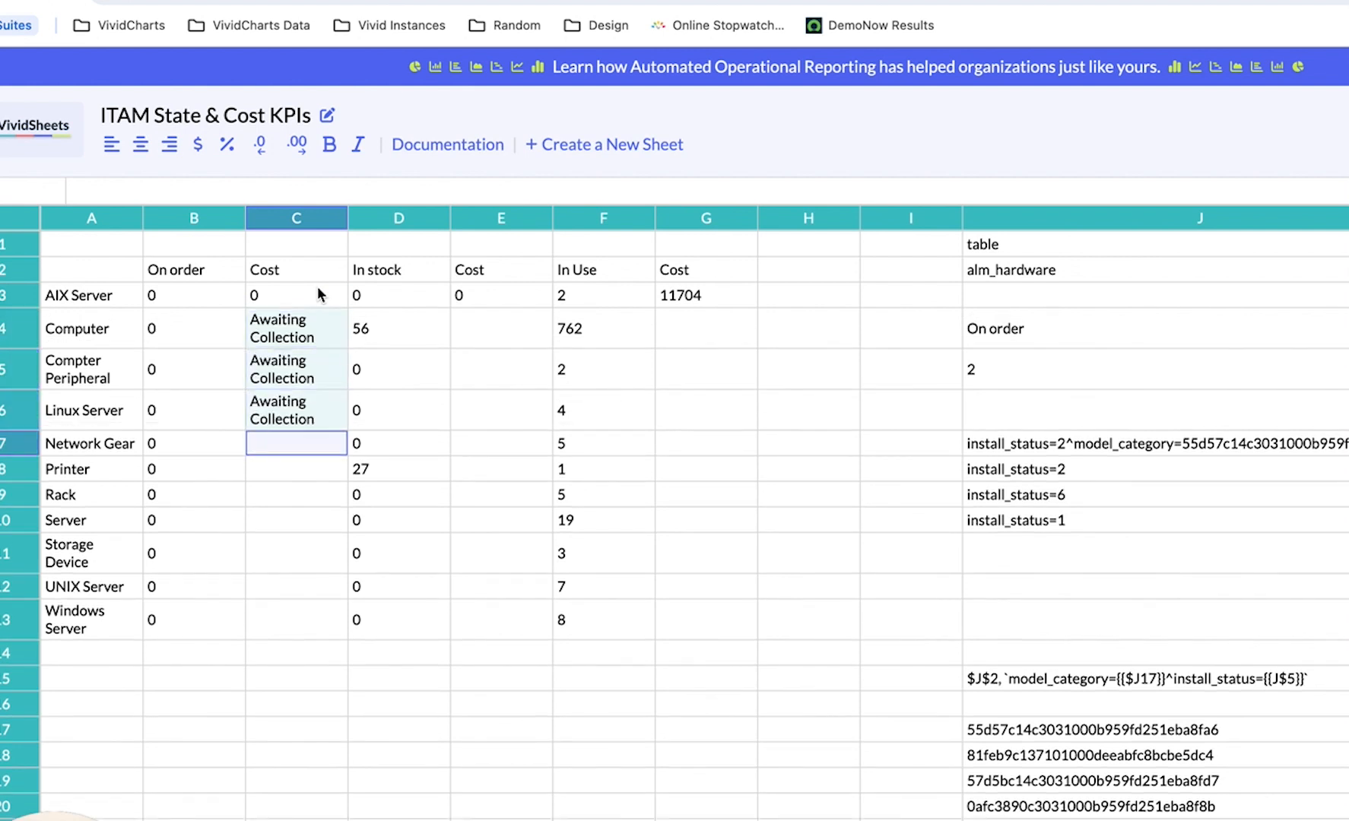
{"action": "type", "text": "Awaiting Collection"}
{"action": "key", "text": "Down"}
{"action": "type", "text": "Awaiting Collection"}
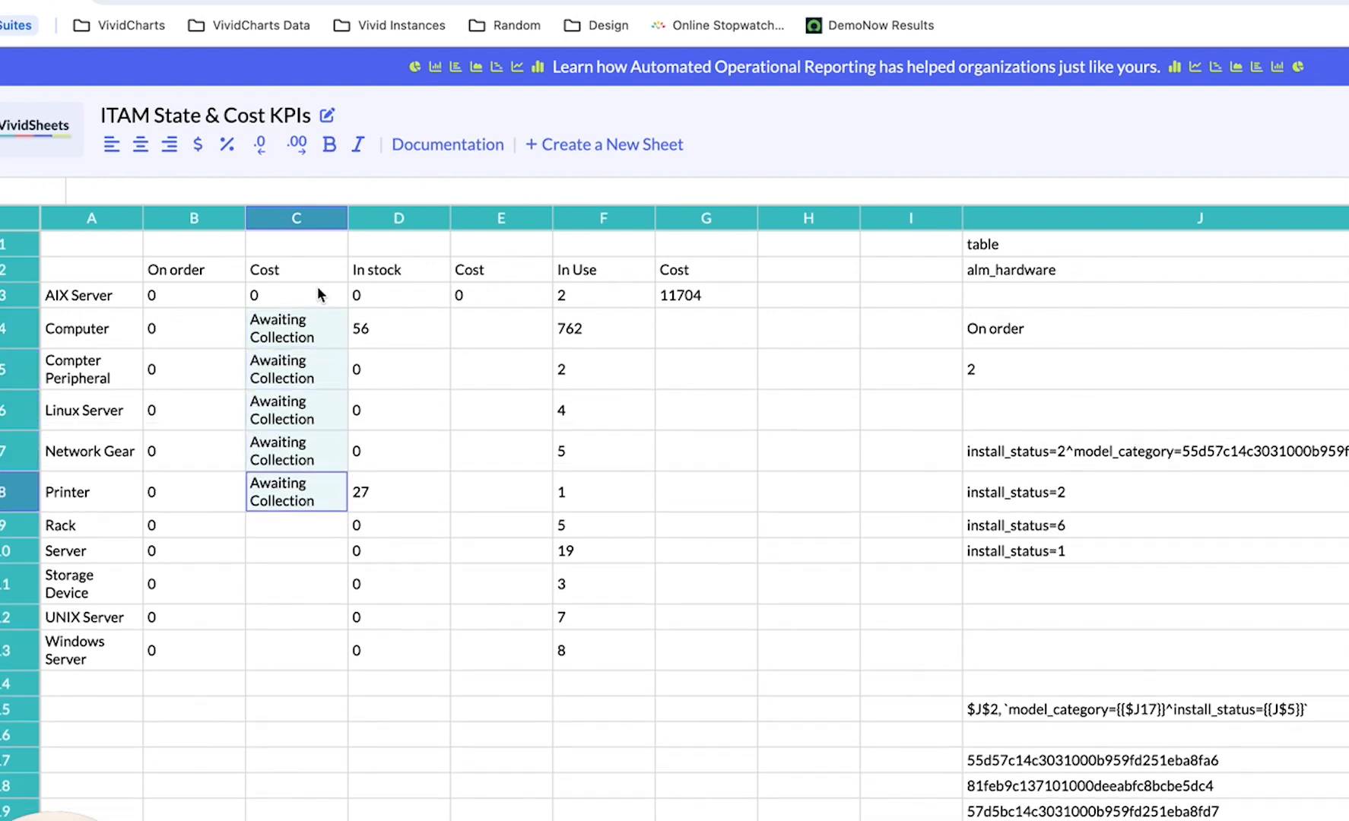
{"action": "key", "text": "Down"}
{"action": "type", "text": "Awaiting Collection"}
{"action": "key", "text": "Down"}
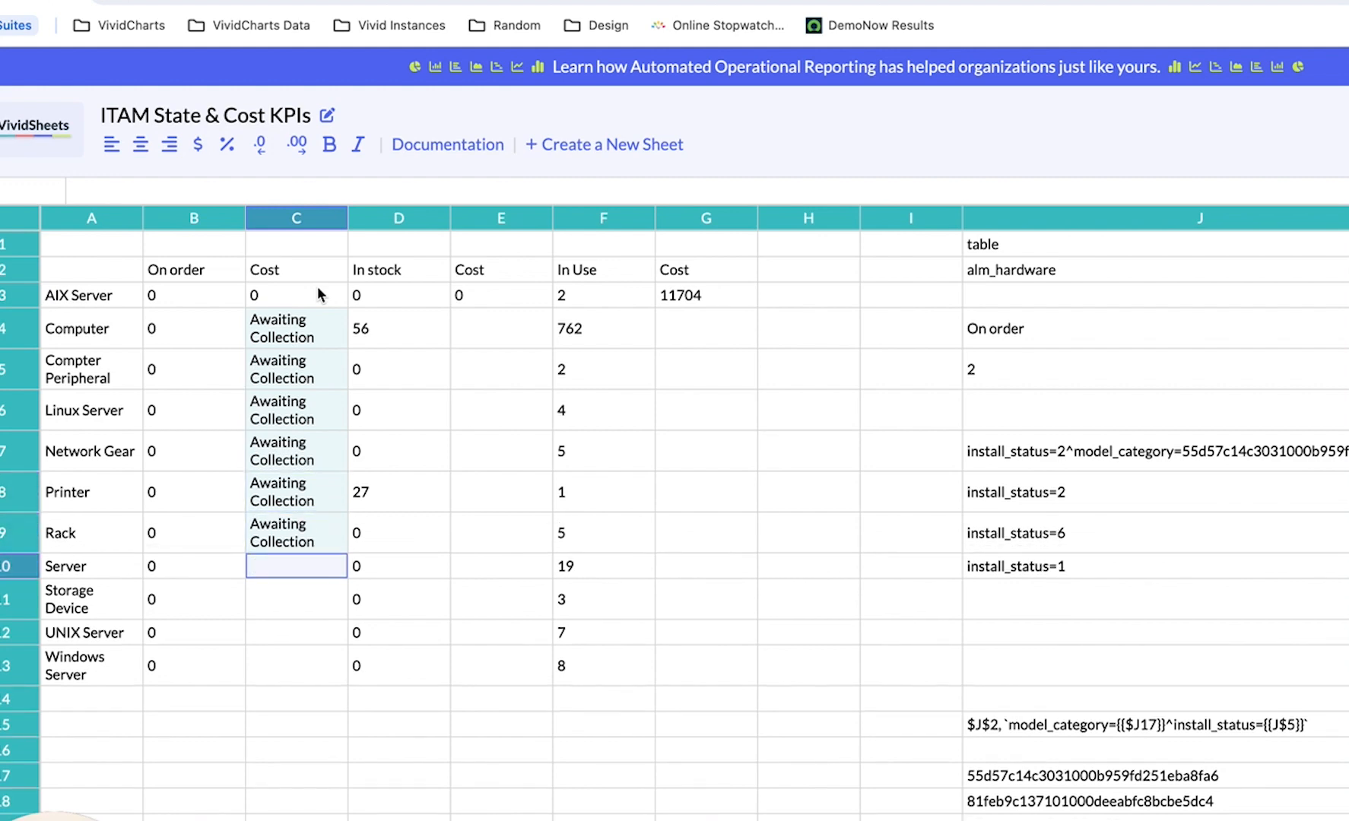
{"action": "type", "text": "Awaiting Collection"}
{"action": "key", "text": "Down"}
{"action": "type", "text": "Awaiting Collection"}
{"action": "key", "text": "Down"}
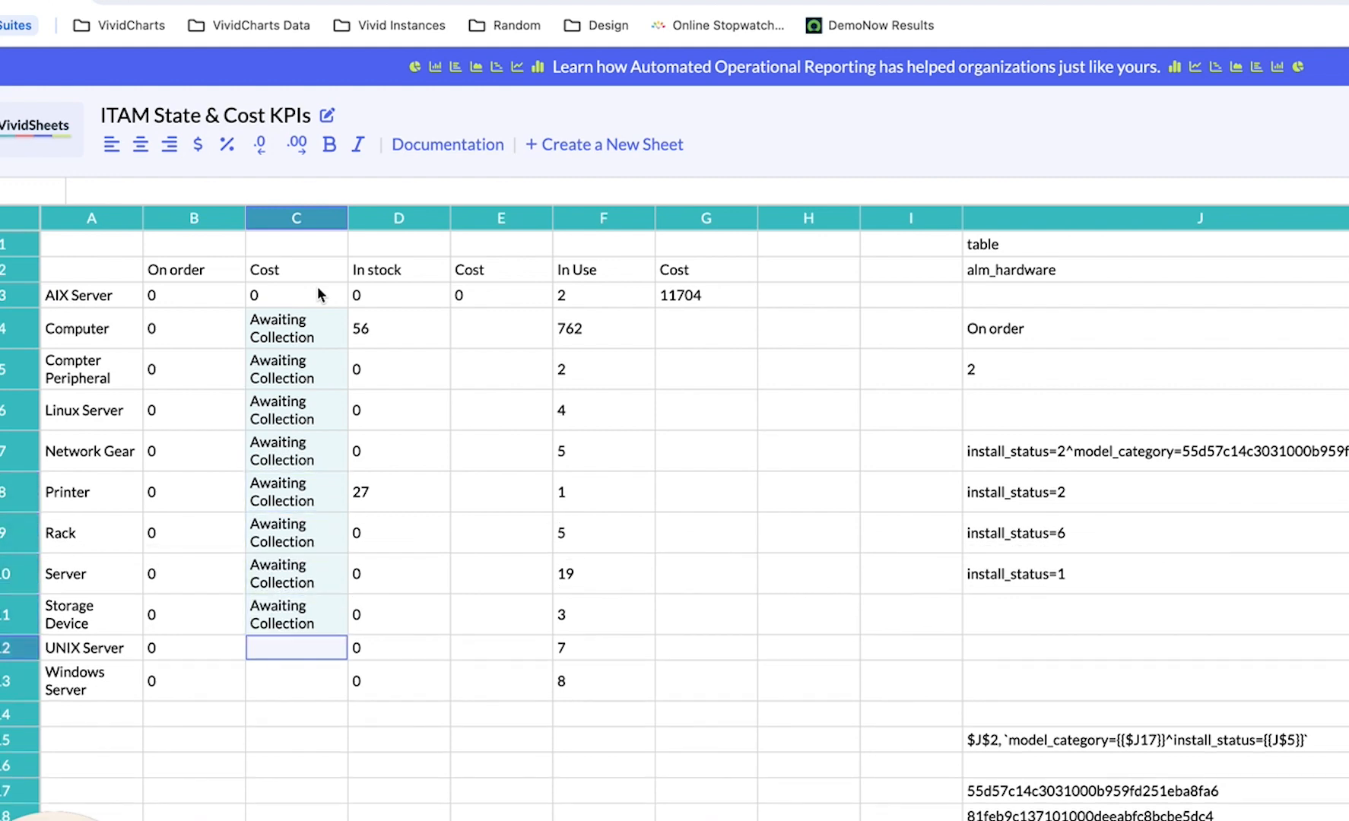
{"action": "type", "text": "Awaiting Collection"}
{"action": "key", "text": "Down"}
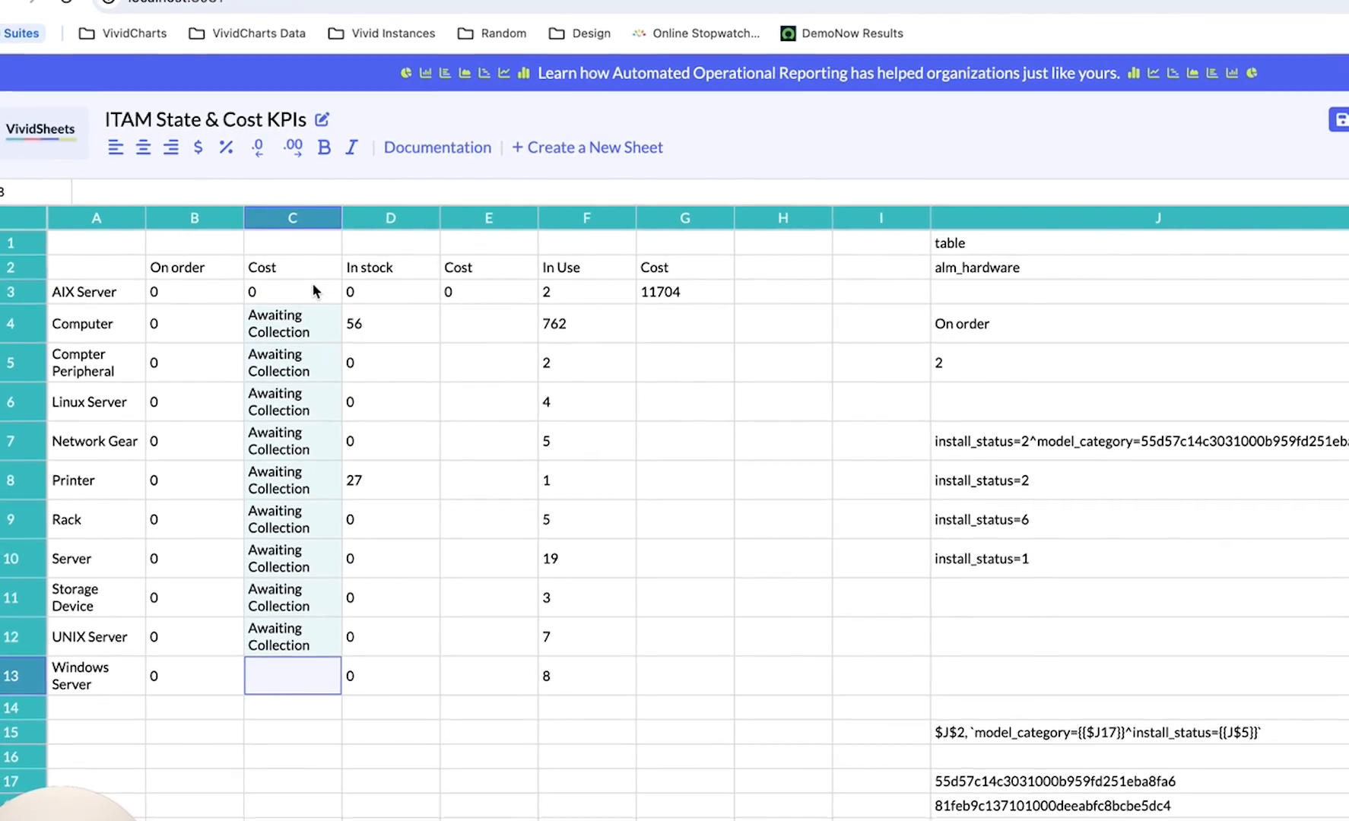
{"action": "type", "text": "Awaiting Collection"}
Copy the In stock cost formula from E3 into E4 through E13, covering Computer to Windows Server, and collect the data.
{"action": "left_click", "coordinate": [487, 319]}
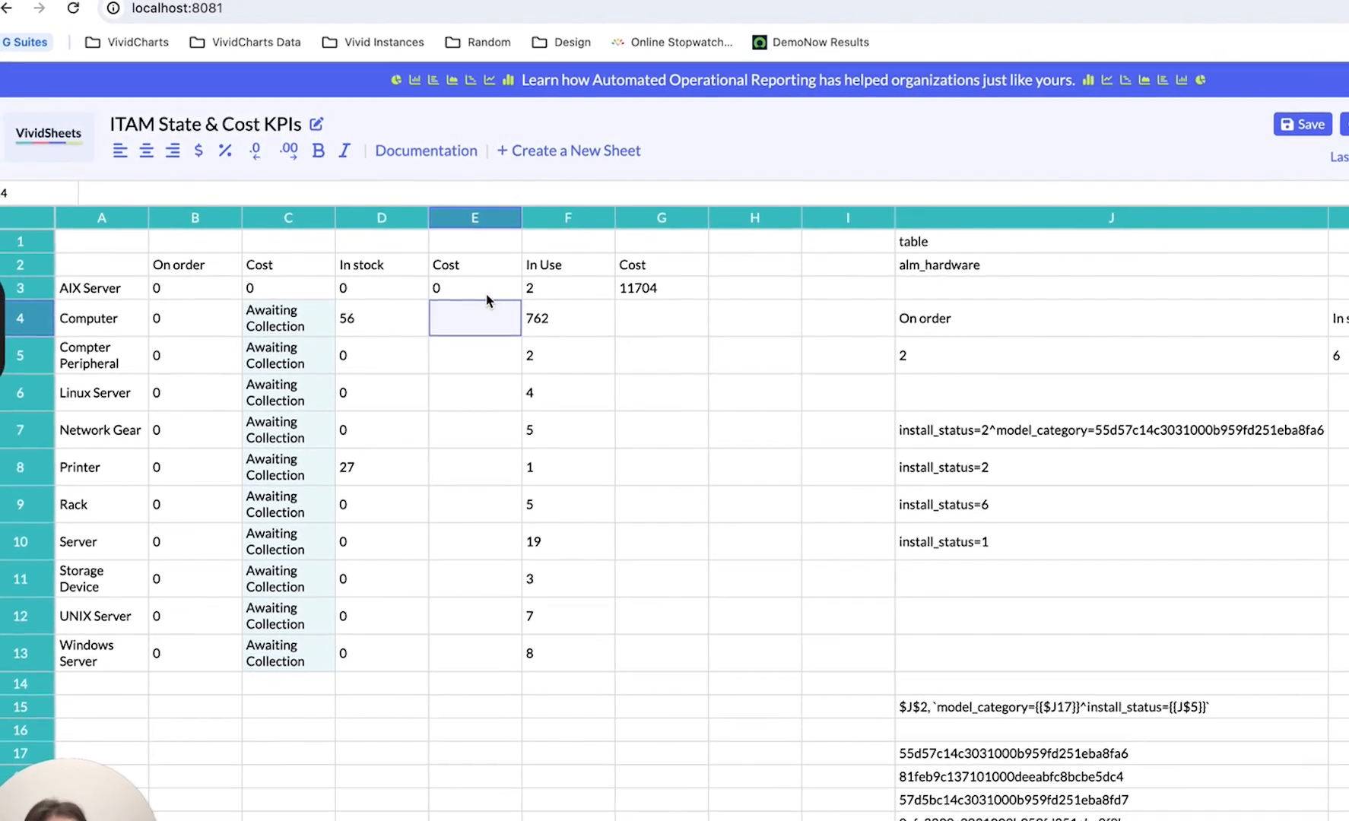
{"action": "left_click", "coordinate": [486, 292]}
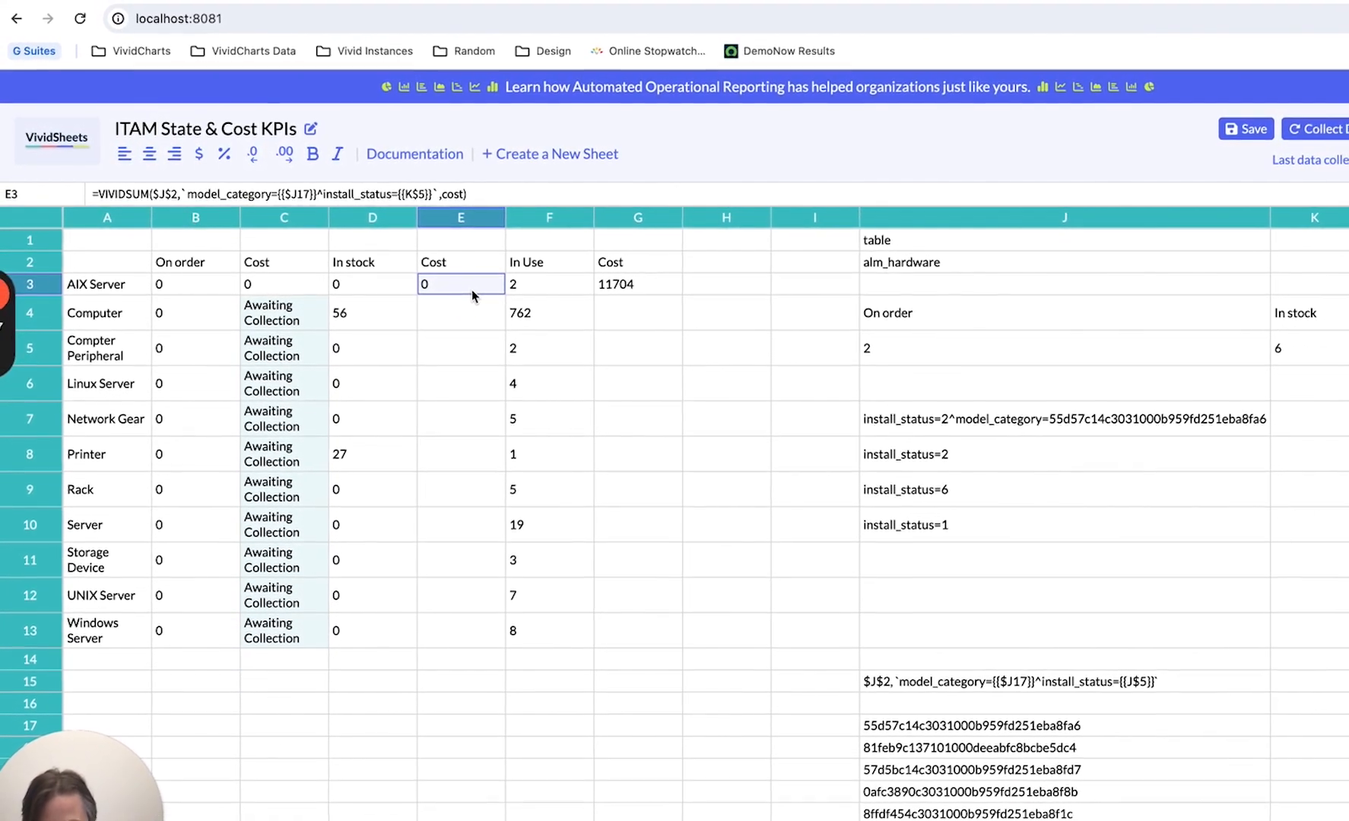
{"action": "key", "text": "Down"}
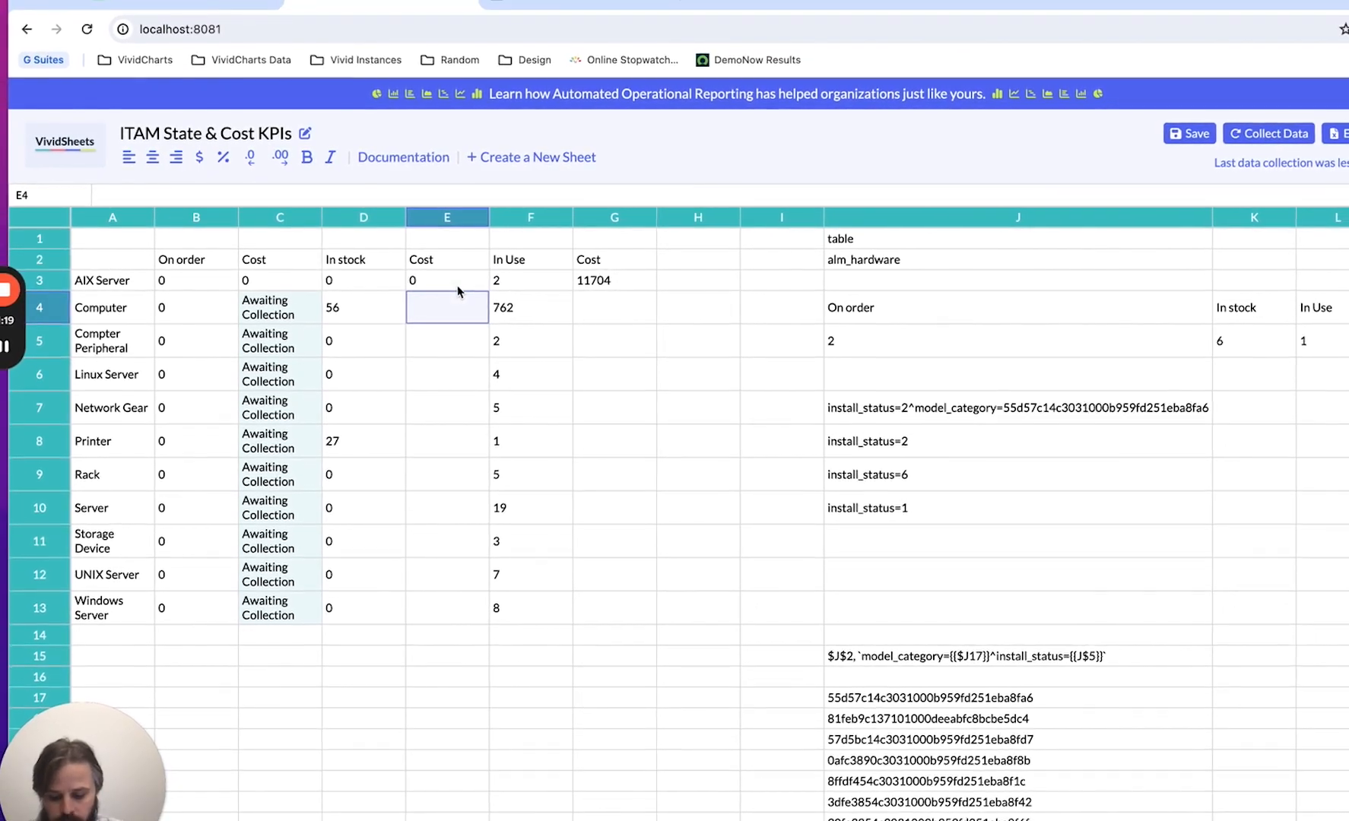
{"action": "left_click", "coordinate": [454, 283]}
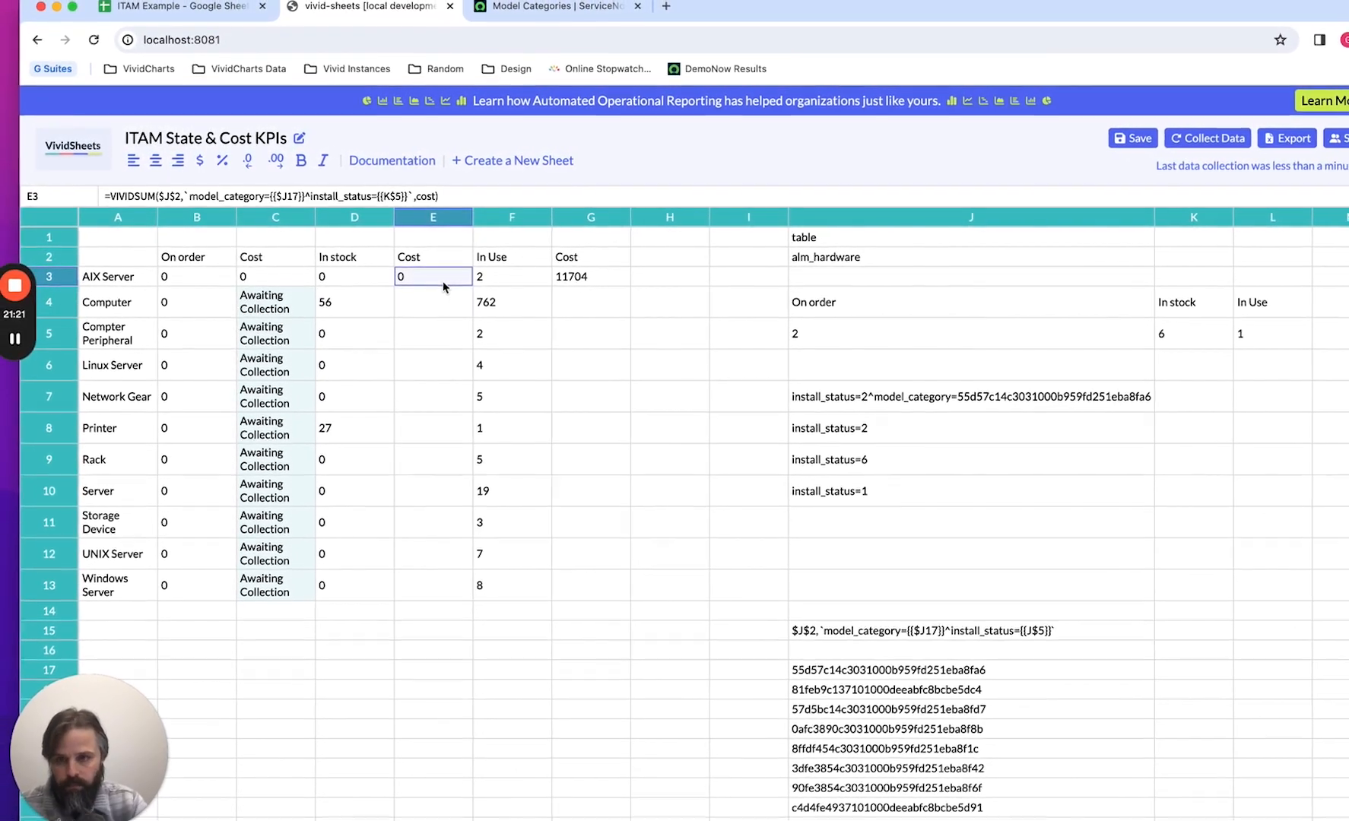
{"action": "key", "text": "Down"}
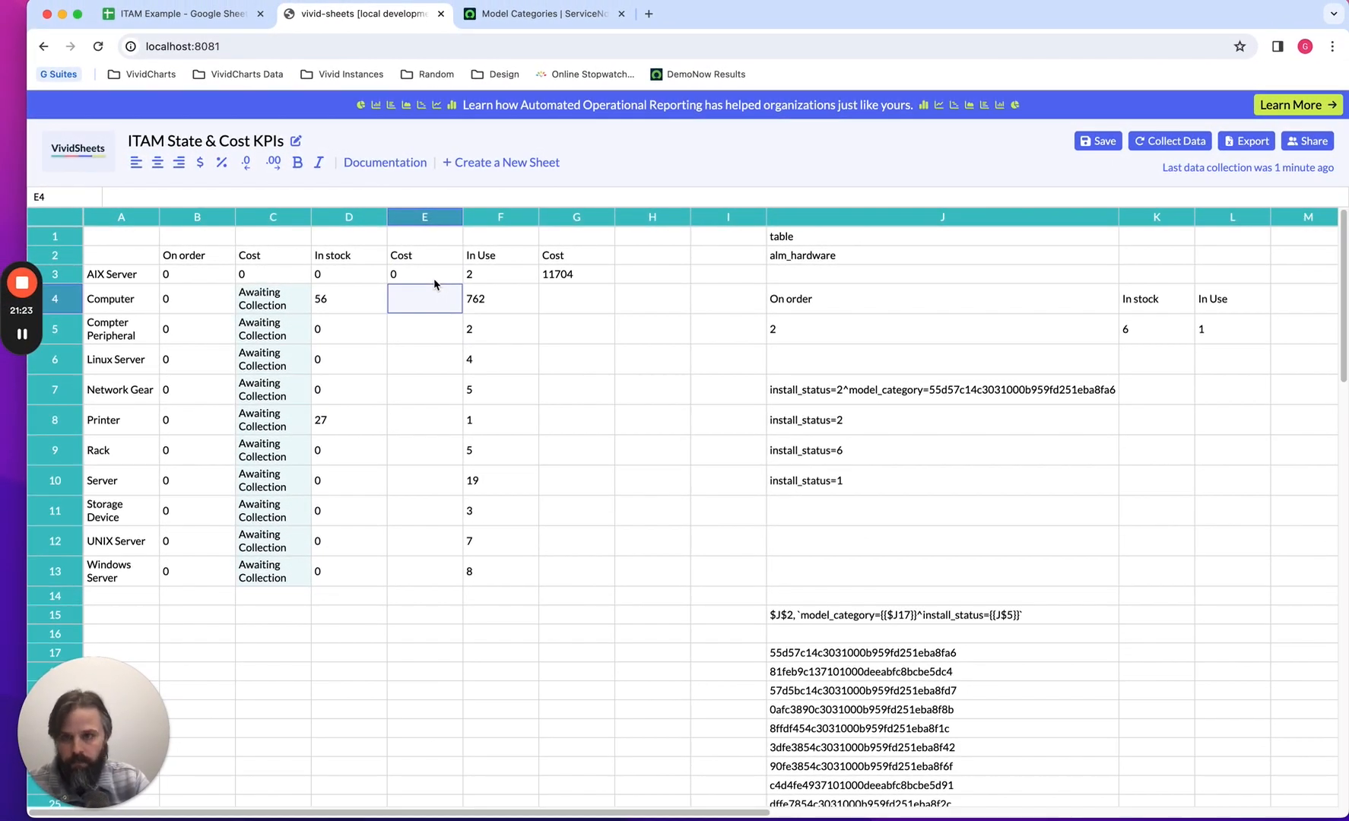
{"action": "key", "text": "ctrl+v"}
{"action": "key", "text": "Down"}
{"action": "key", "text": "ctrl+v"}
{"action": "key", "text": "Down"}
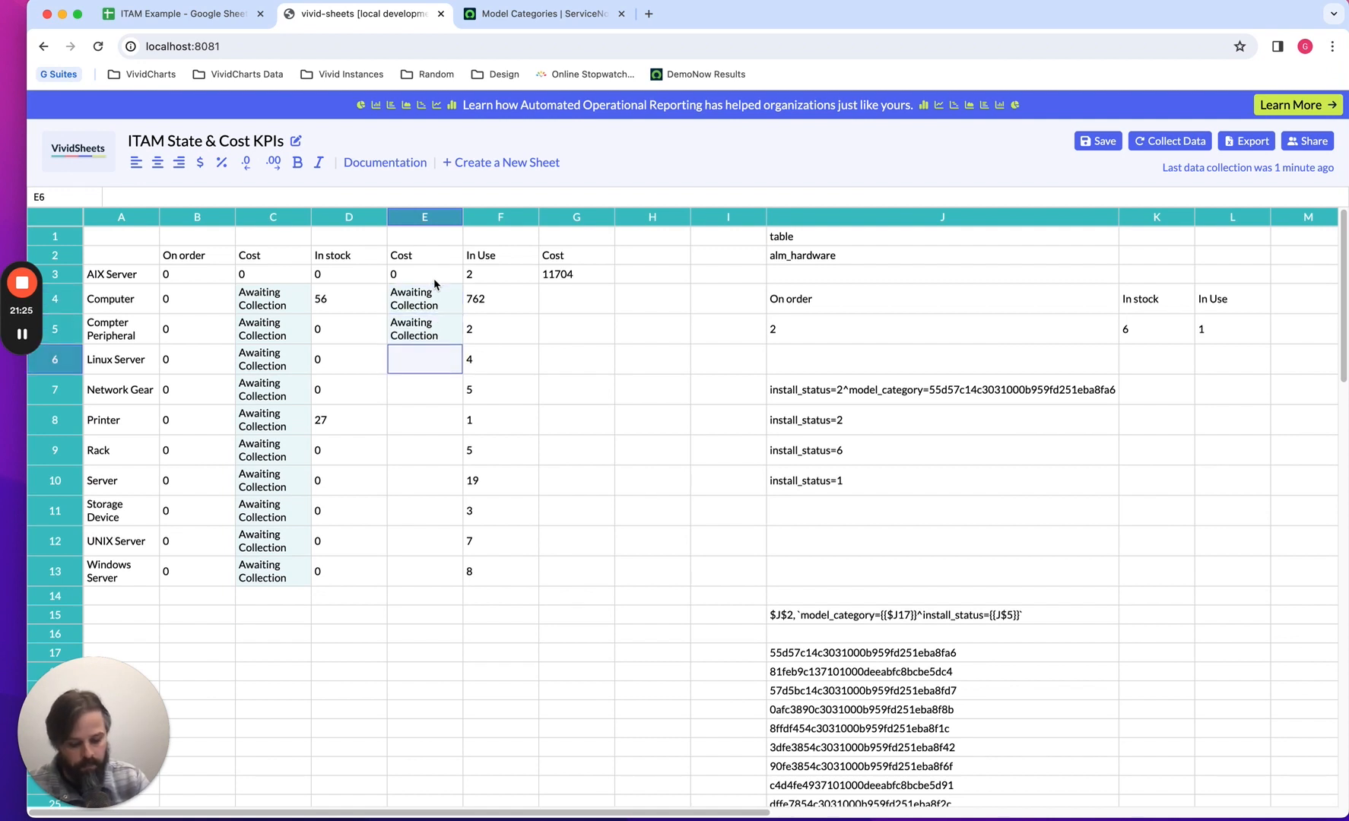
{"action": "type", "text": "Awaiting Collection"}
{"action": "key", "text": "Down"}
{"action": "type", "text": "Awaiting Collection"}
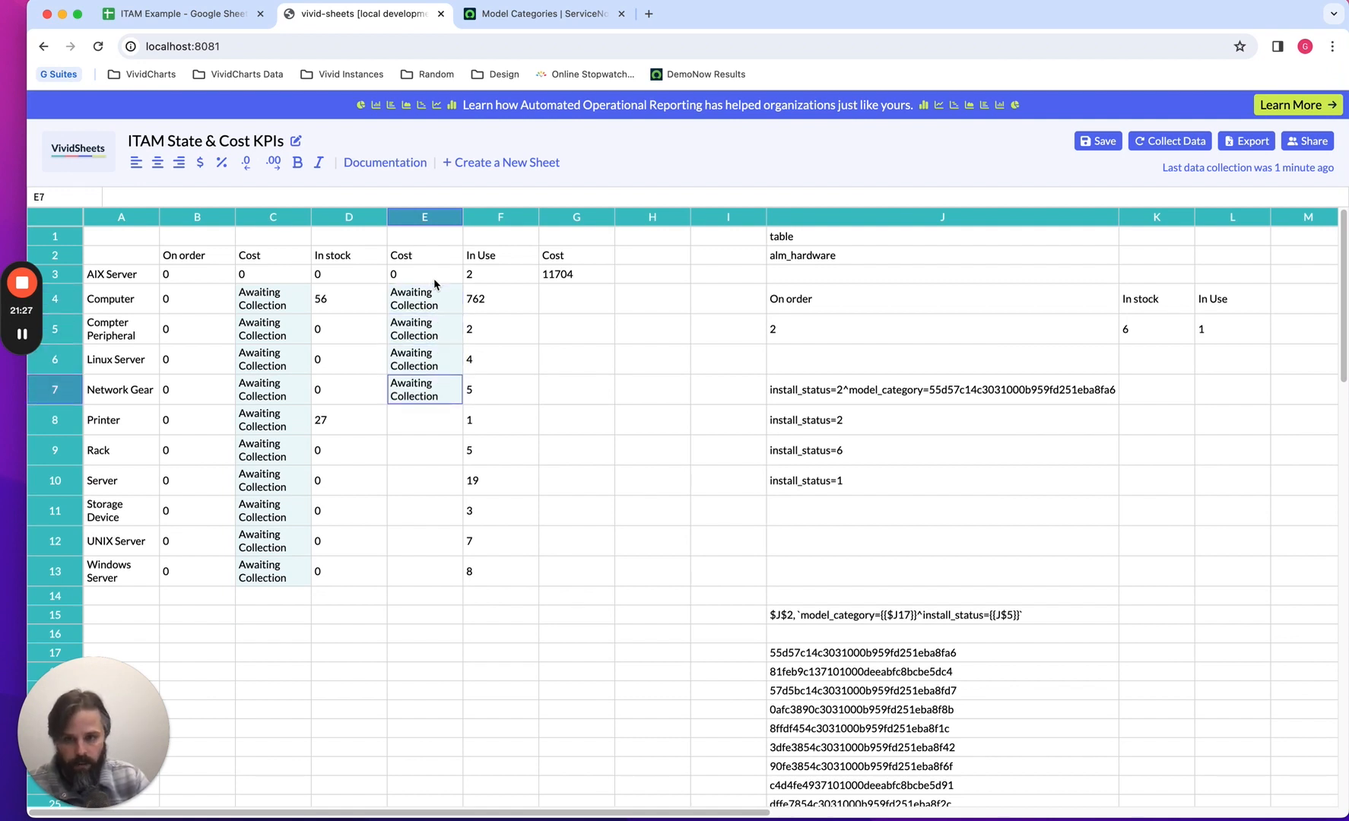
{"action": "key", "text": "Down"}
{"action": "type", "text": "Awaiting Collection"}
{"action": "key", "text": "Down"}
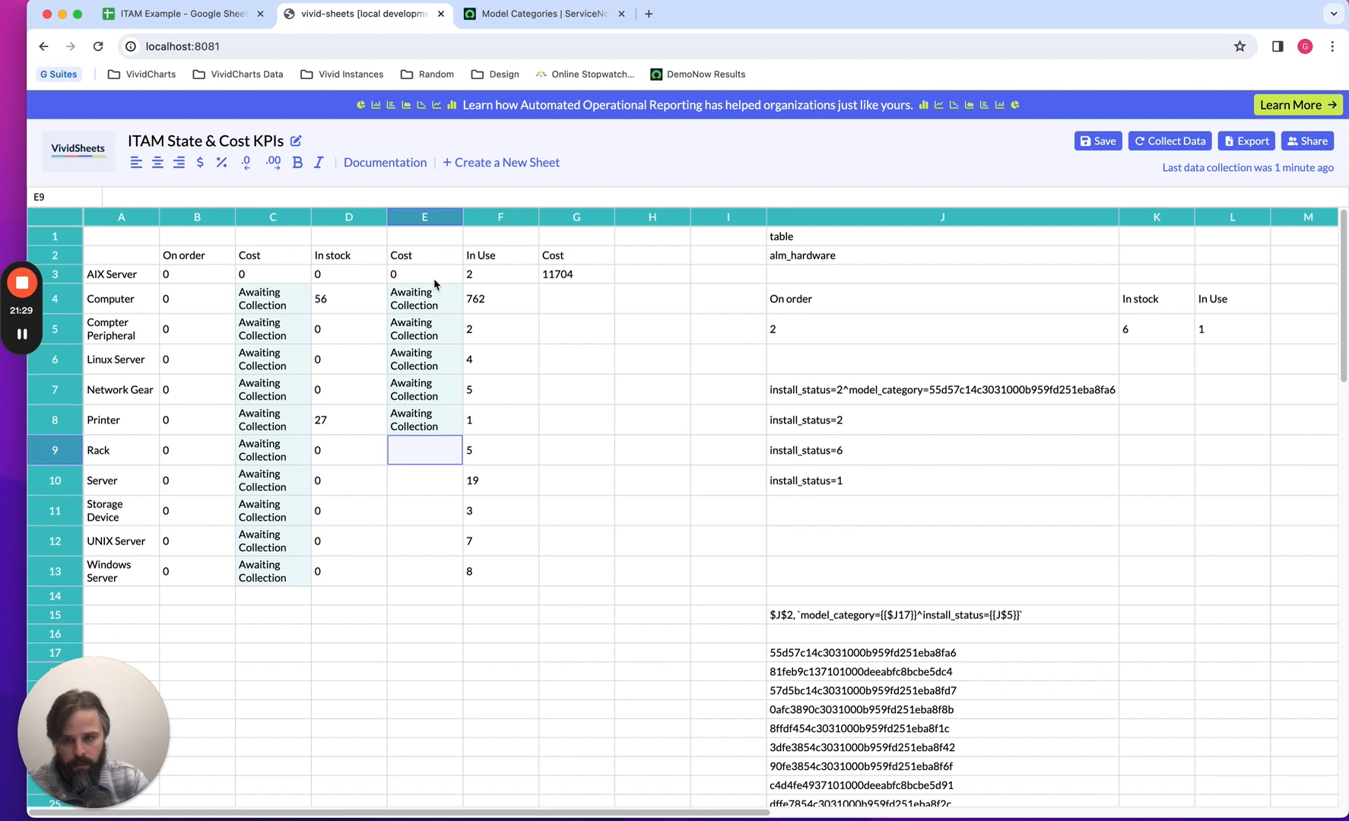
{"action": "type", "text": "Awaiting Collection"}
{"action": "key", "text": "Down"}
{"action": "type", "text": "Awaiting Collection"}
{"action": "key", "text": "Down"}
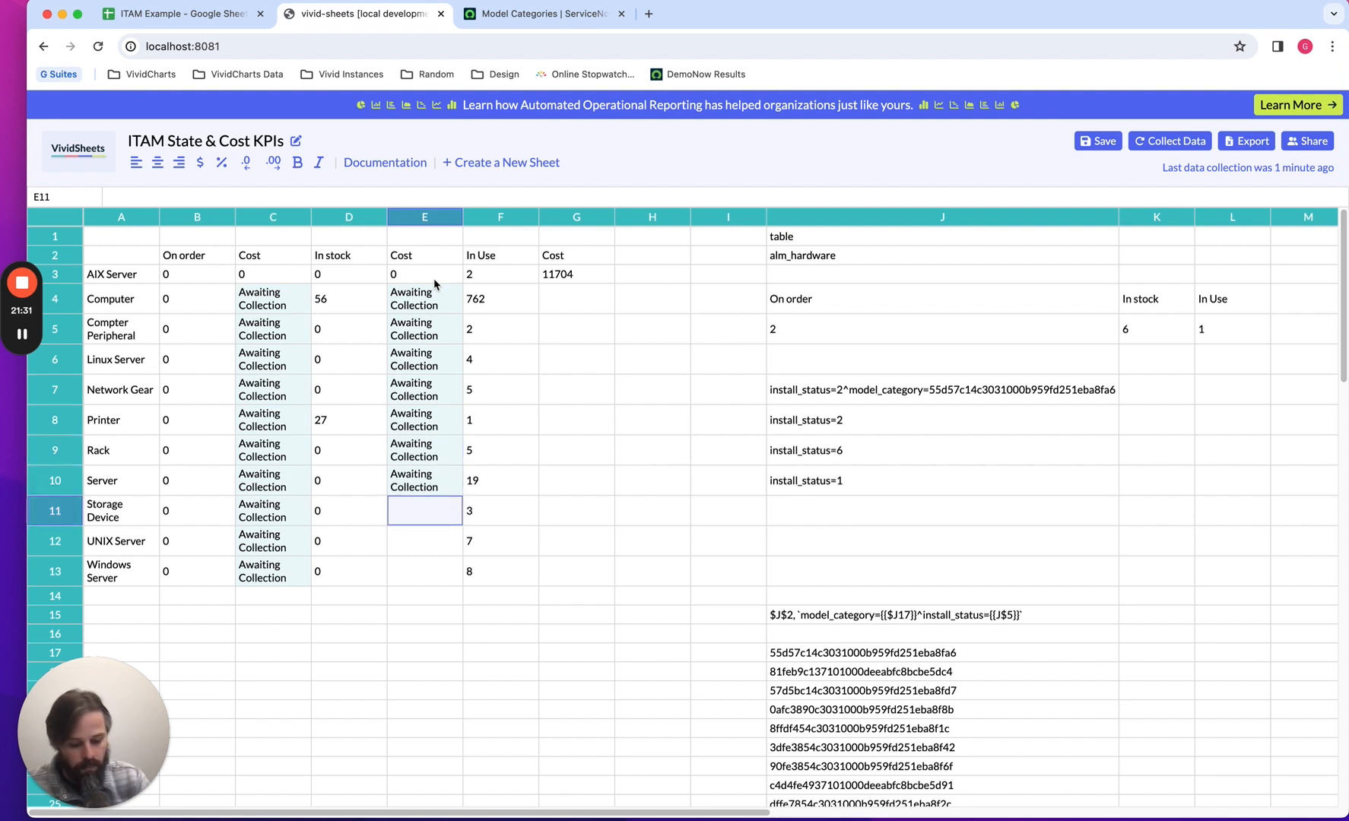
{"action": "type", "text": "Awaiting Collection"}
{"action": "key", "text": "Down"}
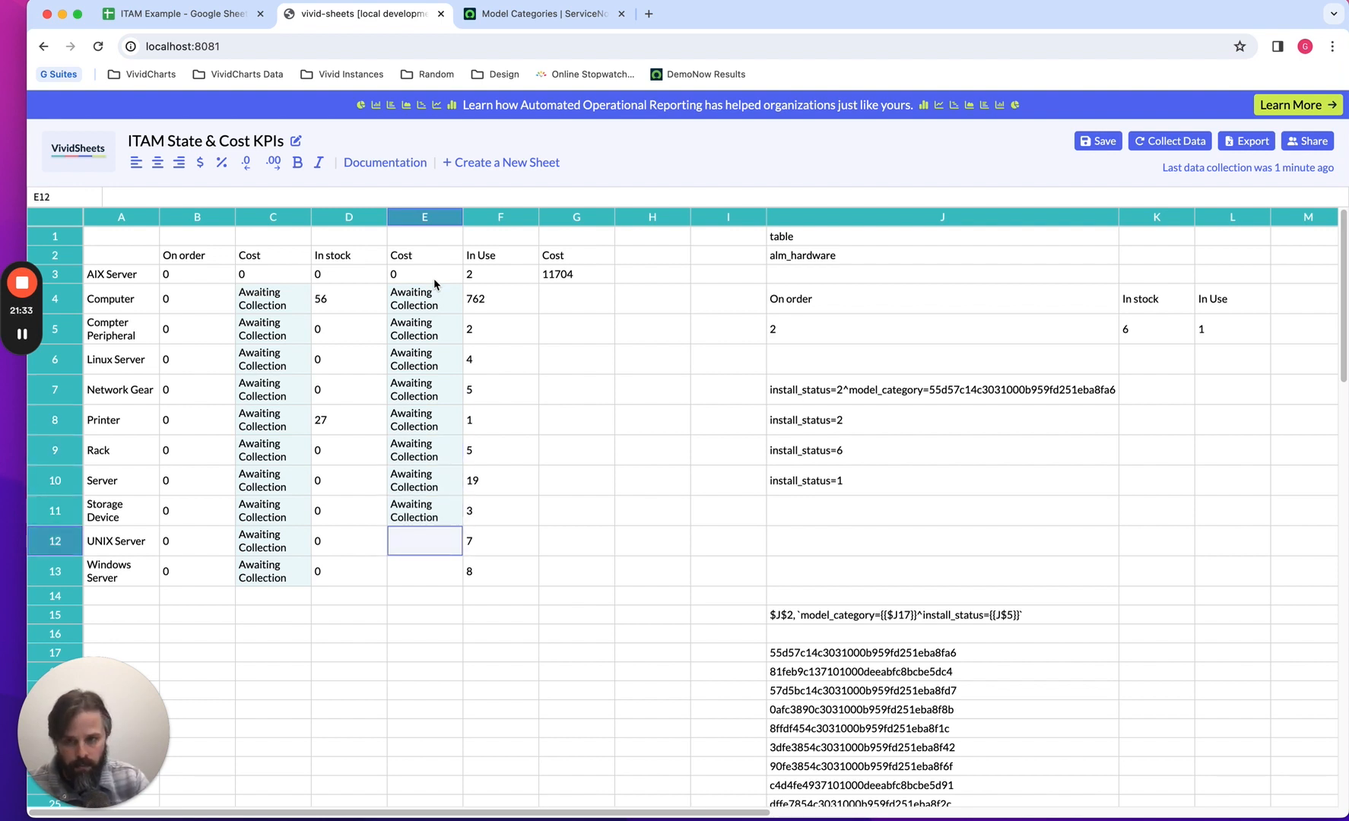
{"action": "type", "text": "Awaiting Collection"}
{"action": "key", "text": "Down"}
{"action": "type", "text": "Awaiting Collection"}
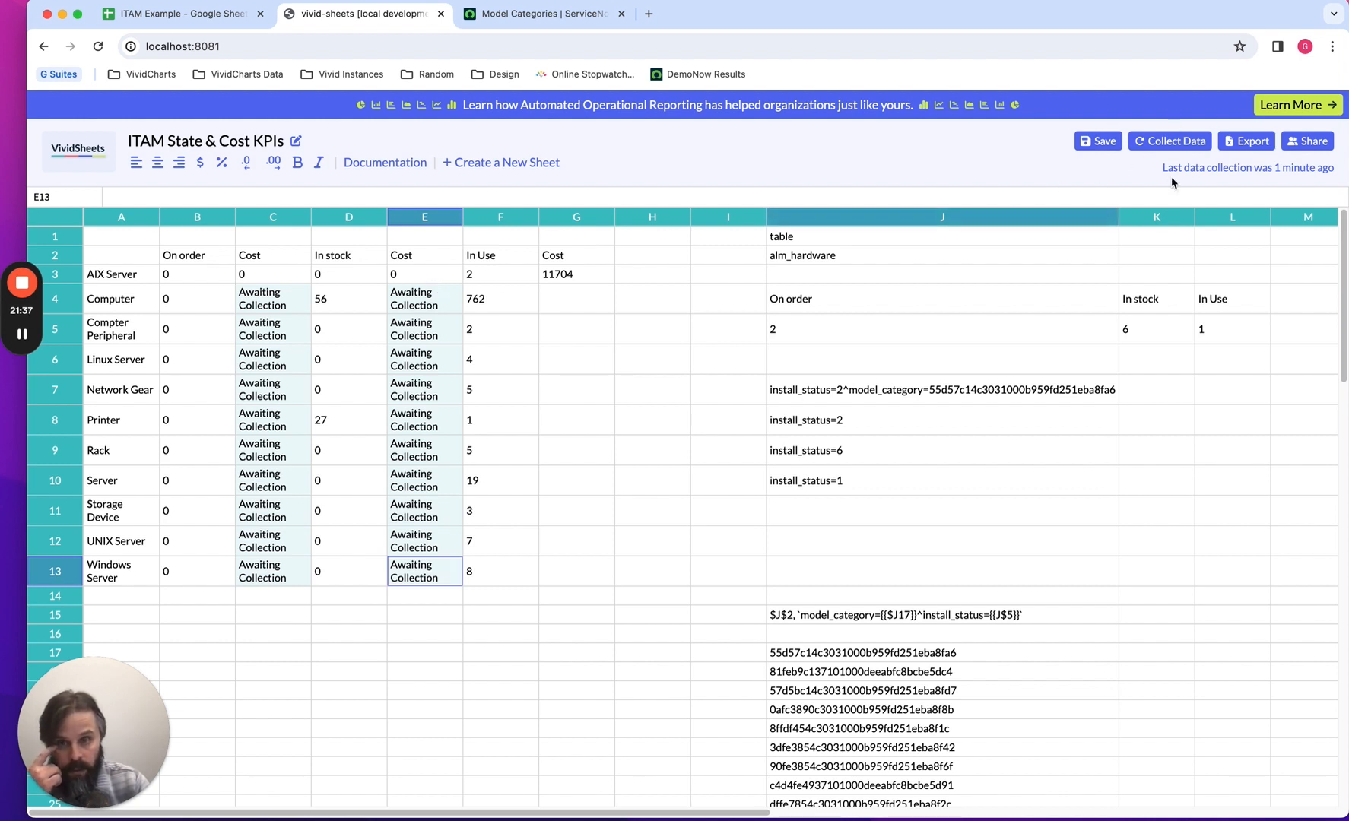
{"action": "left_click", "coordinate": [1176, 151]}
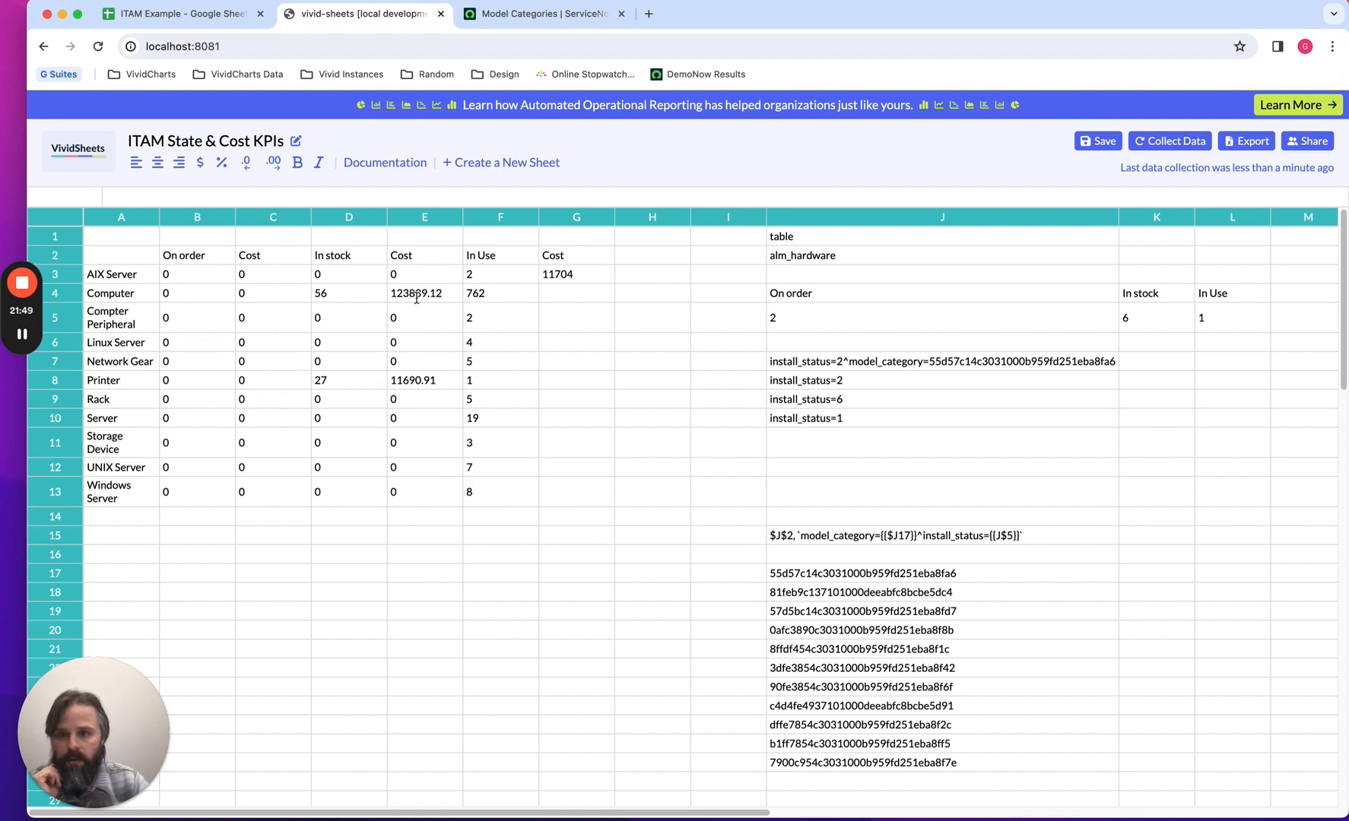
Copy the In Use cost formula from G3 into G4 for Computer, compare the row 3 cost formulas, and collect the data.
{"action": "left_click", "coordinate": [576, 277]}
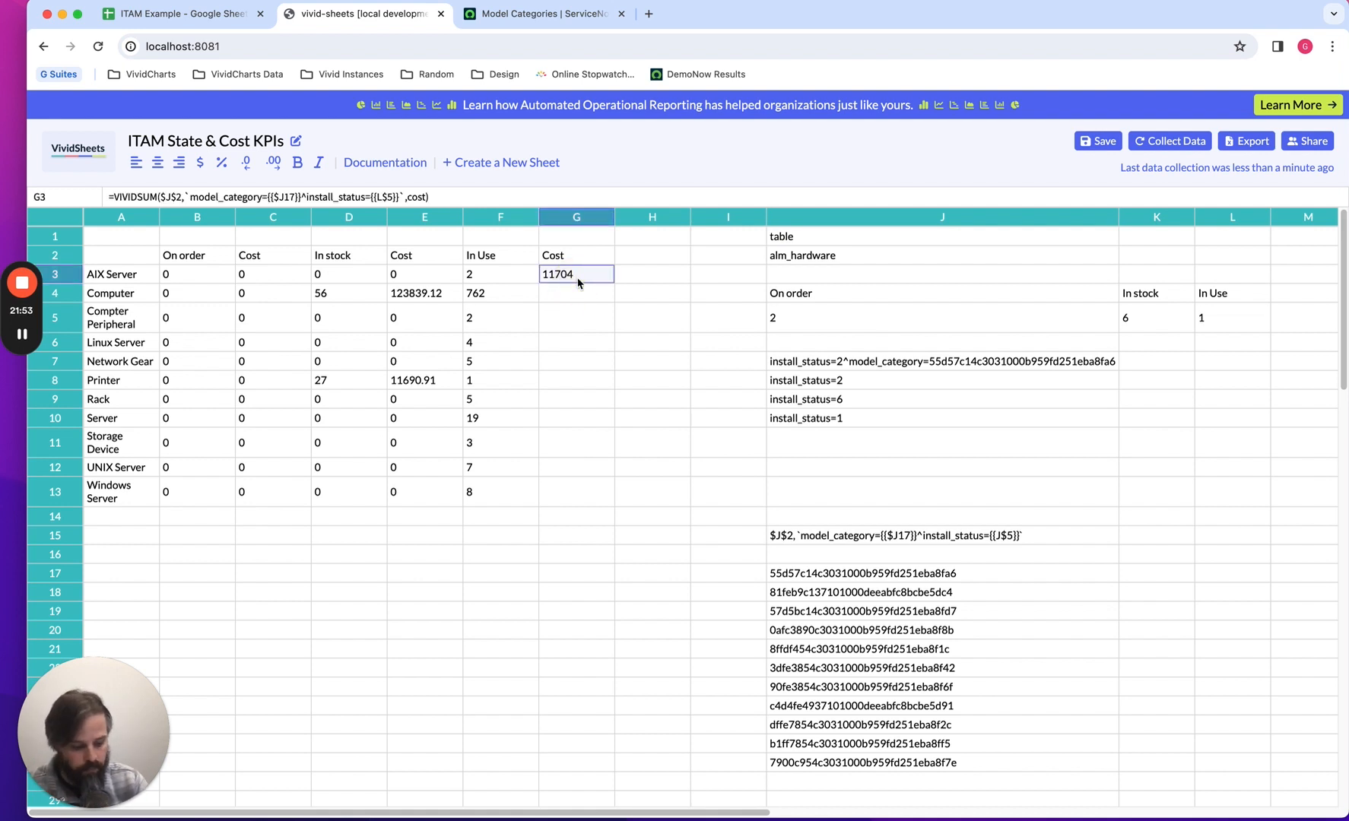
{"action": "key", "text": "Down"}
{"action": "key", "text": "ctrl+v"}
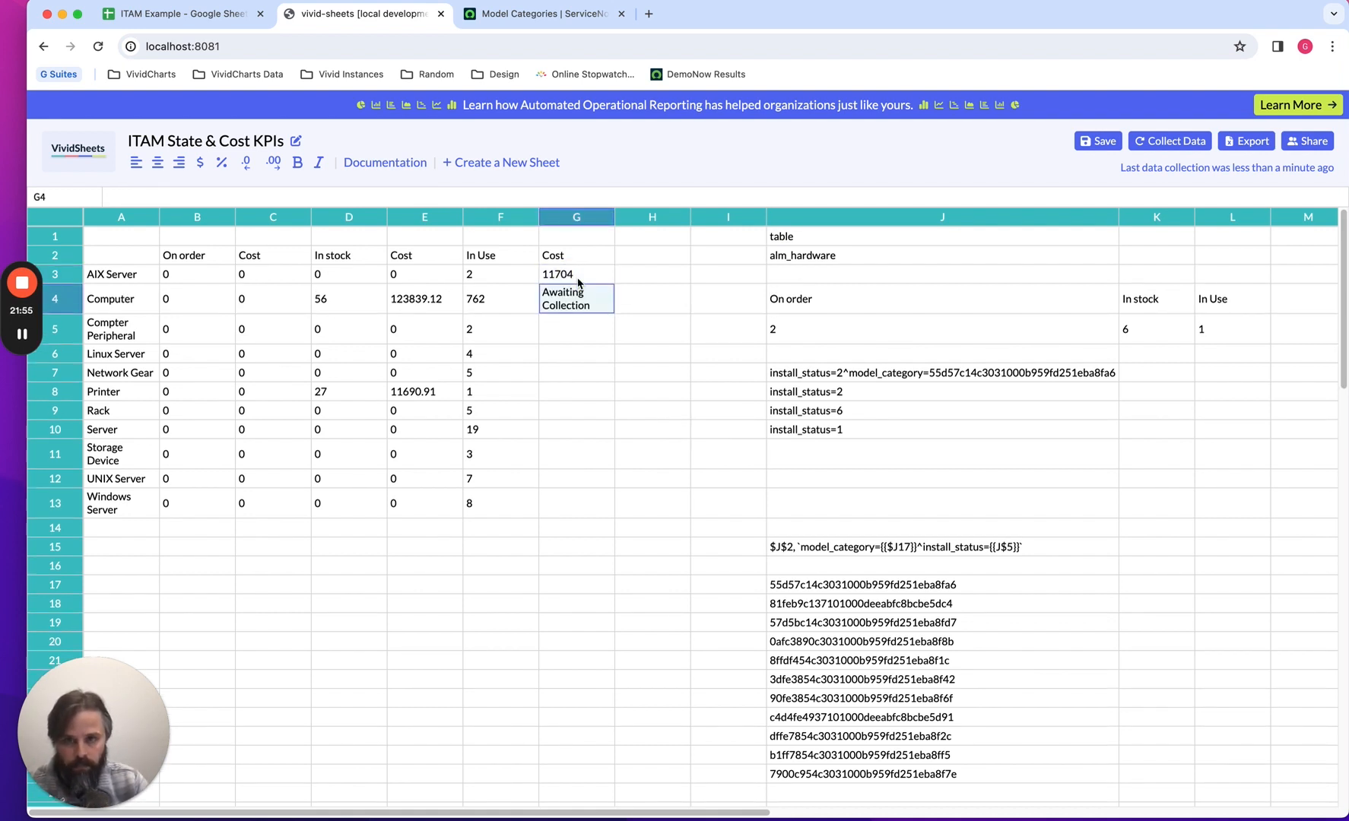
{"action": "left_click", "coordinate": [444, 278]}
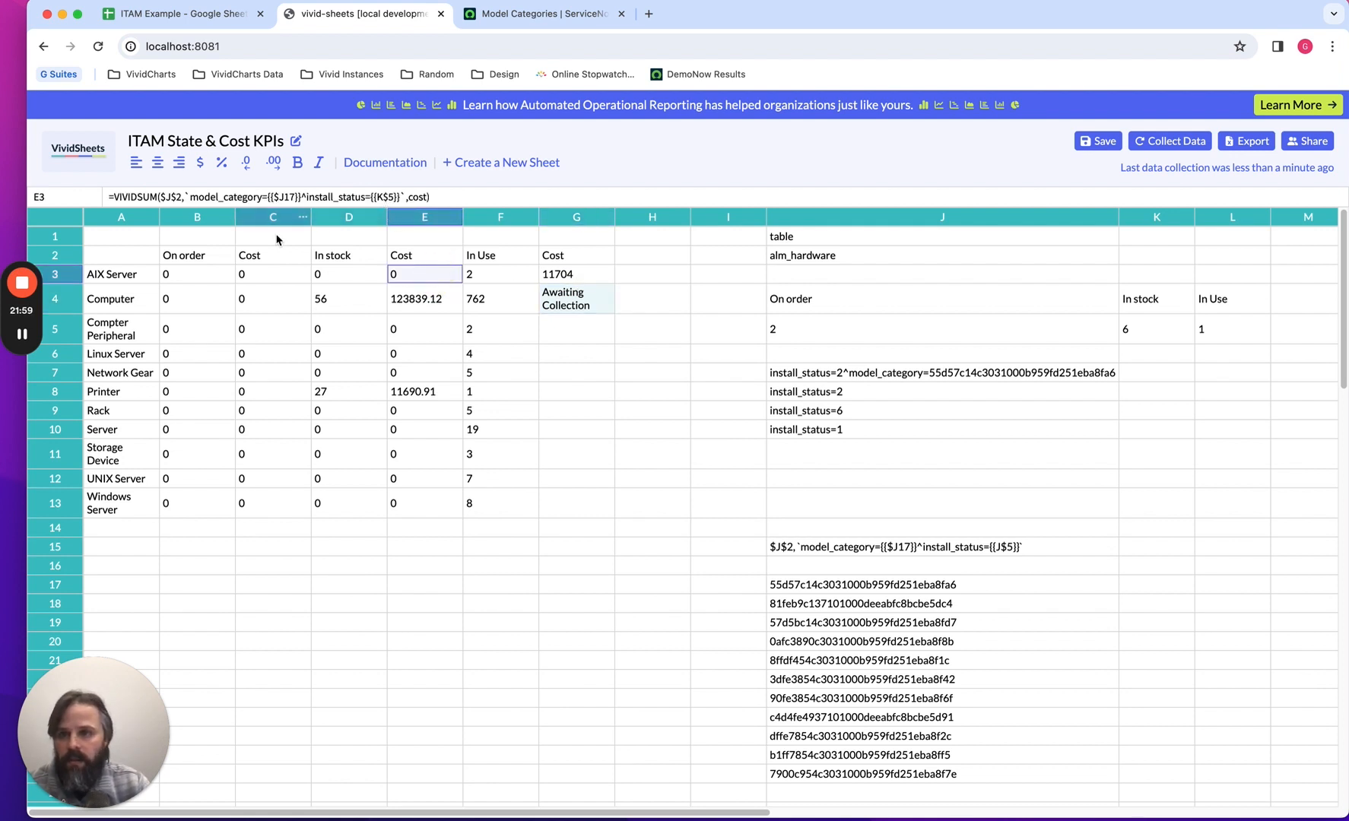
{"action": "left_click", "coordinate": [277, 272]}
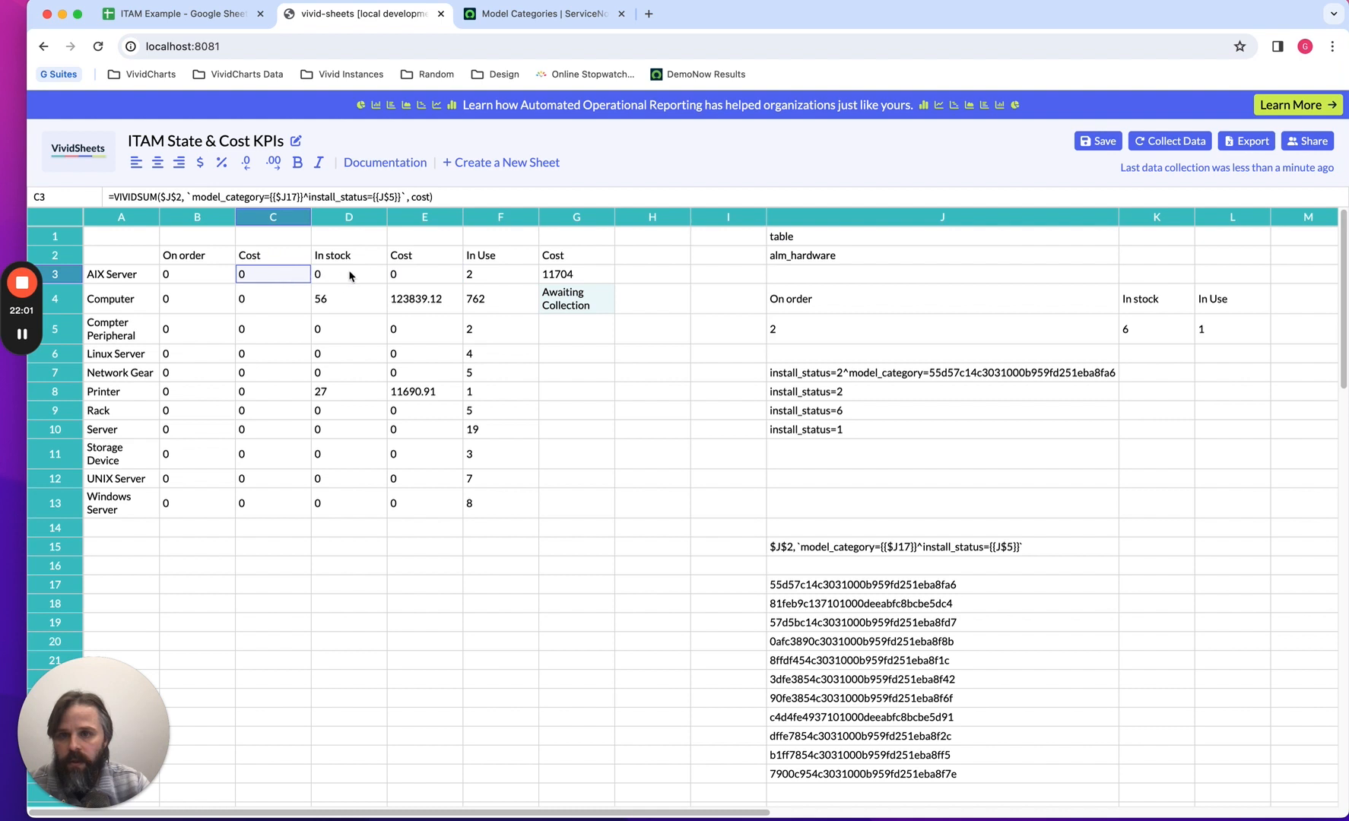
{"action": "left_click", "coordinate": [406, 277]}
{"action": "left_click", "coordinate": [547, 274]}
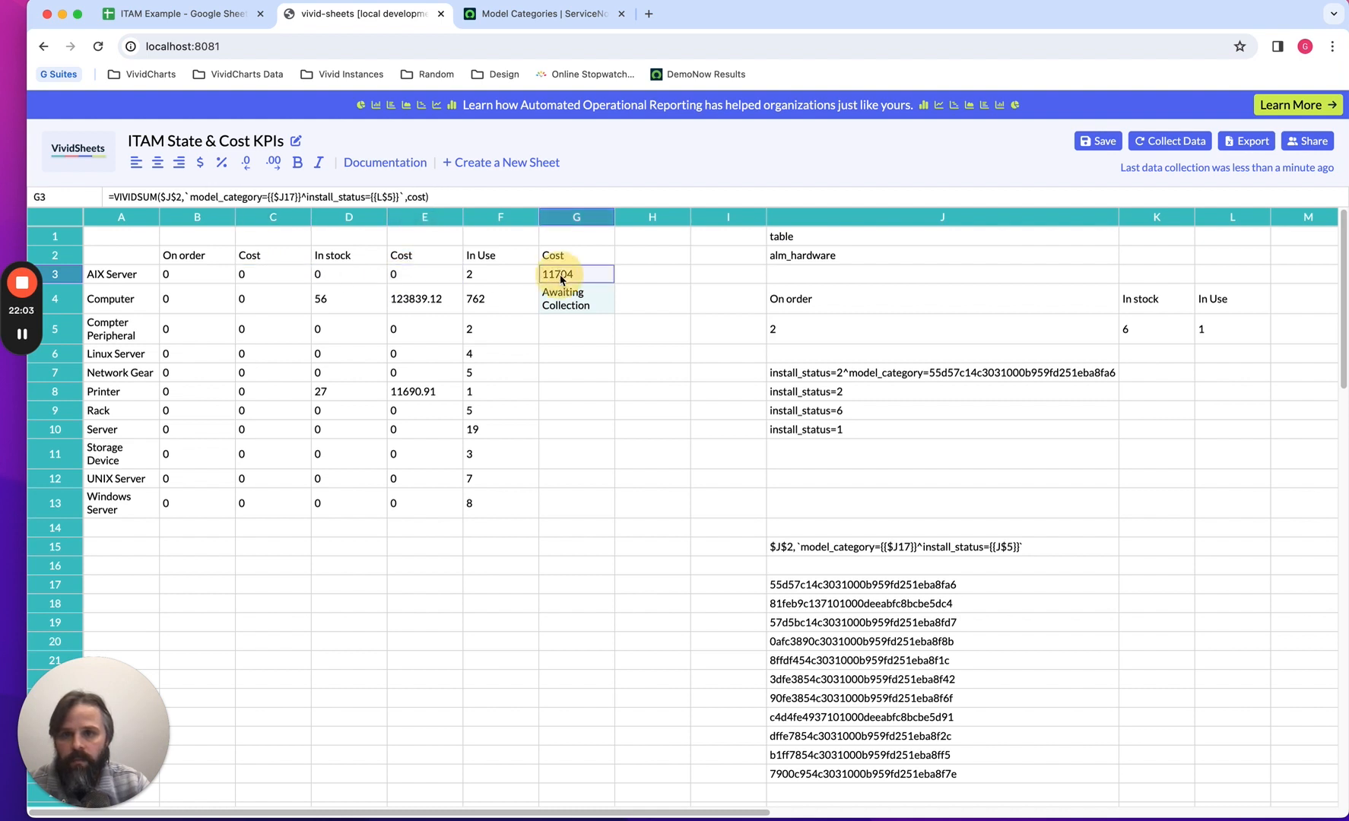
{"action": "left_click", "coordinate": [572, 308]}
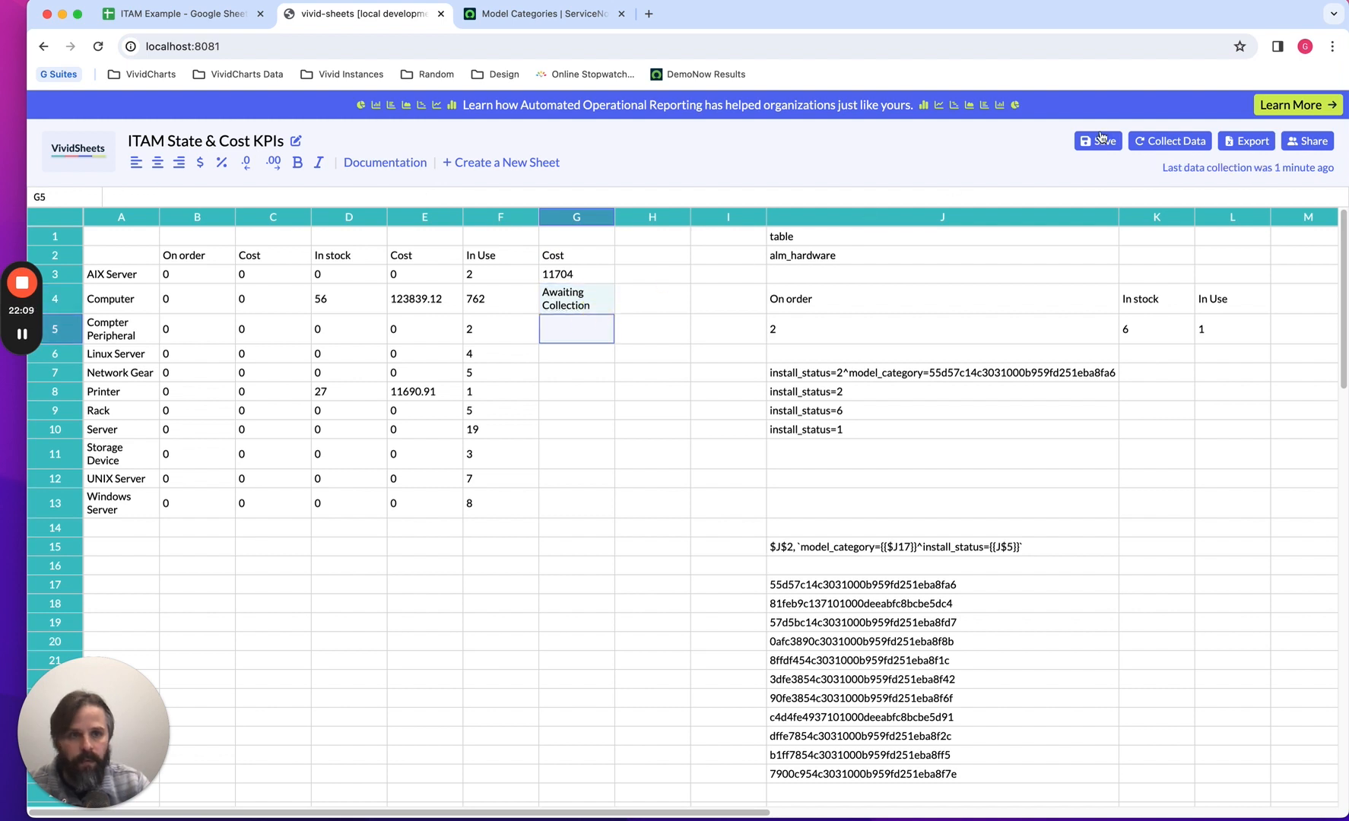
{"action": "left_click", "coordinate": [1156, 142]}
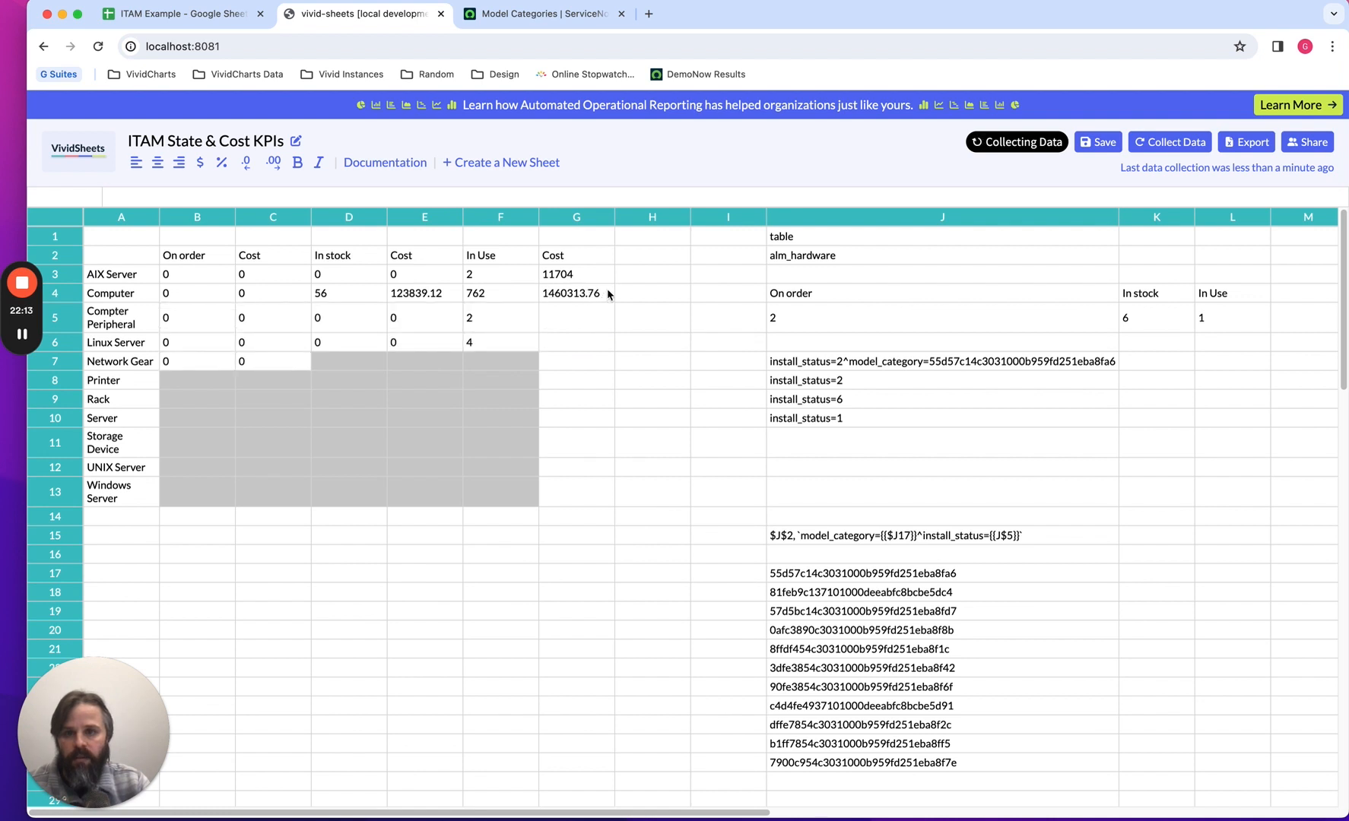
Copy the In Use cost formula from G4 into G5 through G13 and collect the data.
{"action": "left_click", "coordinate": [607, 297]}
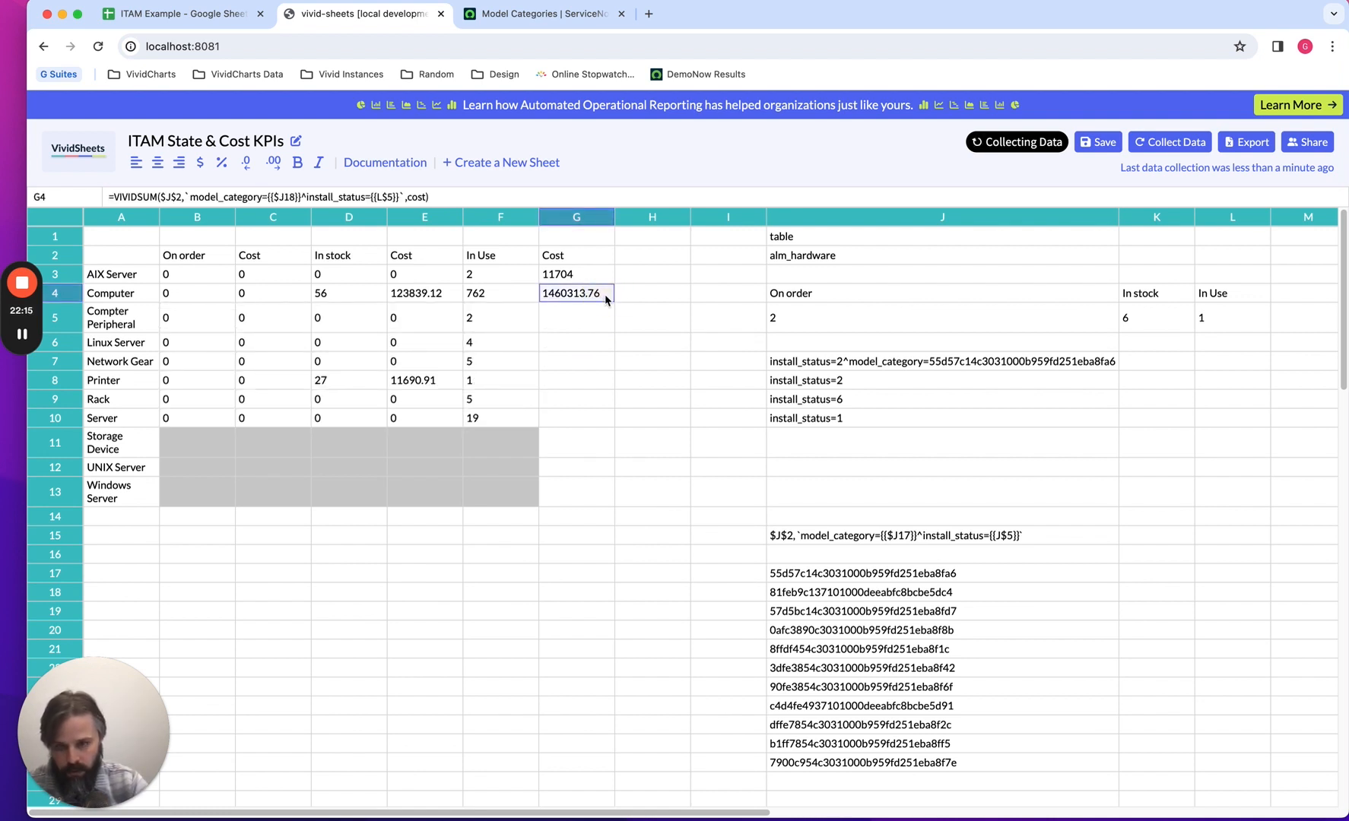
{"action": "key", "text": "Down"}
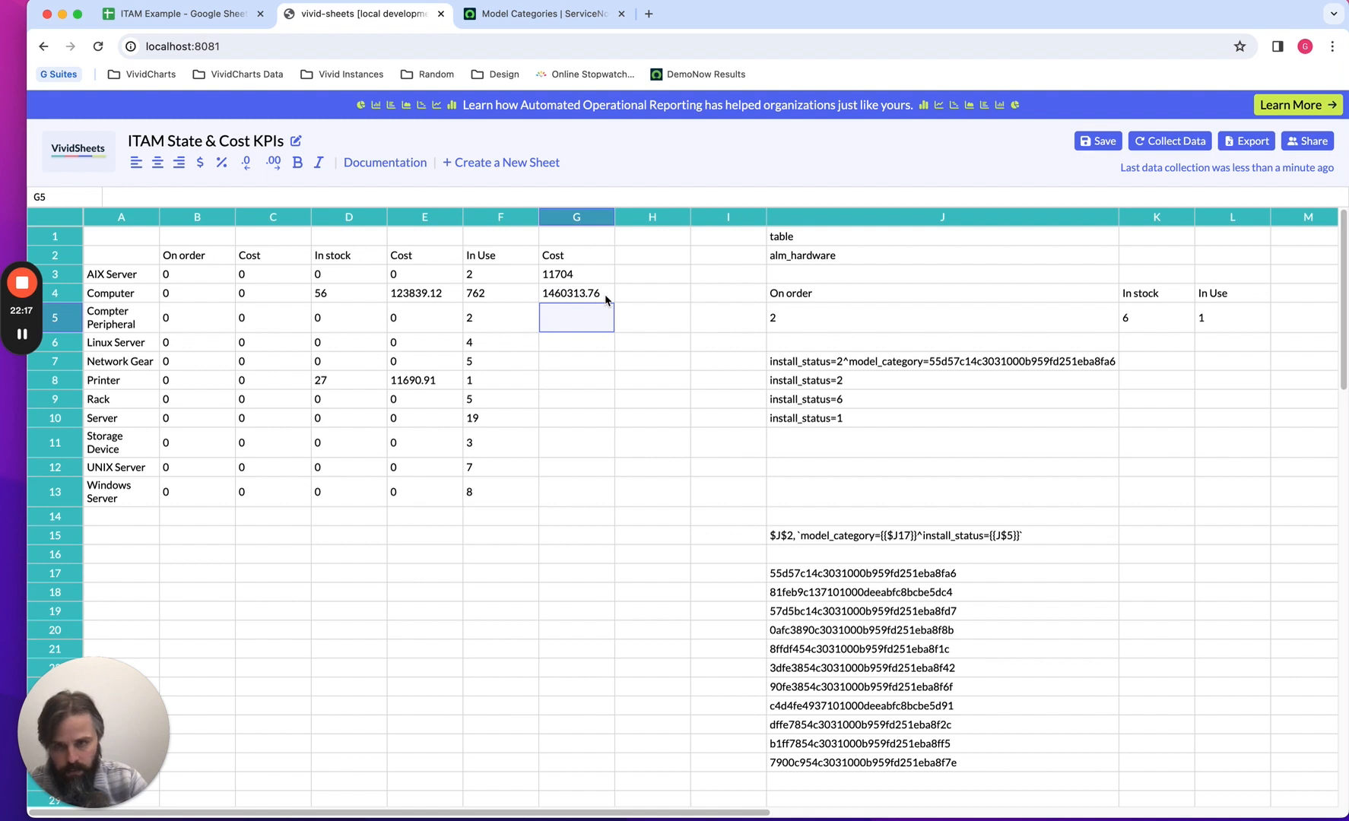
{"action": "key", "text": "Down"}
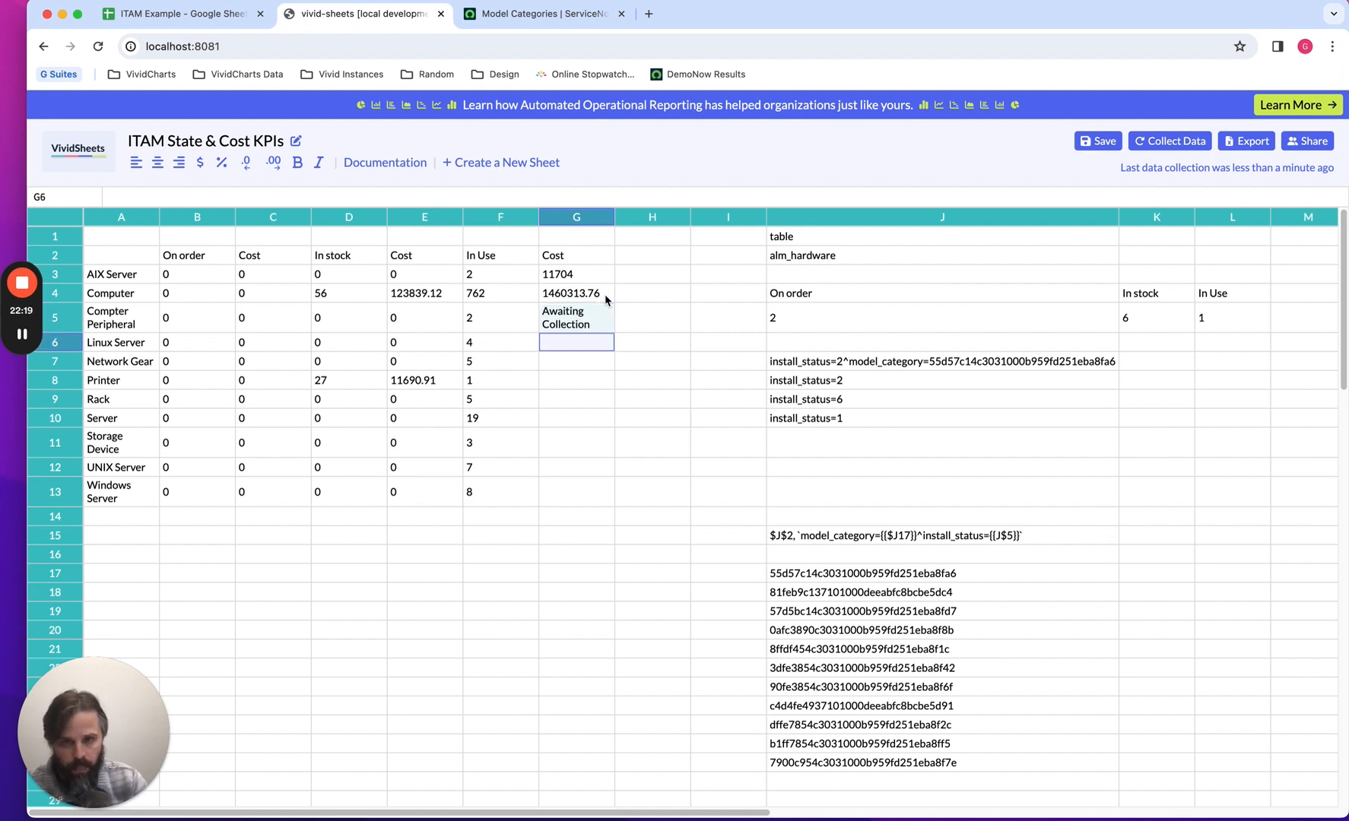
{"action": "type", "text": "Awaiting Collection"}
{"action": "key", "text": "Down"}
{"action": "type", "text": "Awaiting Collection"}
{"action": "key", "text": "Down"}
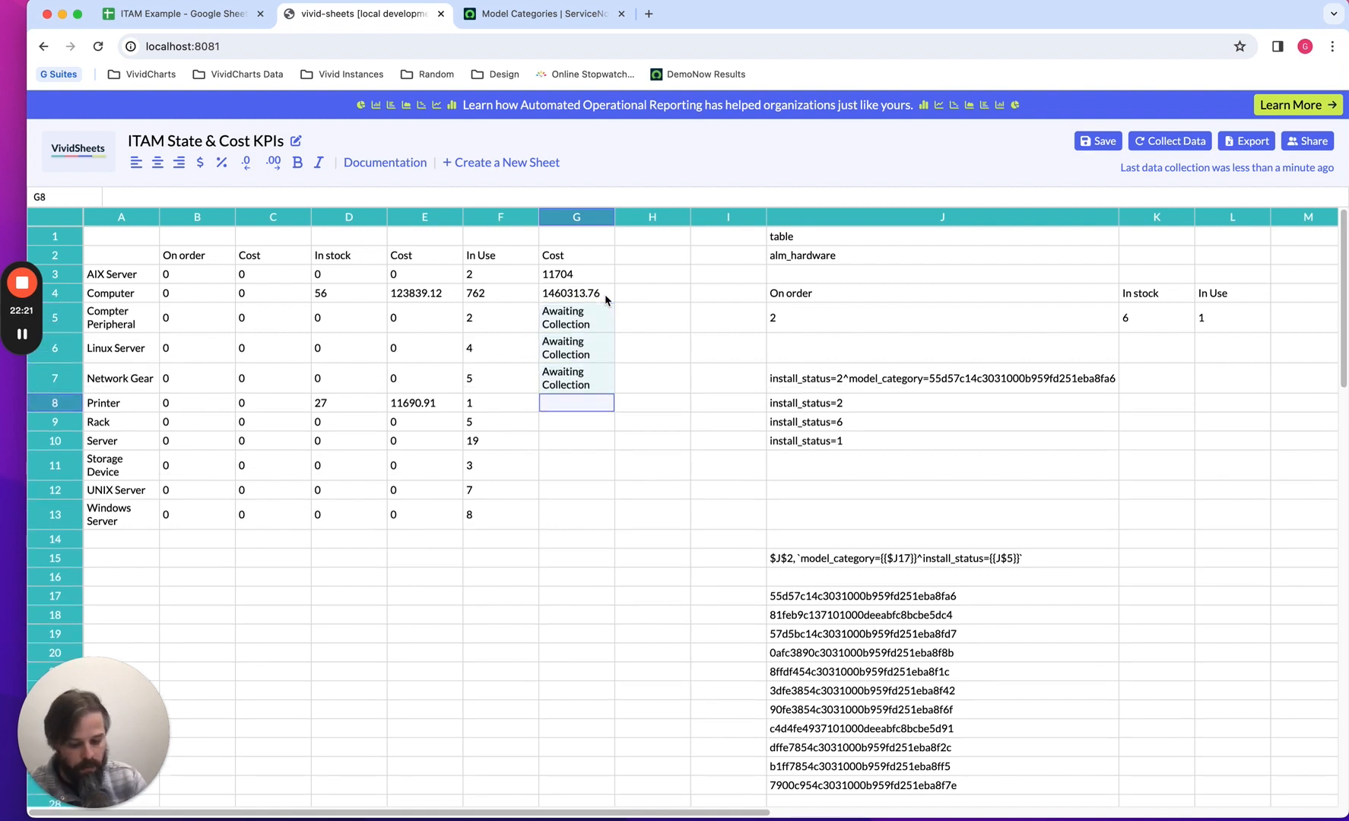
{"action": "type", "text": "Awaiting Collection"}
{"action": "key", "text": "Down"}
{"action": "type", "text": "Awaiting Collection"}
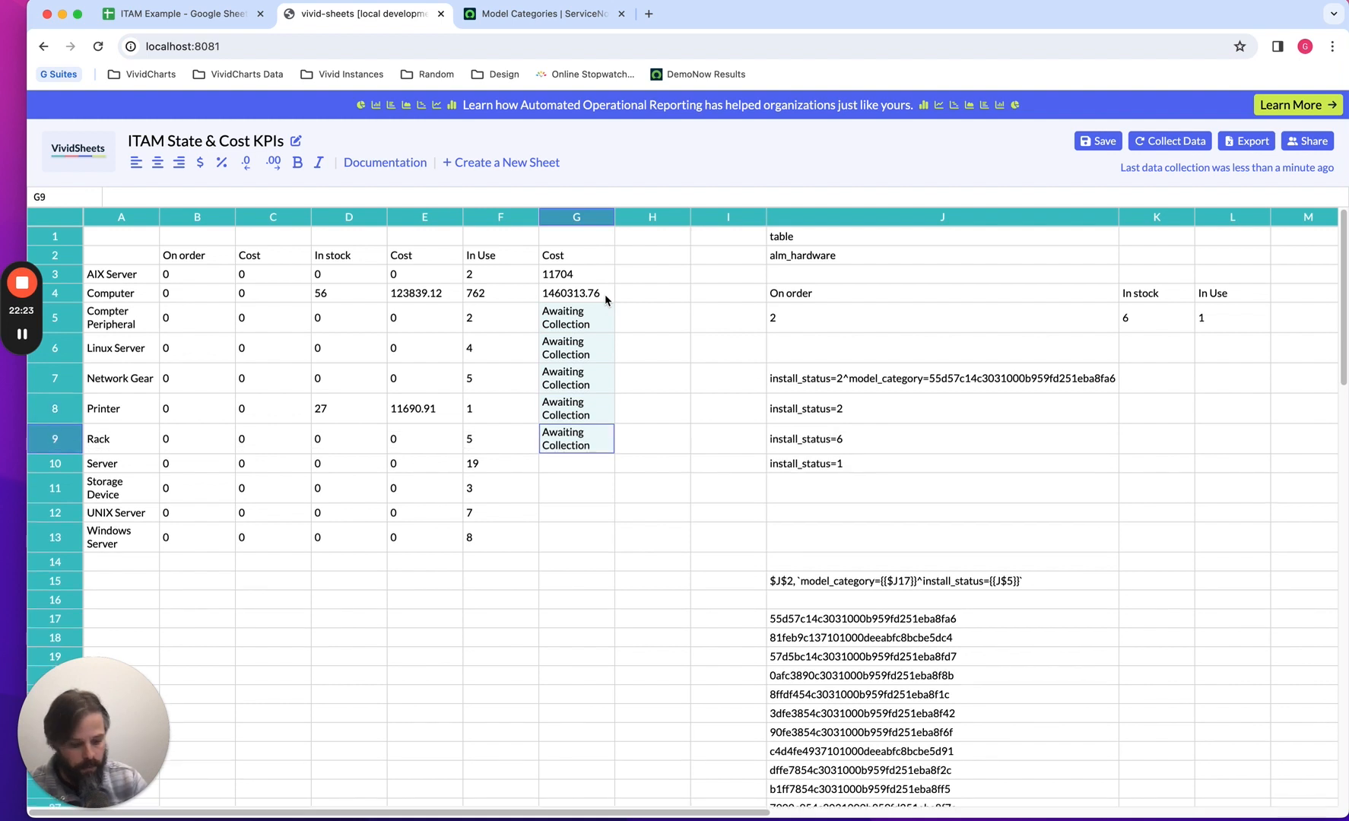
{"action": "key", "text": "Down"}
{"action": "type", "text": "Awaiting Collection"}
{"action": "key", "text": "Down"}
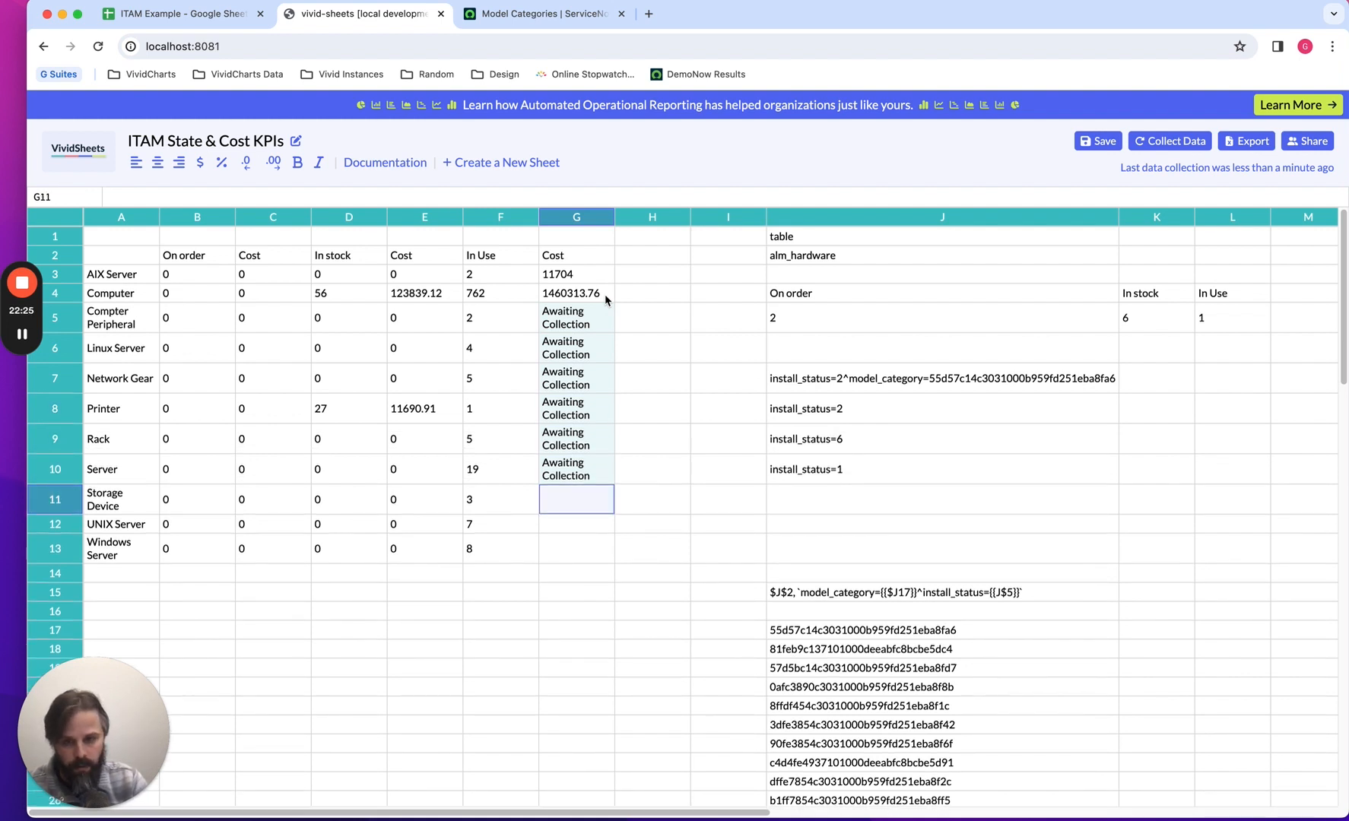
{"action": "type", "text": "Awaiting Collection"}
{"action": "key", "text": "Down"}
{"action": "type", "text": "Awaiting Collection"}
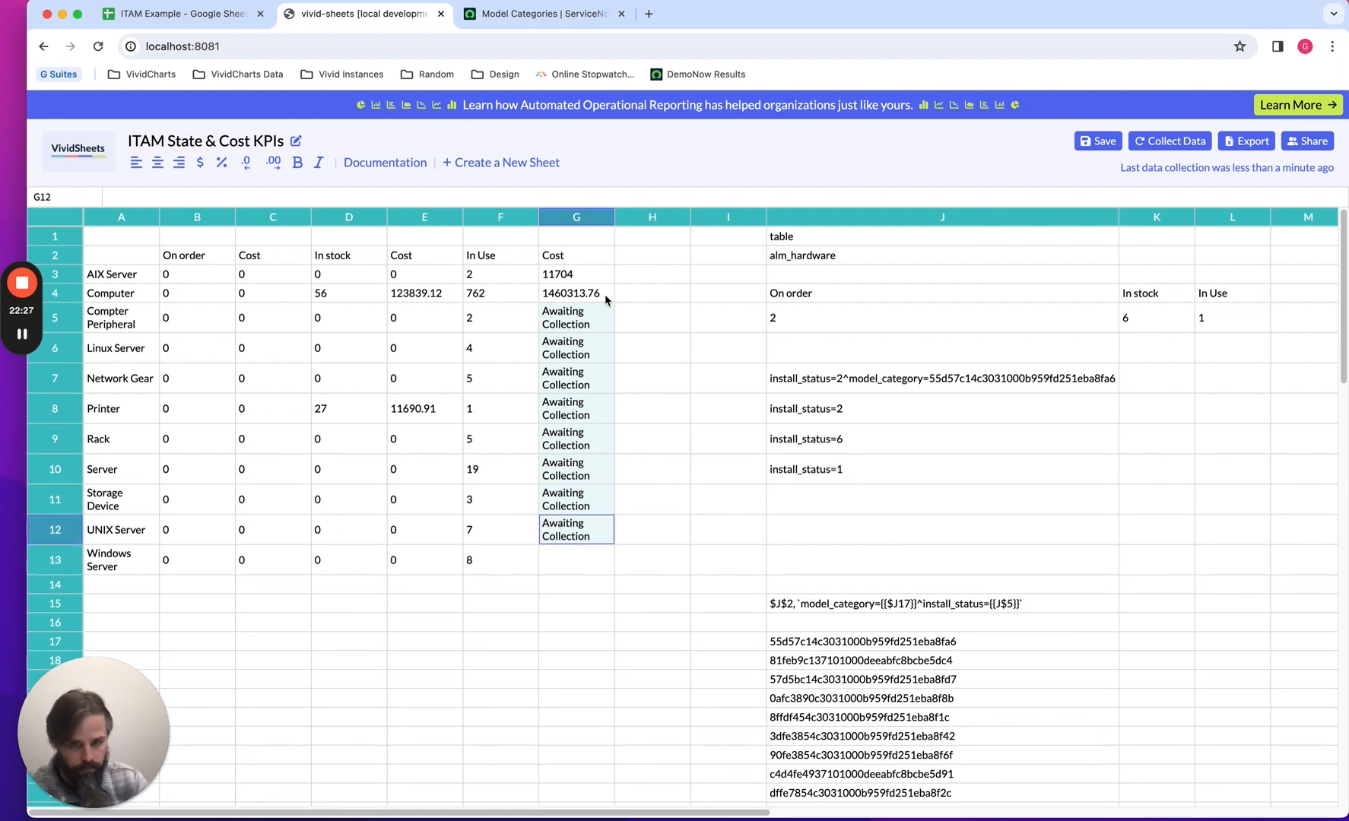
{"action": "key", "text": "Down"}
{"action": "type", "text": "Awaiting Collection"}
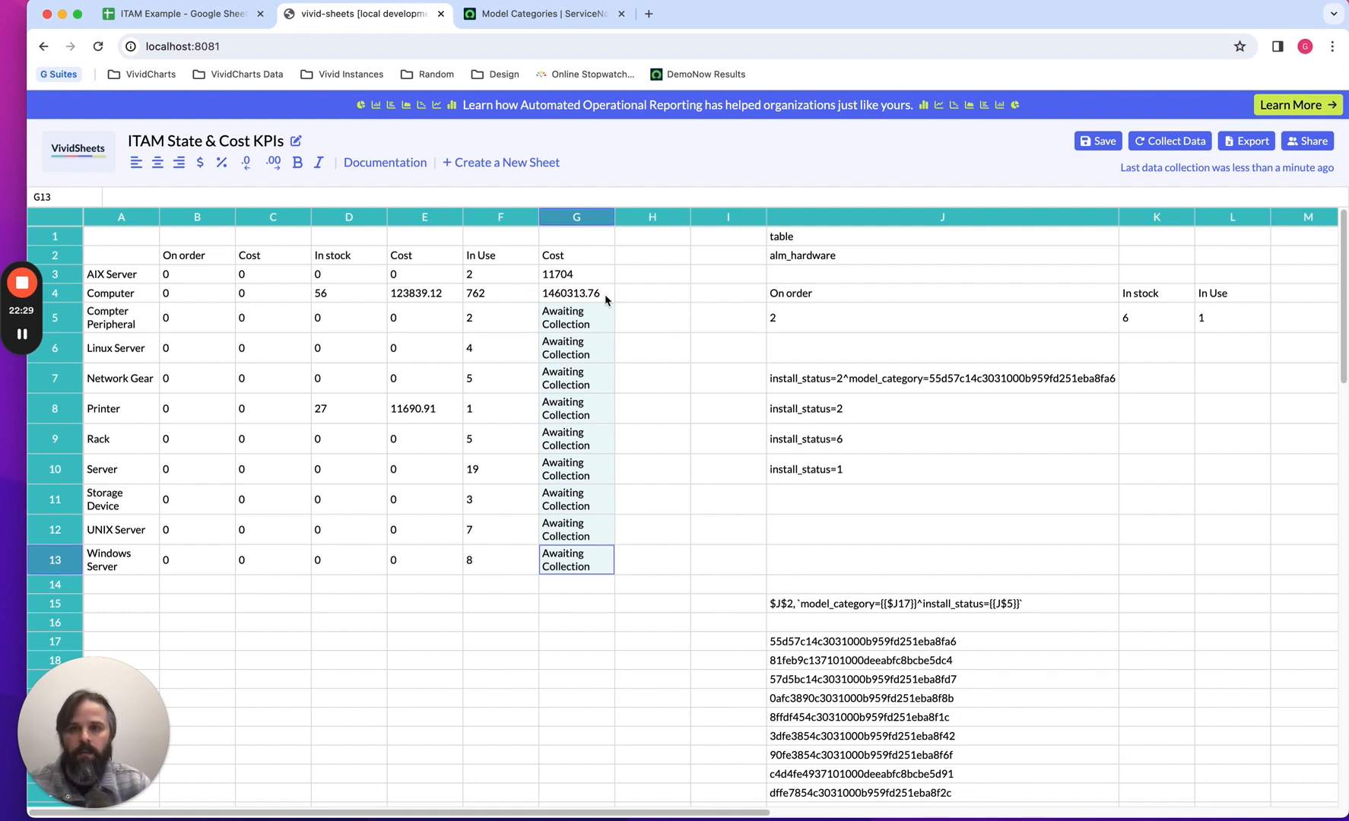
{"action": "left_click", "coordinate": [1179, 141]}
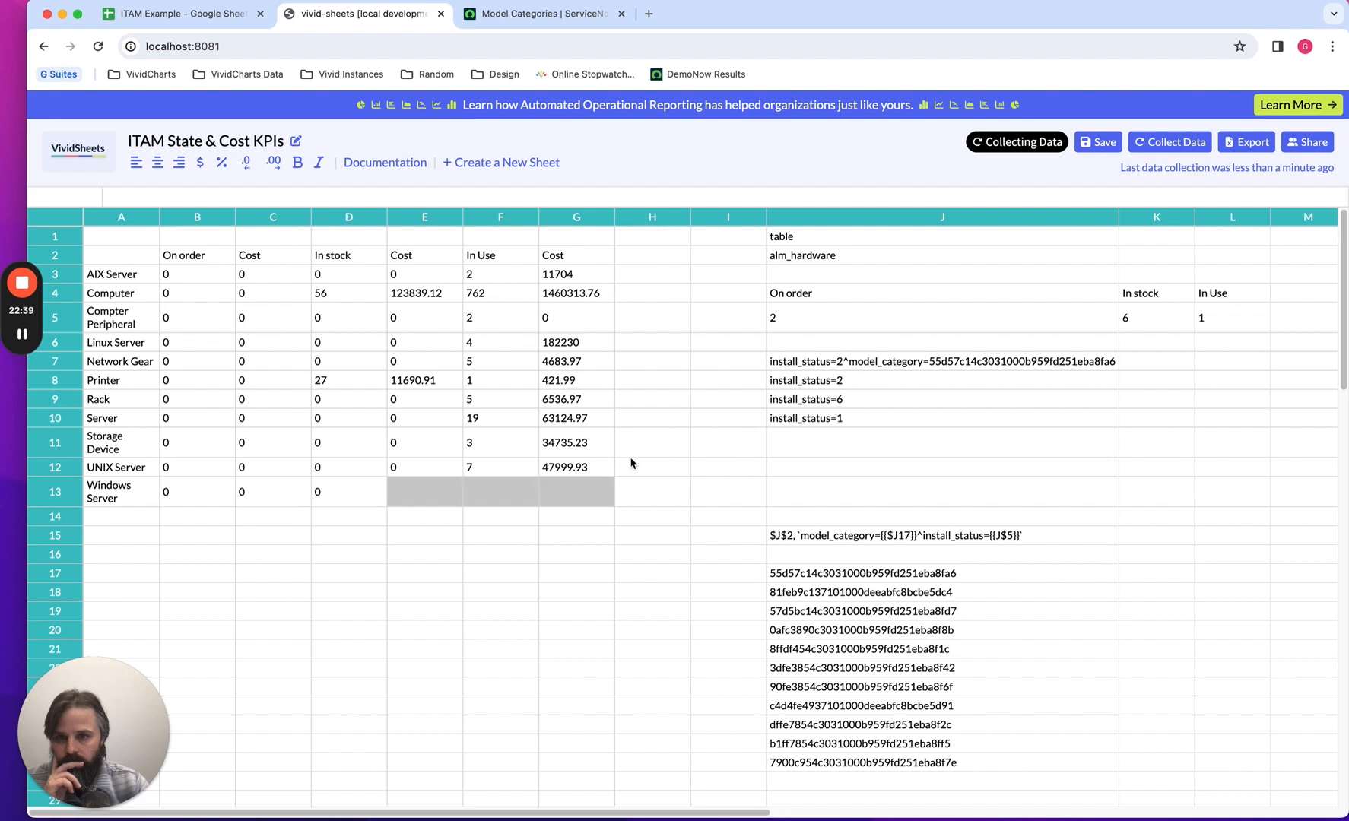
Format the In Use cost cells G3 through G13 as dollar currency, one cell after another.
{"action": "left_click", "coordinate": [592, 279]}
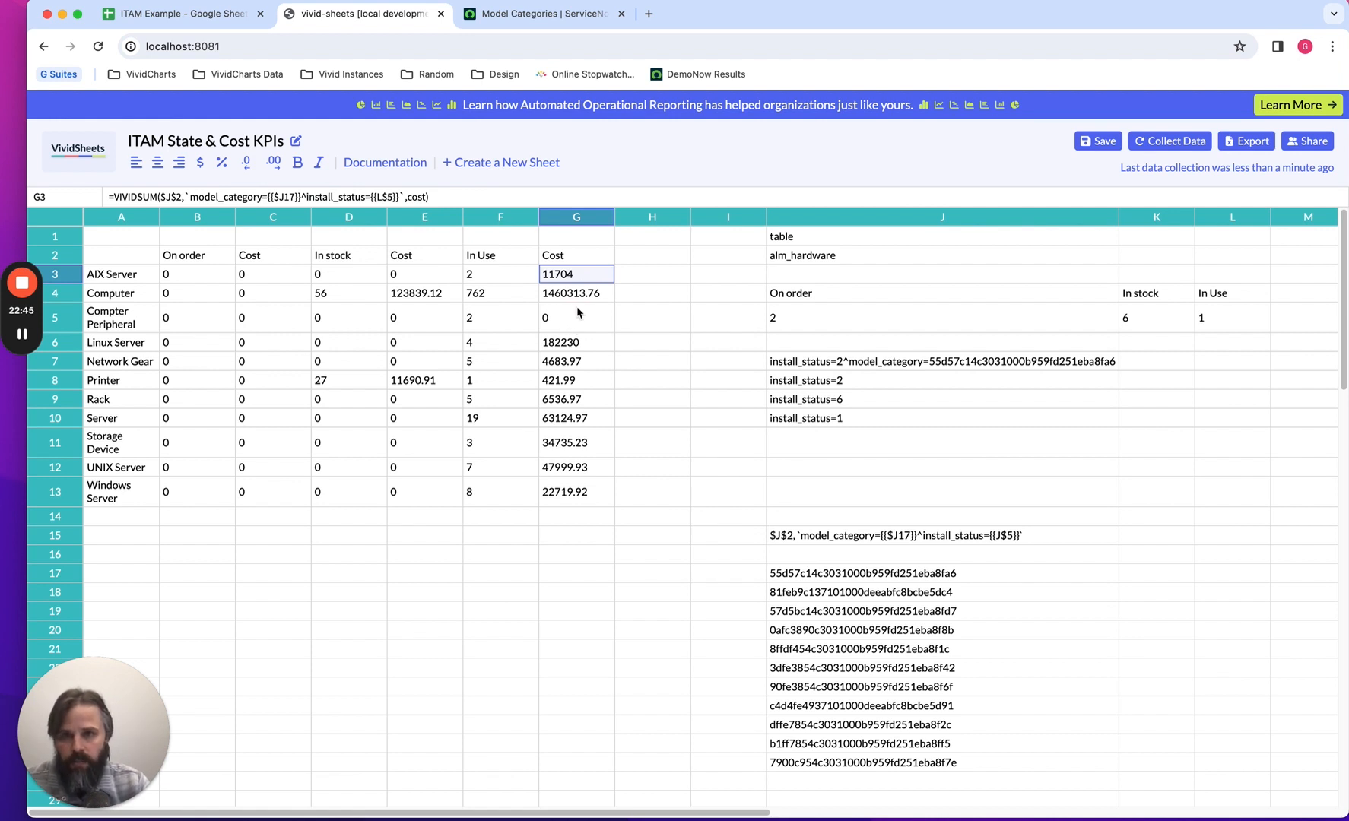
{"action": "left_click", "coordinate": [200, 164]}
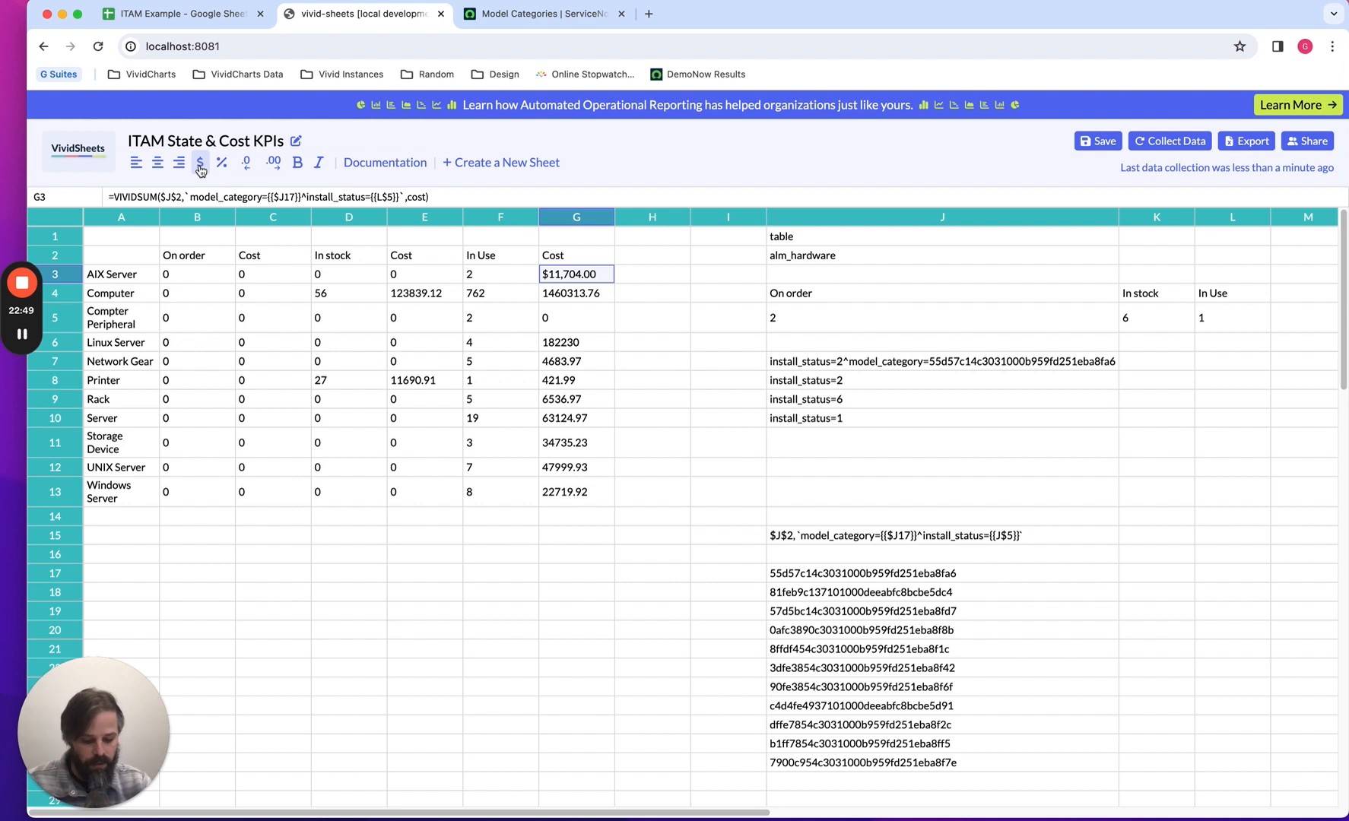
{"action": "key", "text": "Down"}
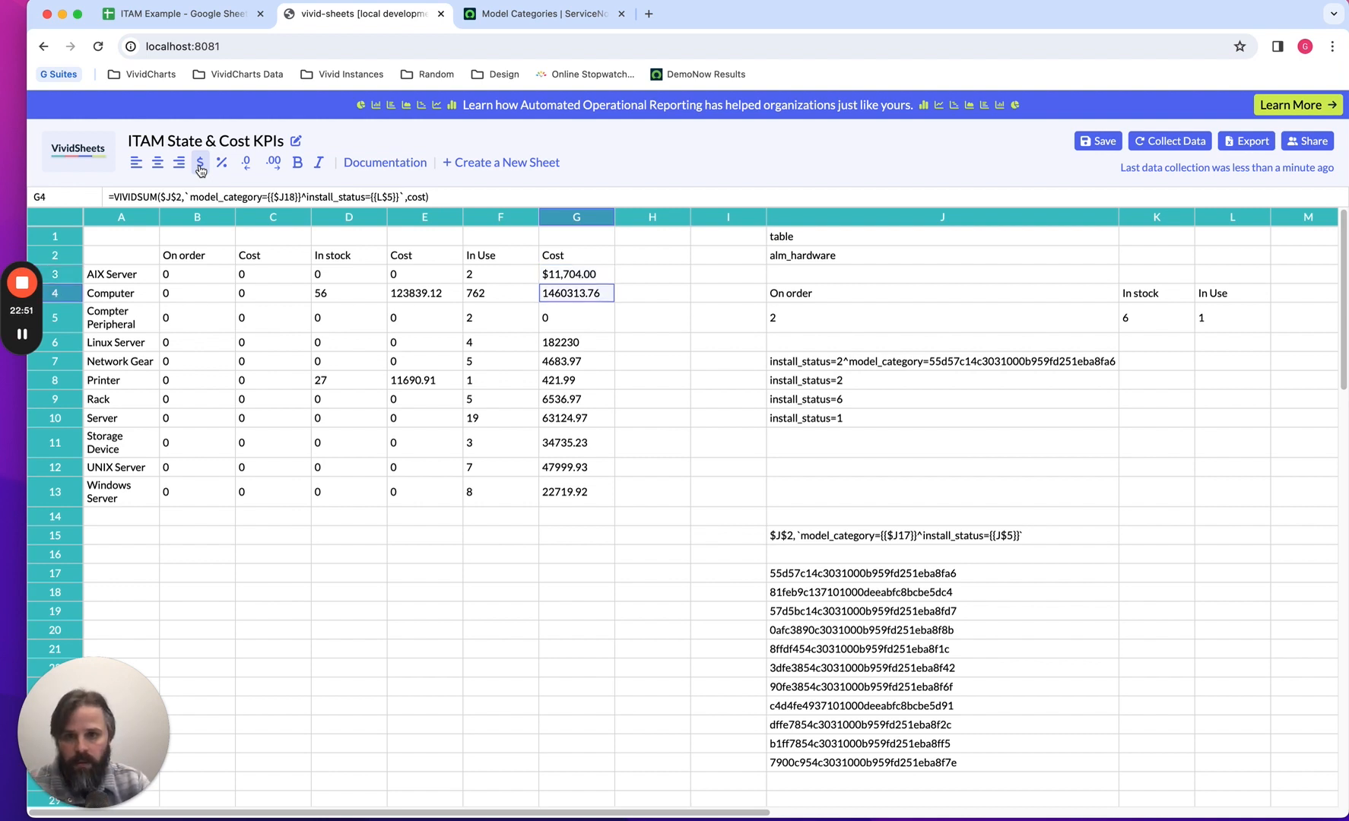
{"action": "left_click", "coordinate": [200, 164]}
{"action": "key", "text": "Down"}
{"action": "left_click", "coordinate": [200, 165]}
{"action": "key", "text": "Down"}
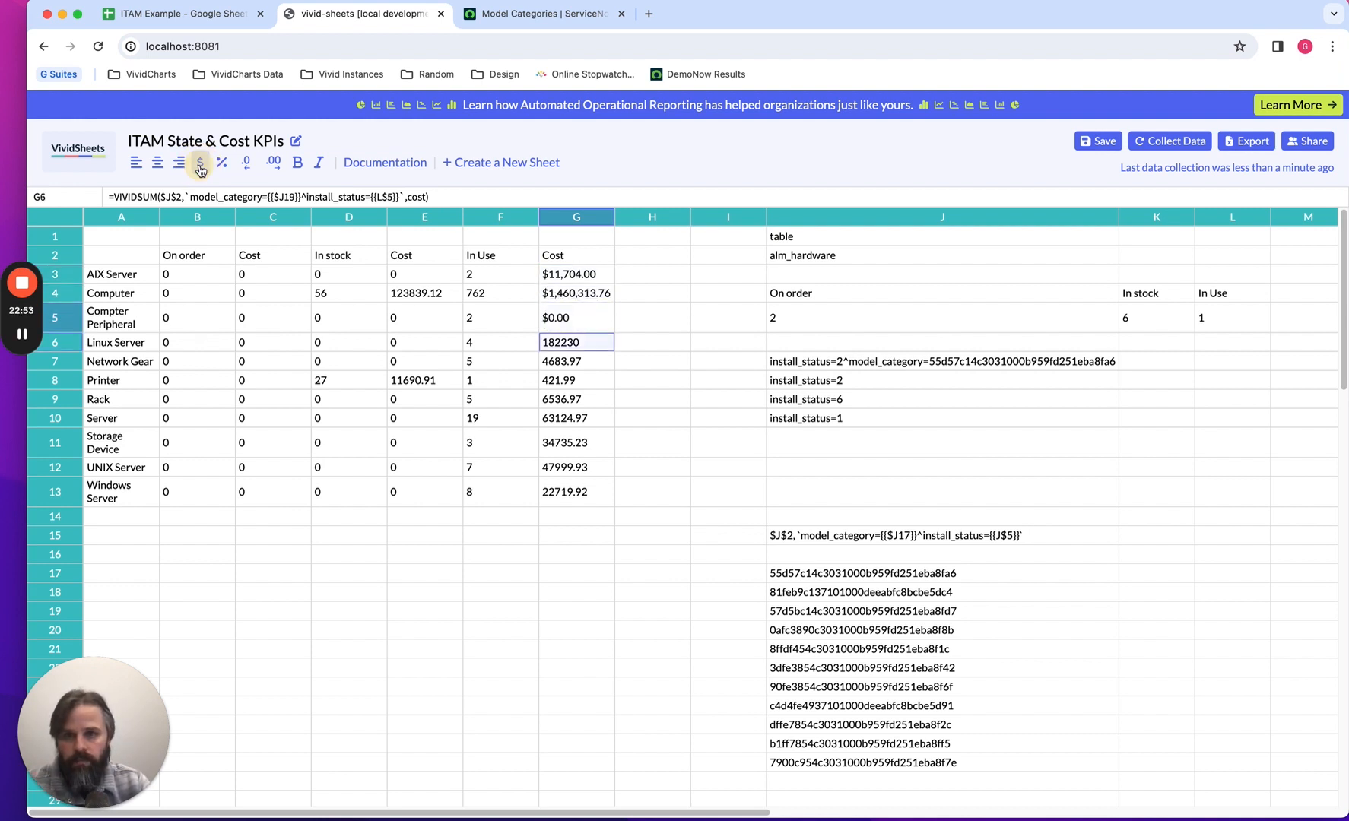
{"action": "left_click", "coordinate": [200, 164]}
{"action": "key", "text": "Down"}
{"action": "left_click", "coordinate": [200, 164]}
{"action": "key", "text": "Down"}
{"action": "left_click", "coordinate": [200, 164]}
{"action": "key", "text": "Down"}
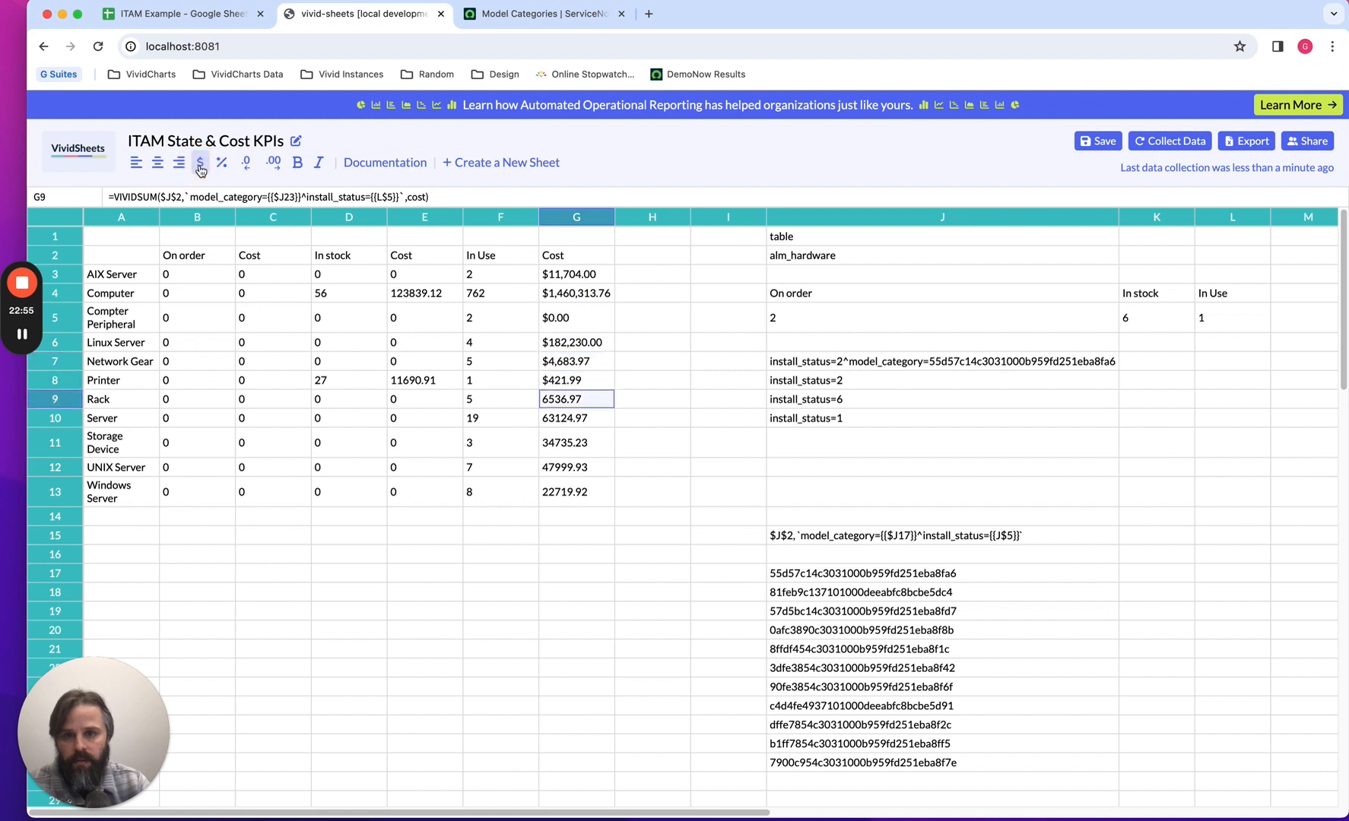
{"action": "left_click", "coordinate": [200, 164]}
{"action": "key", "text": "Down"}
{"action": "left_click", "coordinate": [200, 165]}
{"action": "key", "text": "Down"}
{"action": "left_click", "coordinate": [200, 164]}
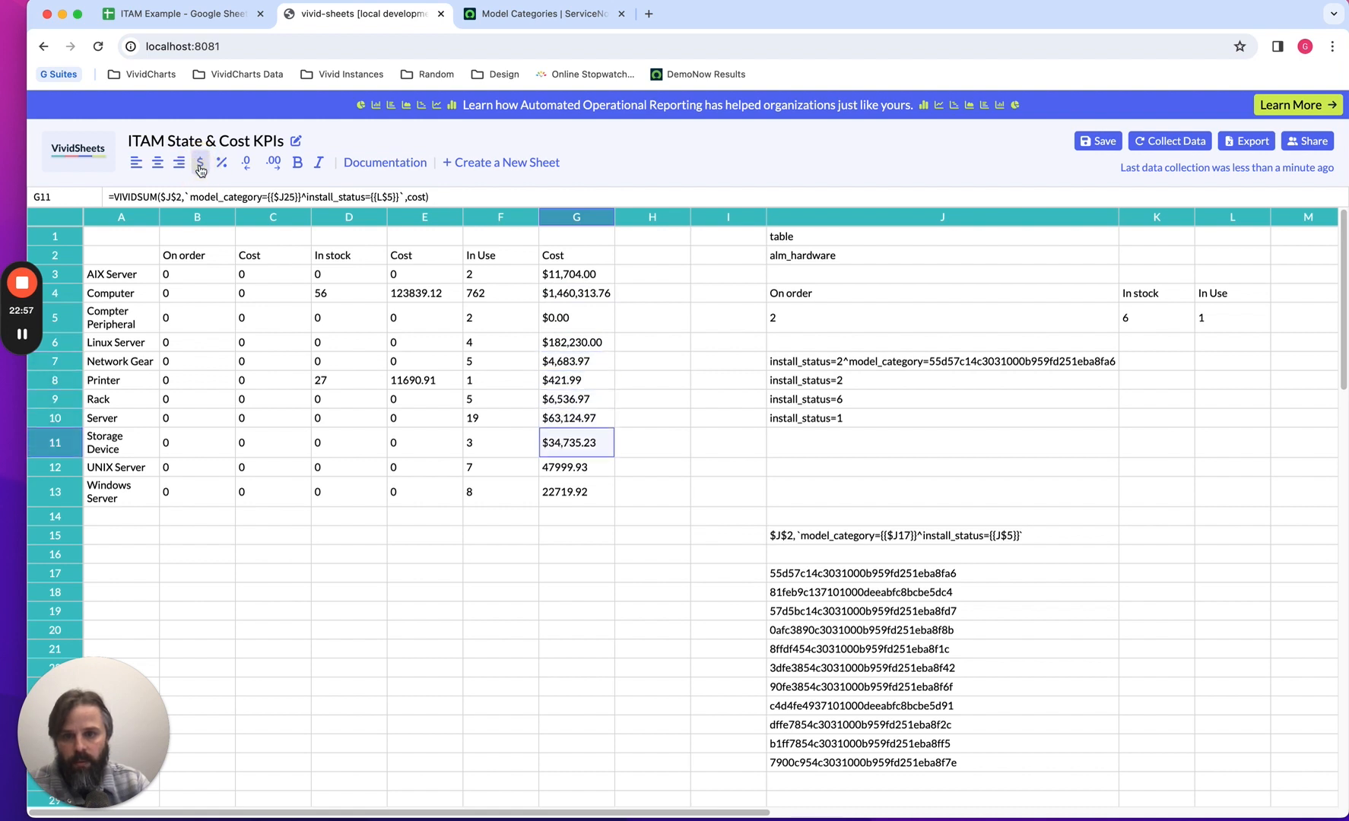
{"action": "key", "text": "Down"}
{"action": "left_click", "coordinate": [200, 164]}
{"action": "key", "text": "Down"}
{"action": "left_click", "coordinate": [200, 165]}
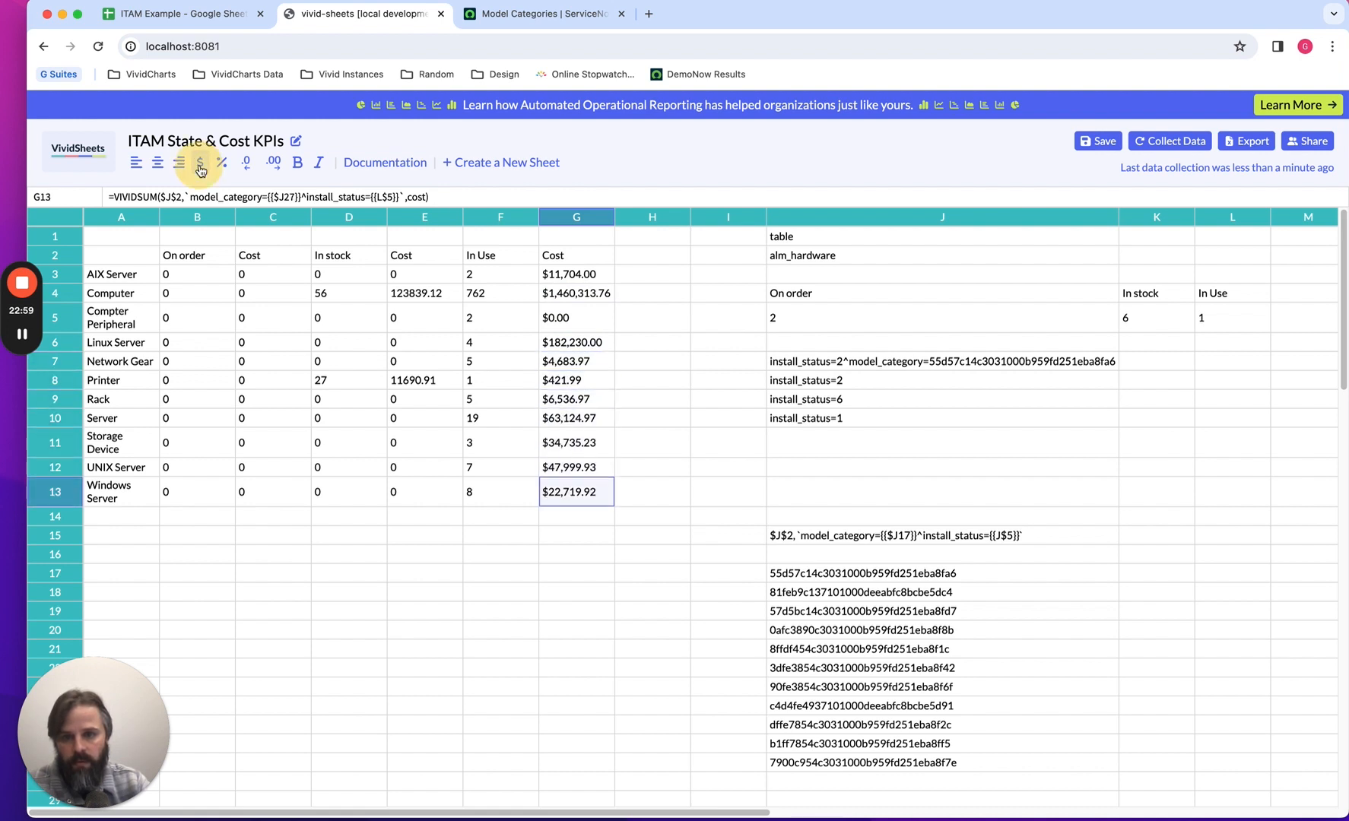
Format the In stock cost cells E3 through E13 as dollar currency, one cell after another.
{"action": "left_click", "coordinate": [407, 277]}
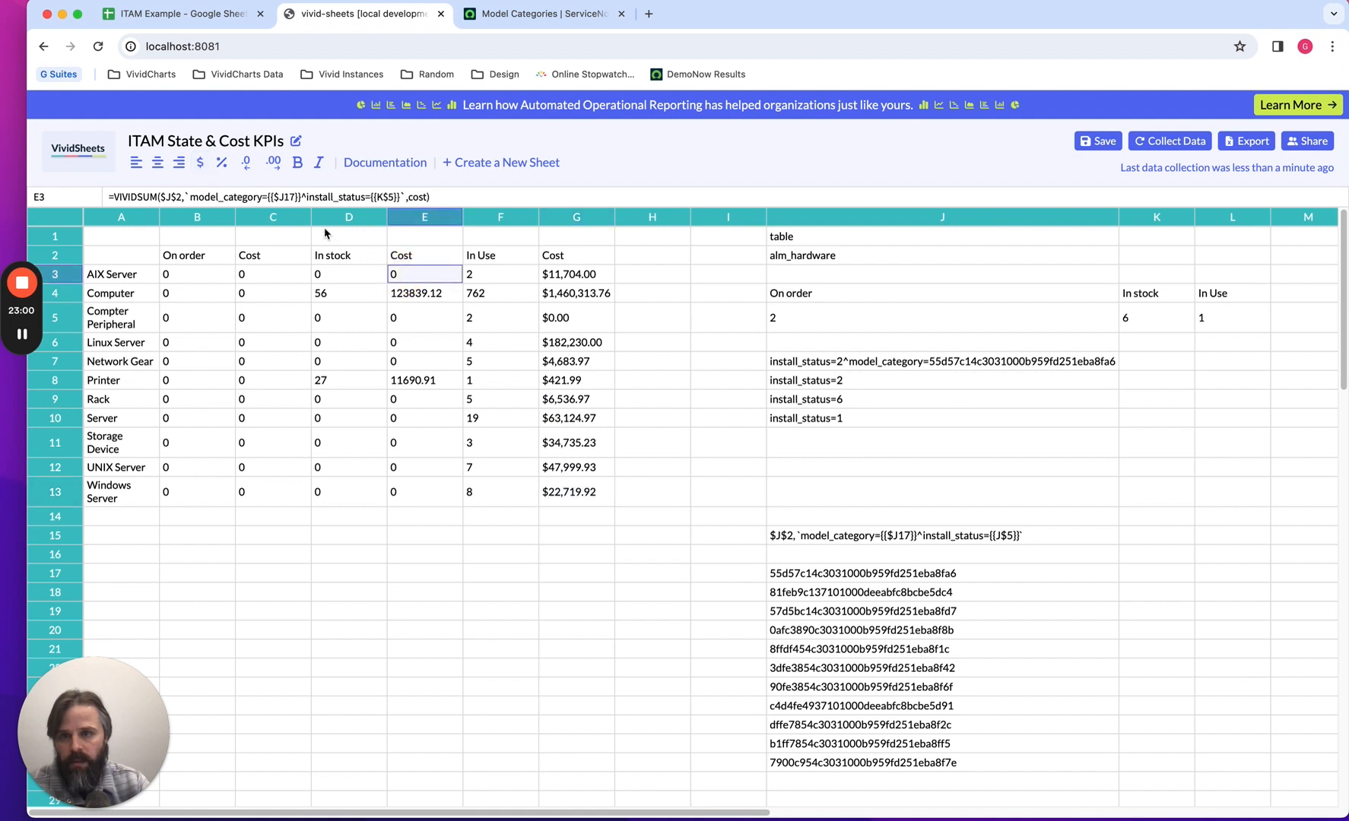
{"action": "left_click", "coordinate": [200, 165]}
{"action": "key", "text": "Down"}
{"action": "left_click", "coordinate": [200, 165]}
{"action": "key", "text": "Down"}
{"action": "left_click", "coordinate": [200, 164]}
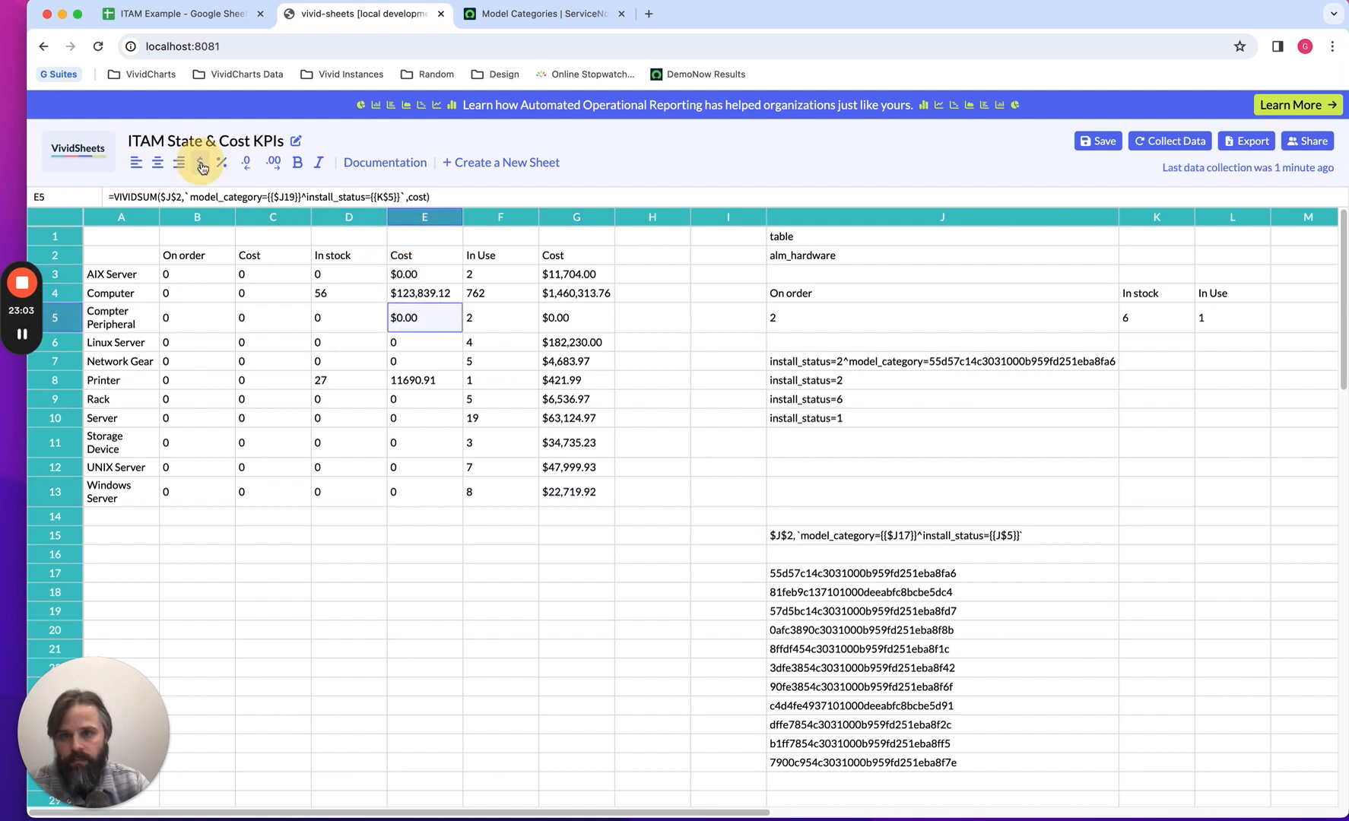
{"action": "key", "text": "Down"}
{"action": "left_click", "coordinate": [200, 164]}
{"action": "key", "text": "Down"}
{"action": "left_click", "coordinate": [200, 164]}
{"action": "key", "text": "Down"}
{"action": "left_click", "coordinate": [201, 164]}
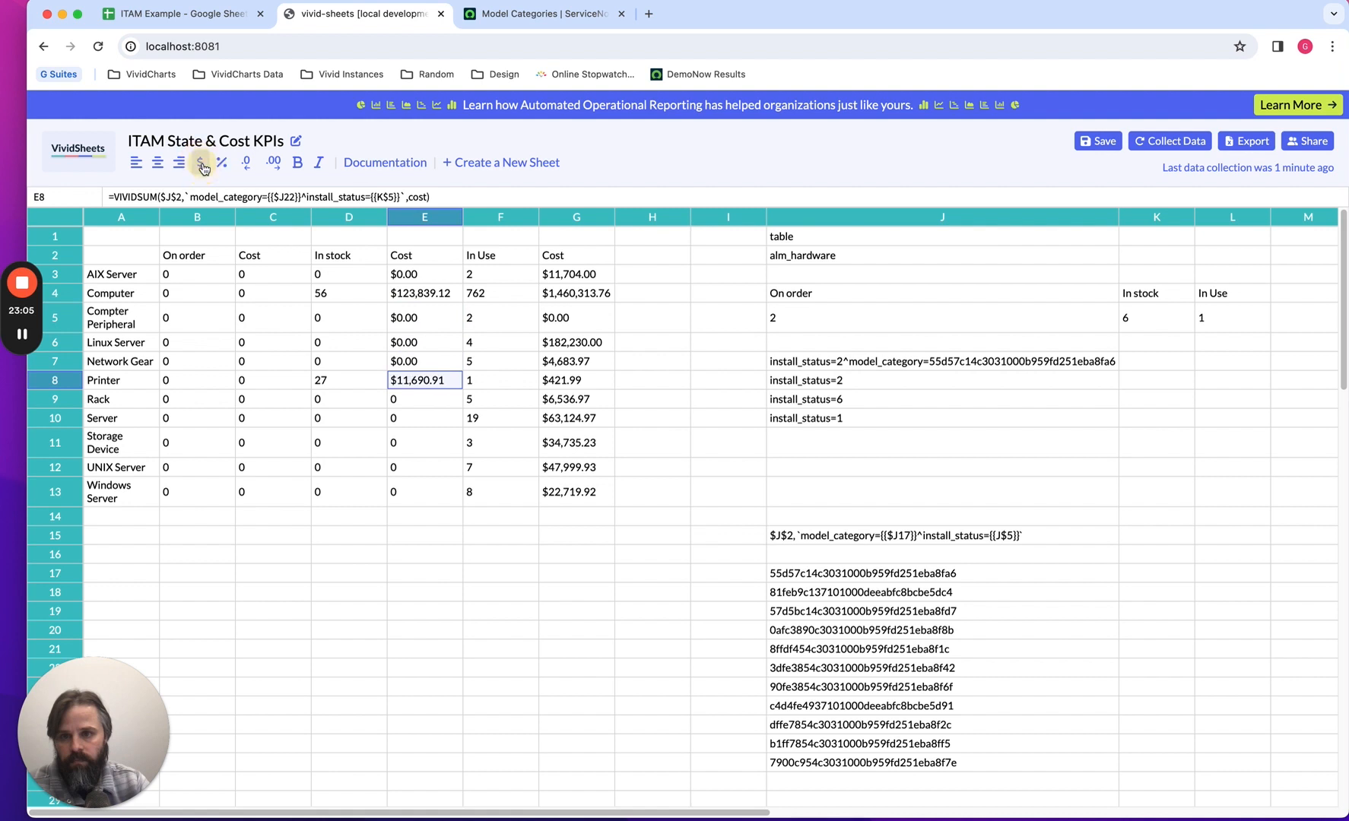
{"action": "key", "text": "Down"}
{"action": "left_click", "coordinate": [200, 164]}
{"action": "key", "text": "Down"}
{"action": "left_click", "coordinate": [200, 165]}
{"action": "key", "text": "Down"}
{"action": "left_click", "coordinate": [201, 164]}
{"action": "key", "text": "Down"}
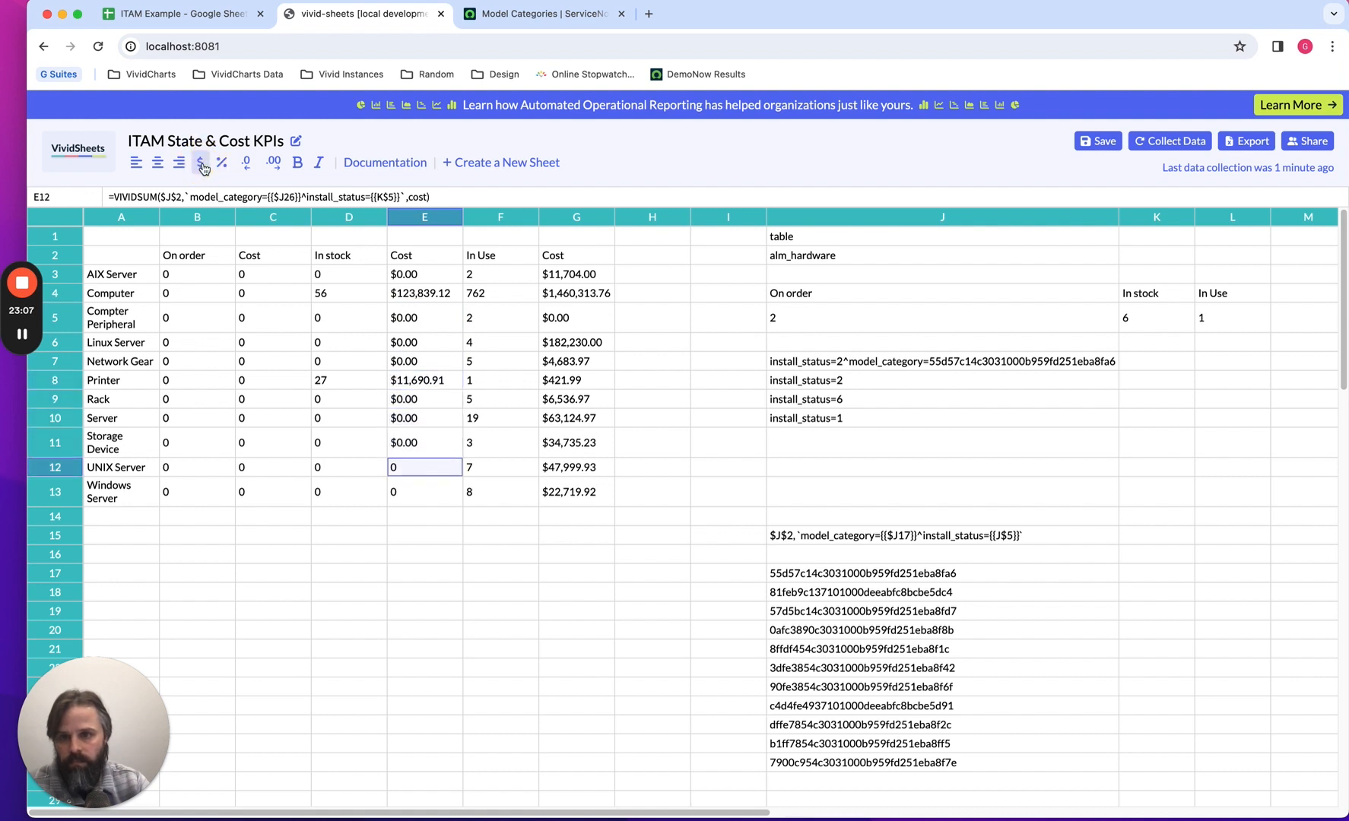
{"action": "left_click", "coordinate": [201, 165]}
{"action": "key", "text": "Down"}
{"action": "left_click", "coordinate": [201, 164]}
Format the On order cost cells C3 through C13 as dollar currency, one cell after another.
{"action": "left_click", "coordinate": [277, 274]}
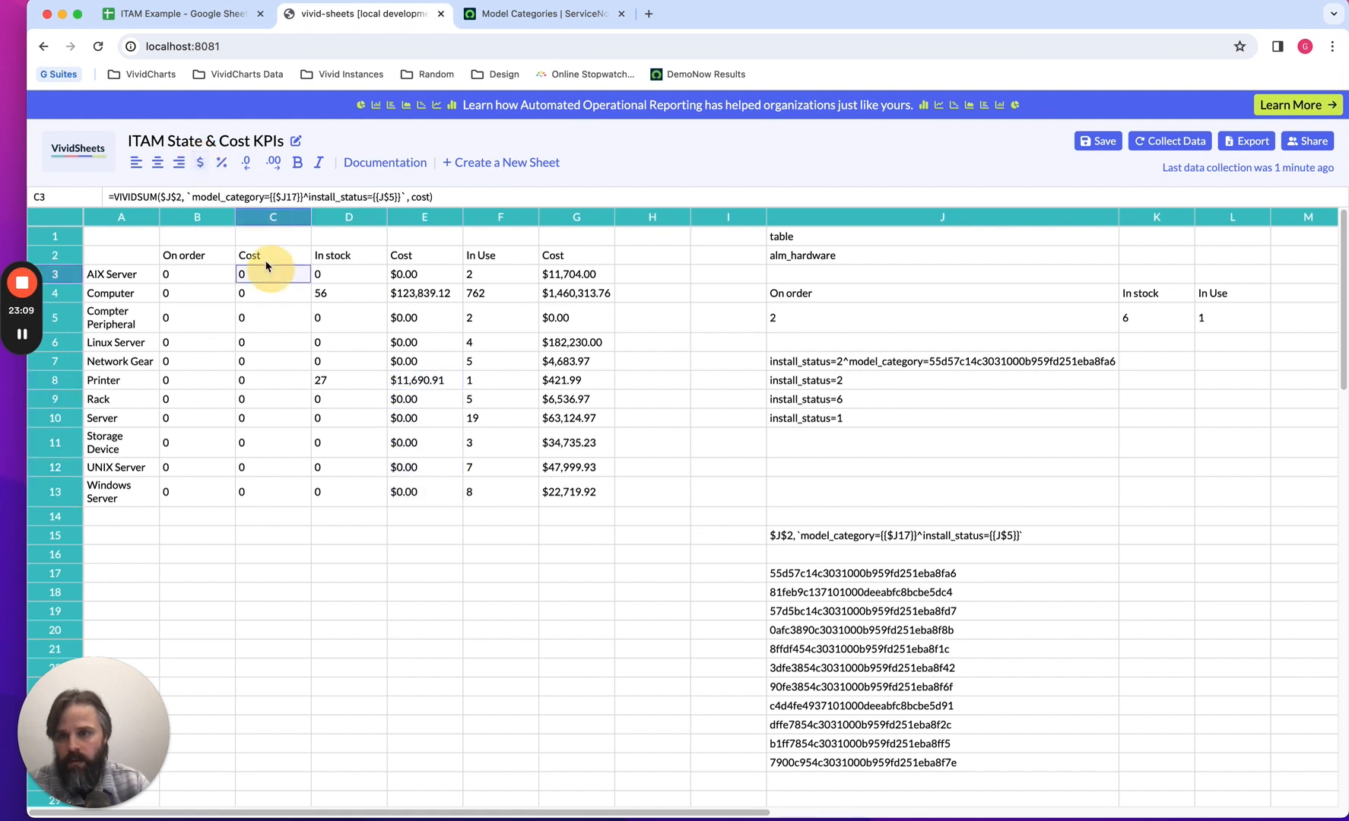
{"action": "left_click", "coordinate": [201, 164]}
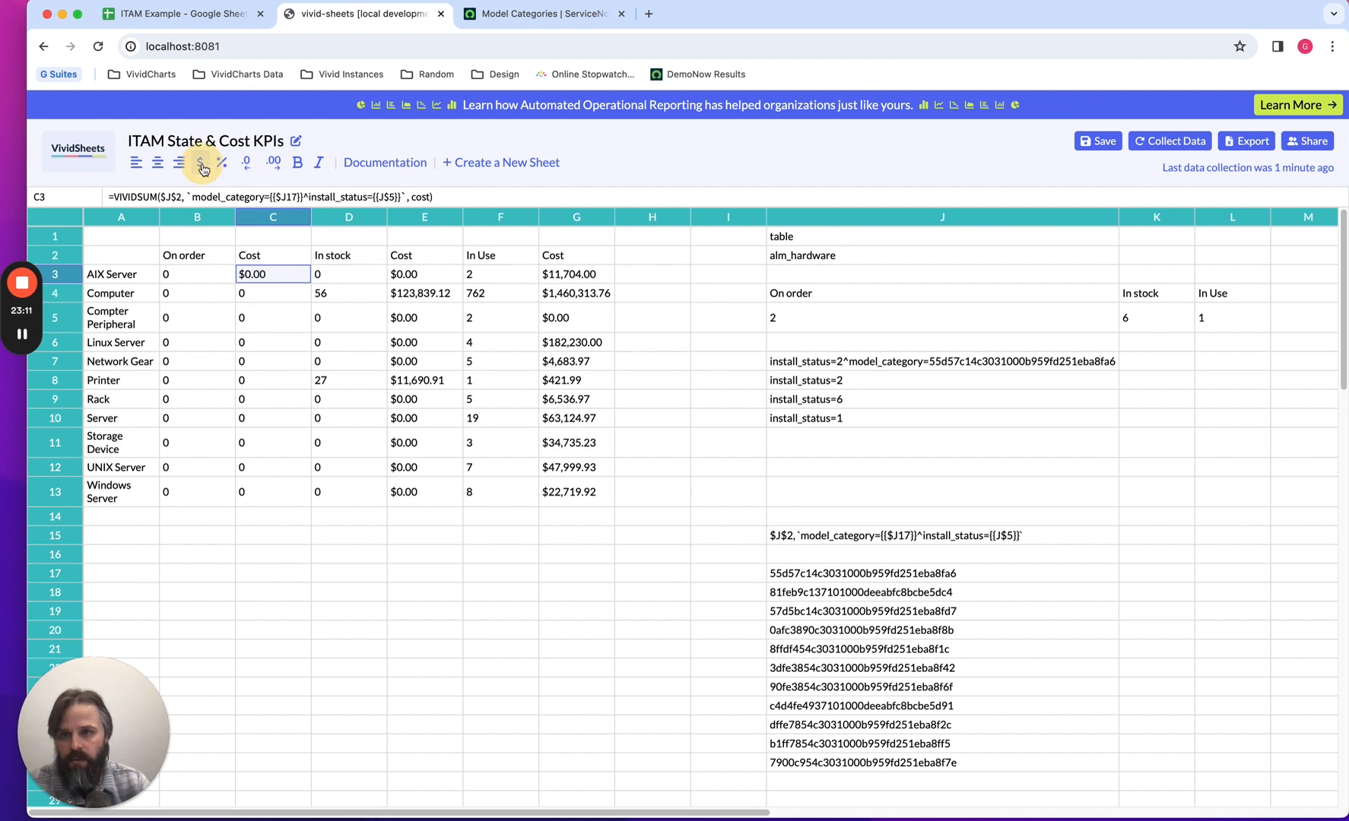
{"action": "key", "text": "Down"}
{"action": "left_click", "coordinate": [201, 164]}
{"action": "key", "text": "Down"}
{"action": "left_click", "coordinate": [201, 164]}
{"action": "key", "text": "Down"}
{"action": "left_click", "coordinate": [201, 164]}
{"action": "key", "text": "Down"}
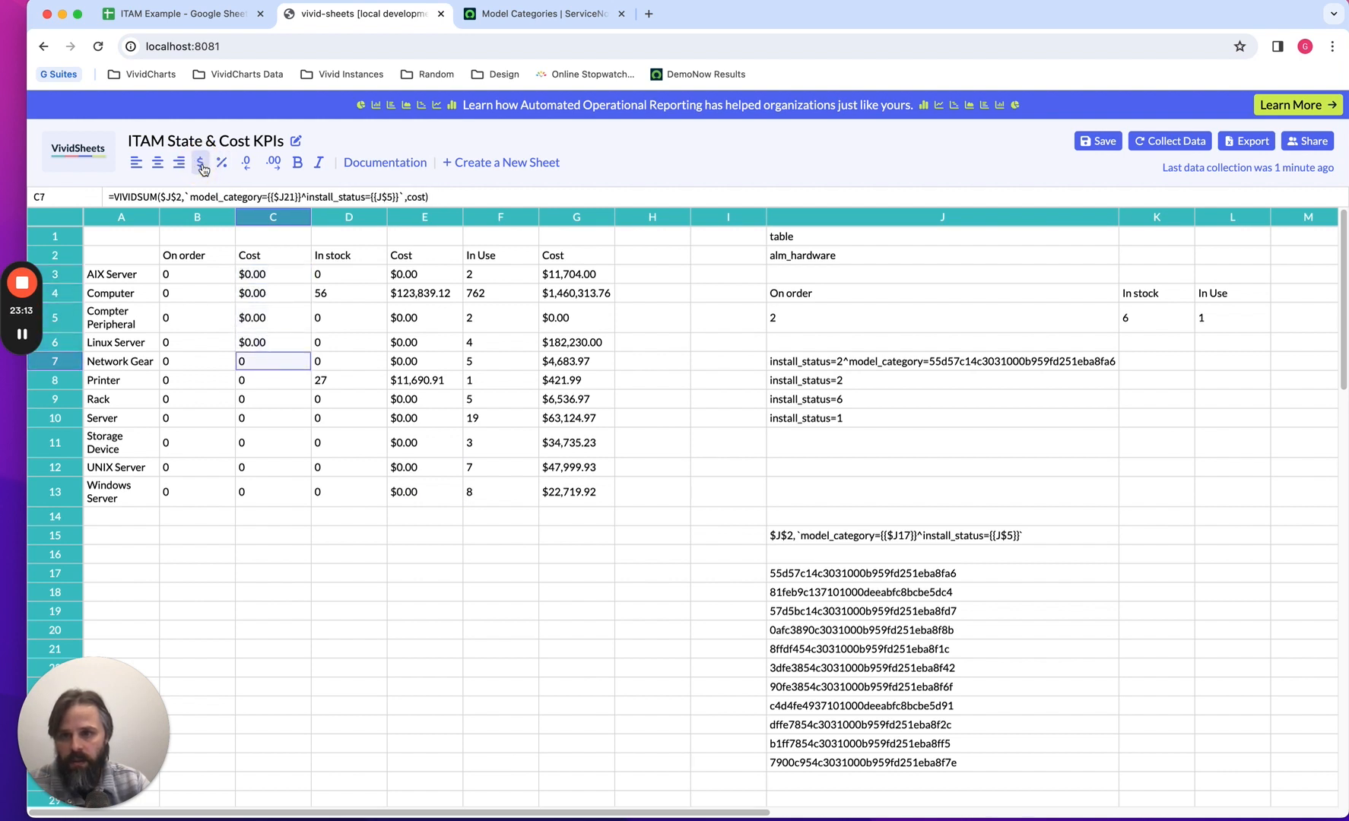
{"action": "left_click", "coordinate": [201, 164]}
{"action": "key", "text": "Down"}
{"action": "left_click", "coordinate": [201, 164]}
{"action": "key", "text": "Down"}
{"action": "left_click", "coordinate": [201, 164]}
{"action": "key", "text": "Down"}
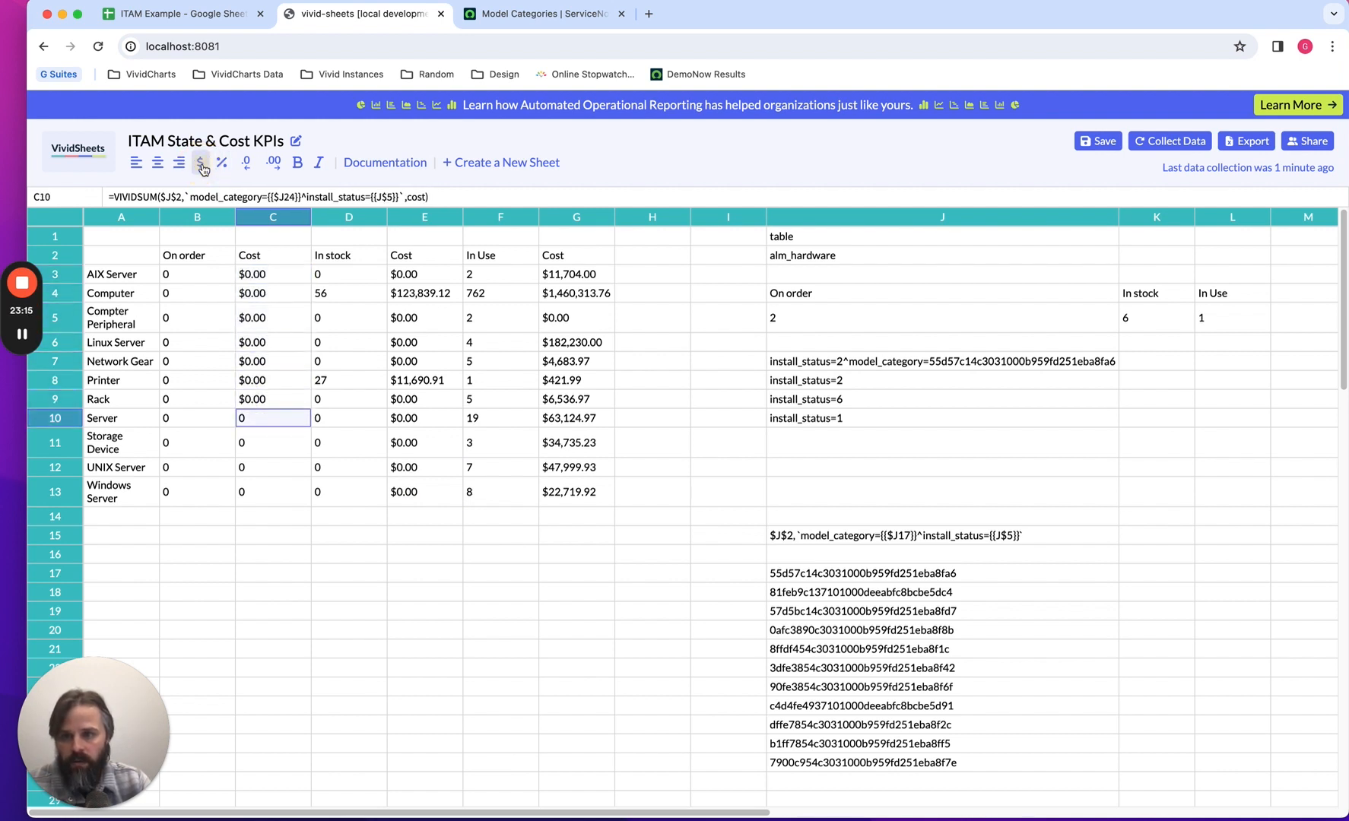
{"action": "left_click", "coordinate": [201, 165]}
{"action": "key", "text": "Down"}
{"action": "left_click", "coordinate": [200, 164]}
{"action": "key", "text": "Down"}
{"action": "left_click", "coordinate": [200, 164]}
{"action": "key", "text": "Down"}
{"action": "left_click", "coordinate": [201, 165]}
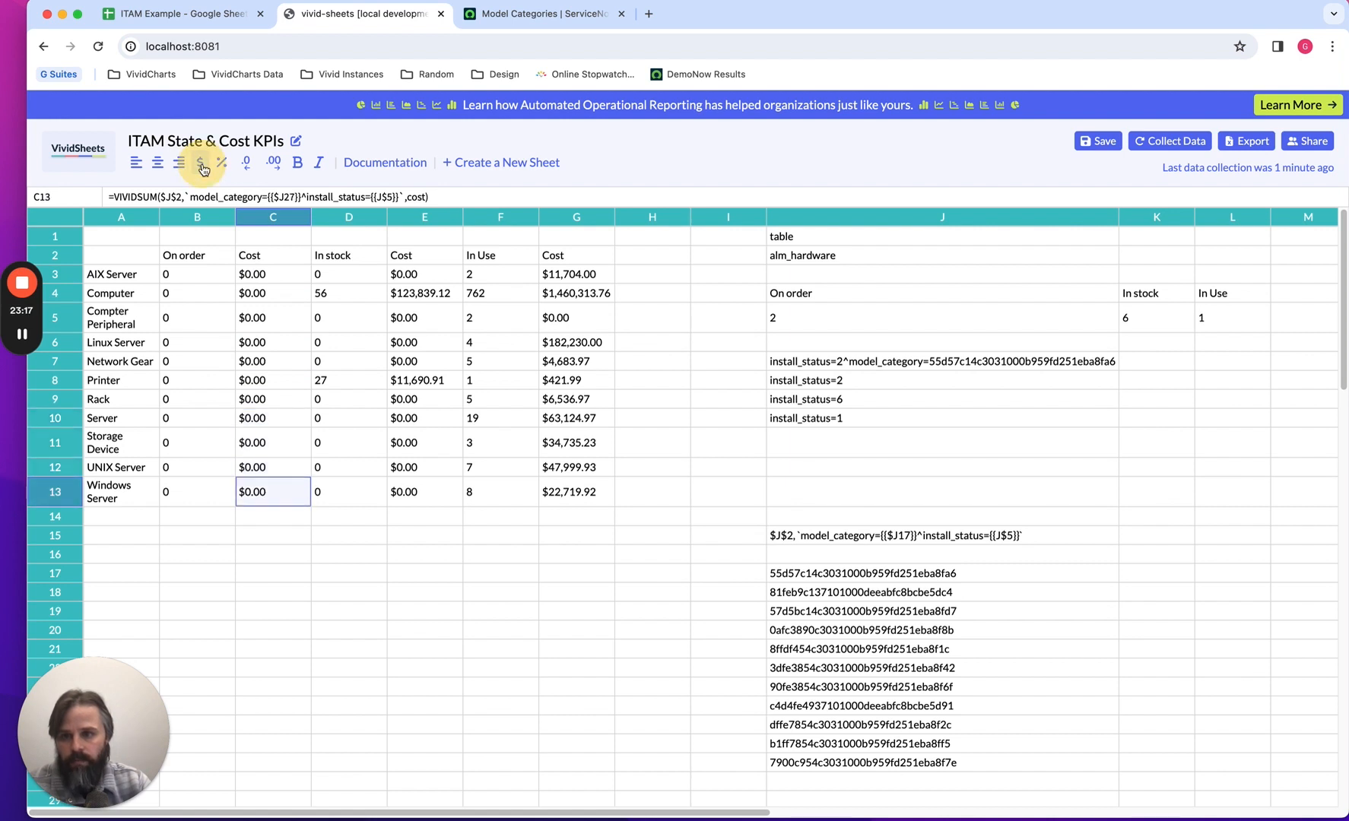
{"action": "left_click", "coordinate": [476, 591]}
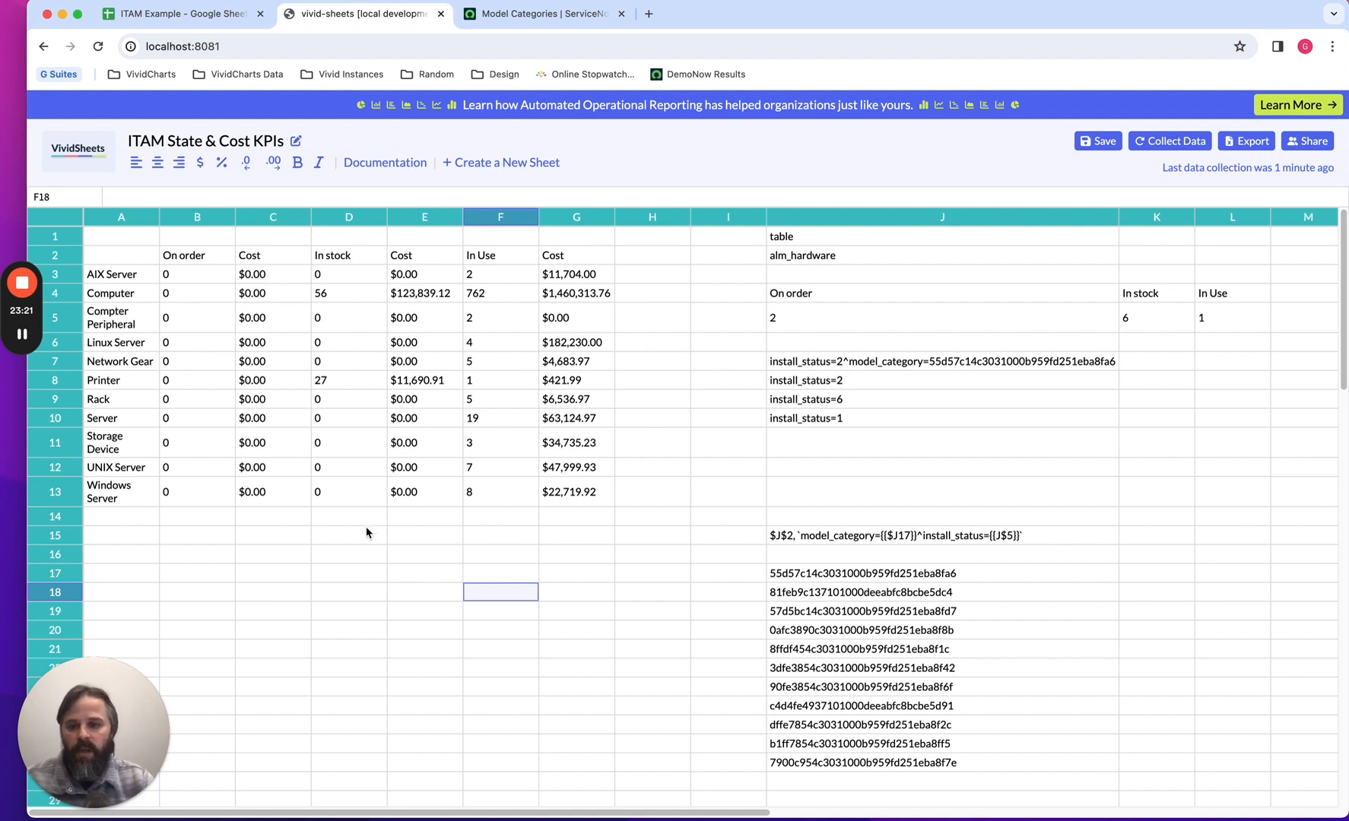
Label cell A15 as Total, below the model category list.
{"action": "left_click", "coordinate": [140, 536]}
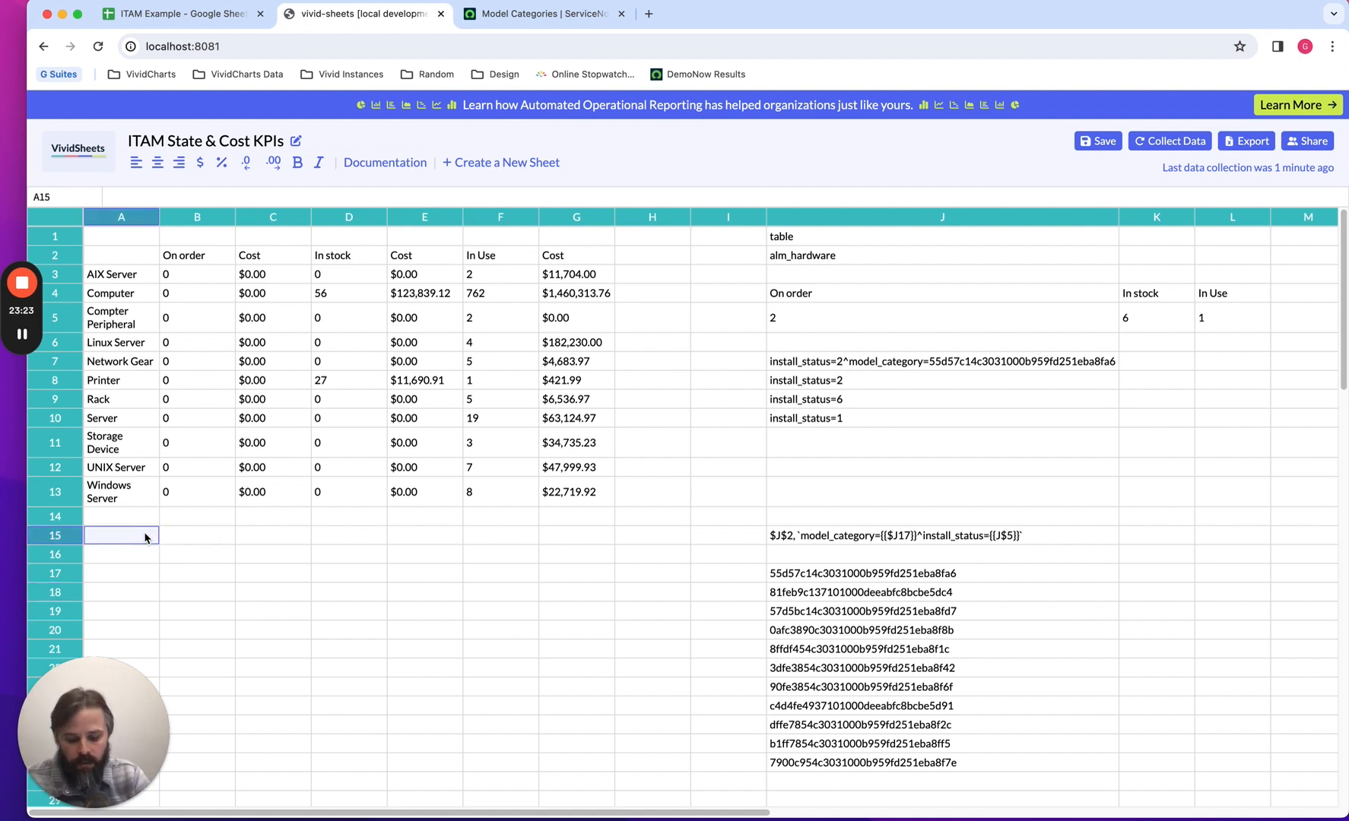
{"action": "type", "text": "Total"}
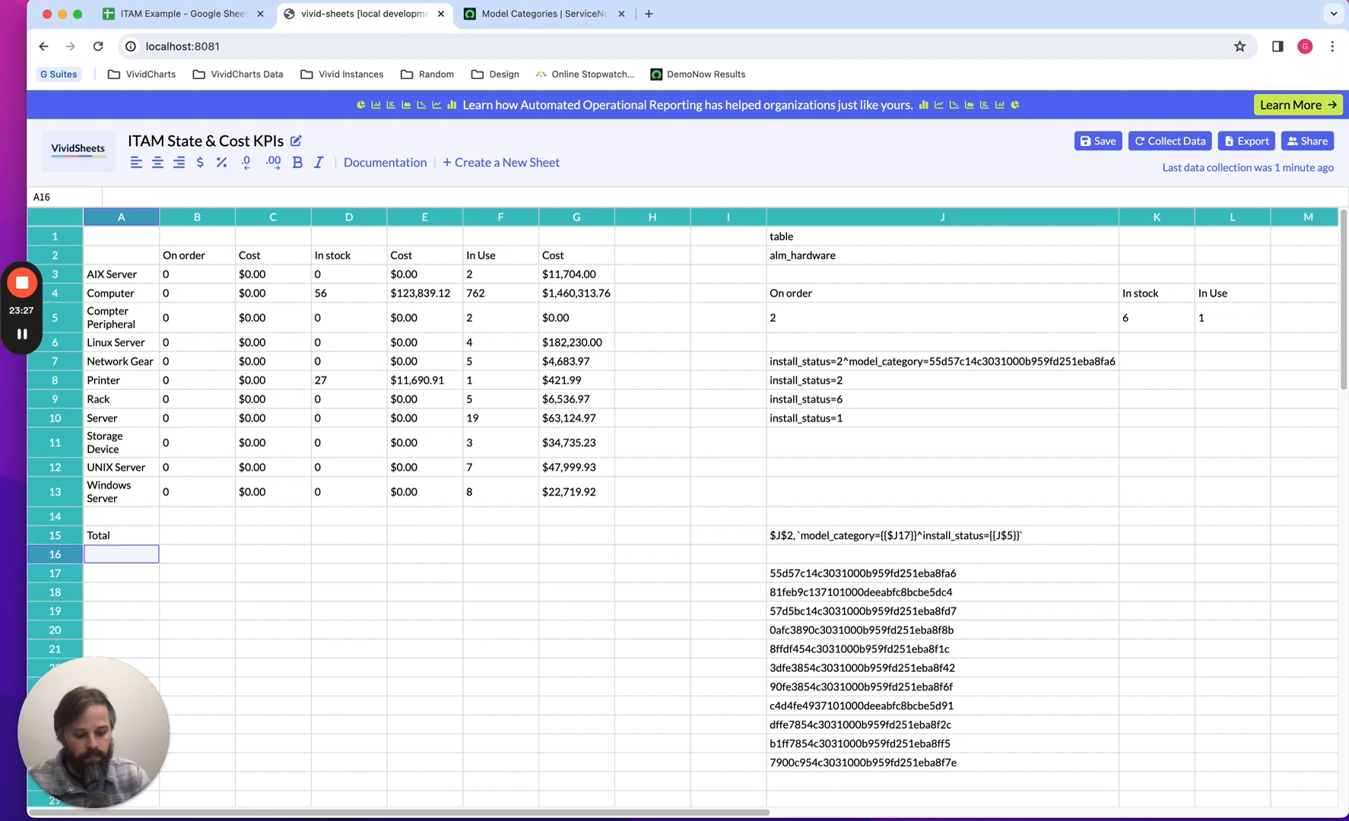
{"action": "key", "text": "Tab"}
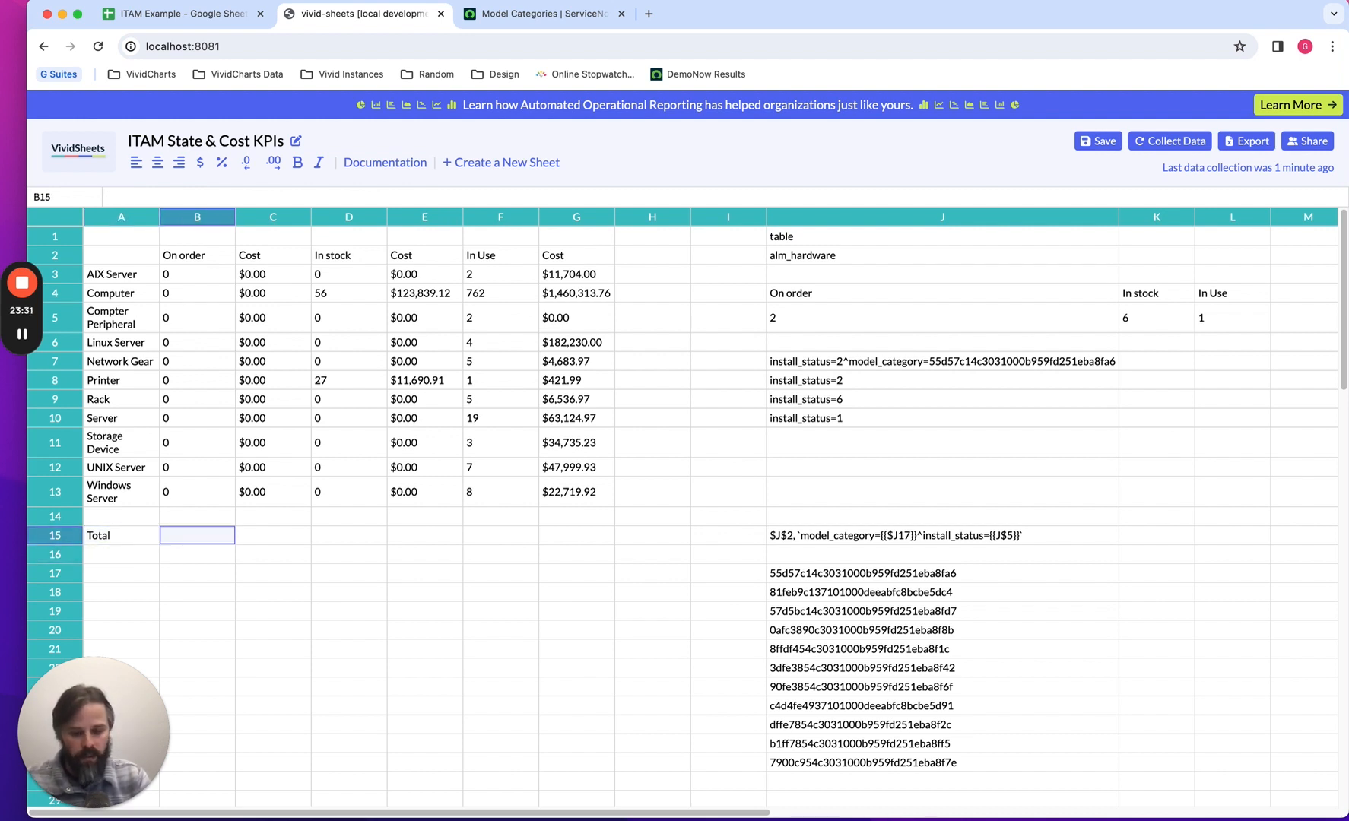
{"action": "type", "text": "="}
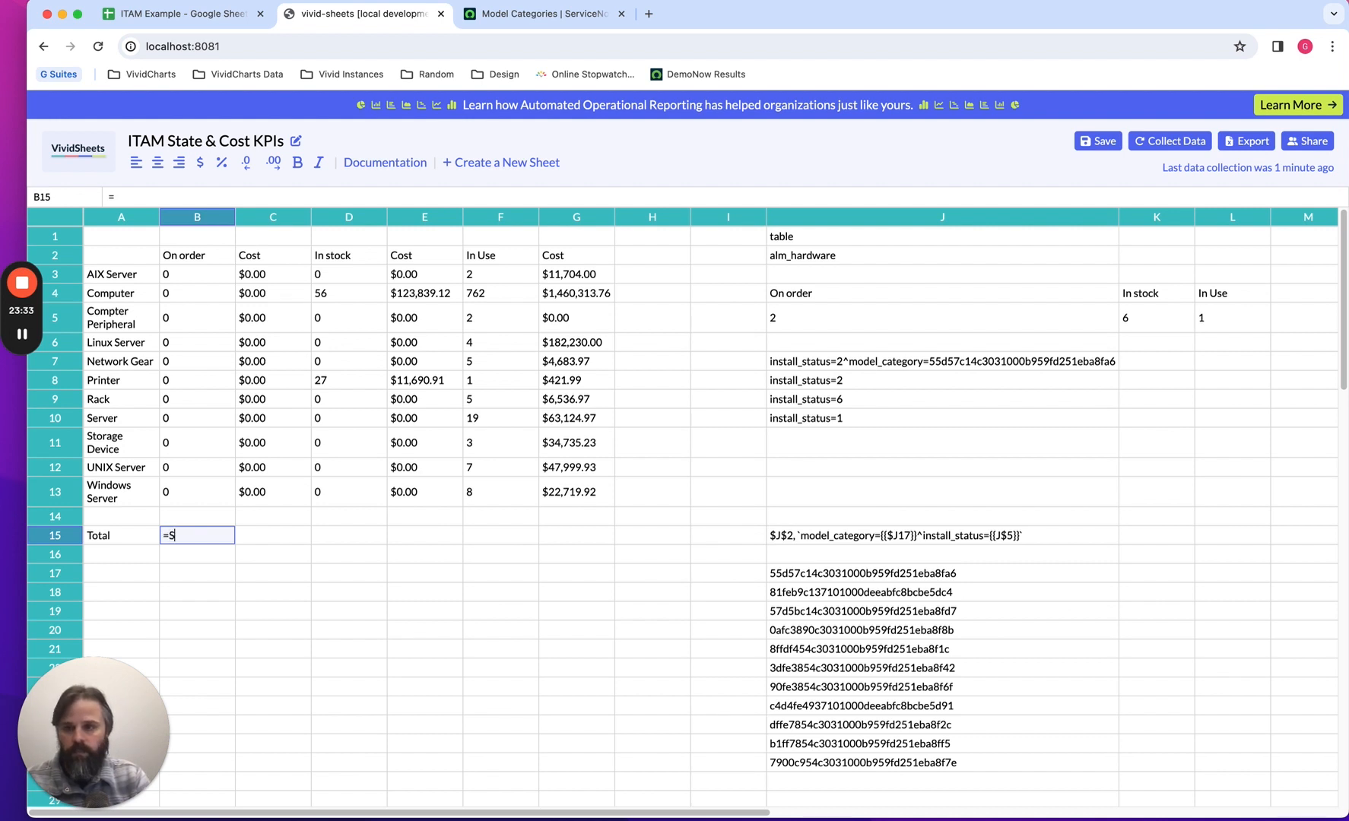
{"action": "type", "text": "SUM"}
{"action": "key", "text": "BackSpace"}
{"action": "key", "text": "BackSpace"}
{"action": "key", "text": "BackSpace"}
{"action": "key", "text": "BackSpace"}
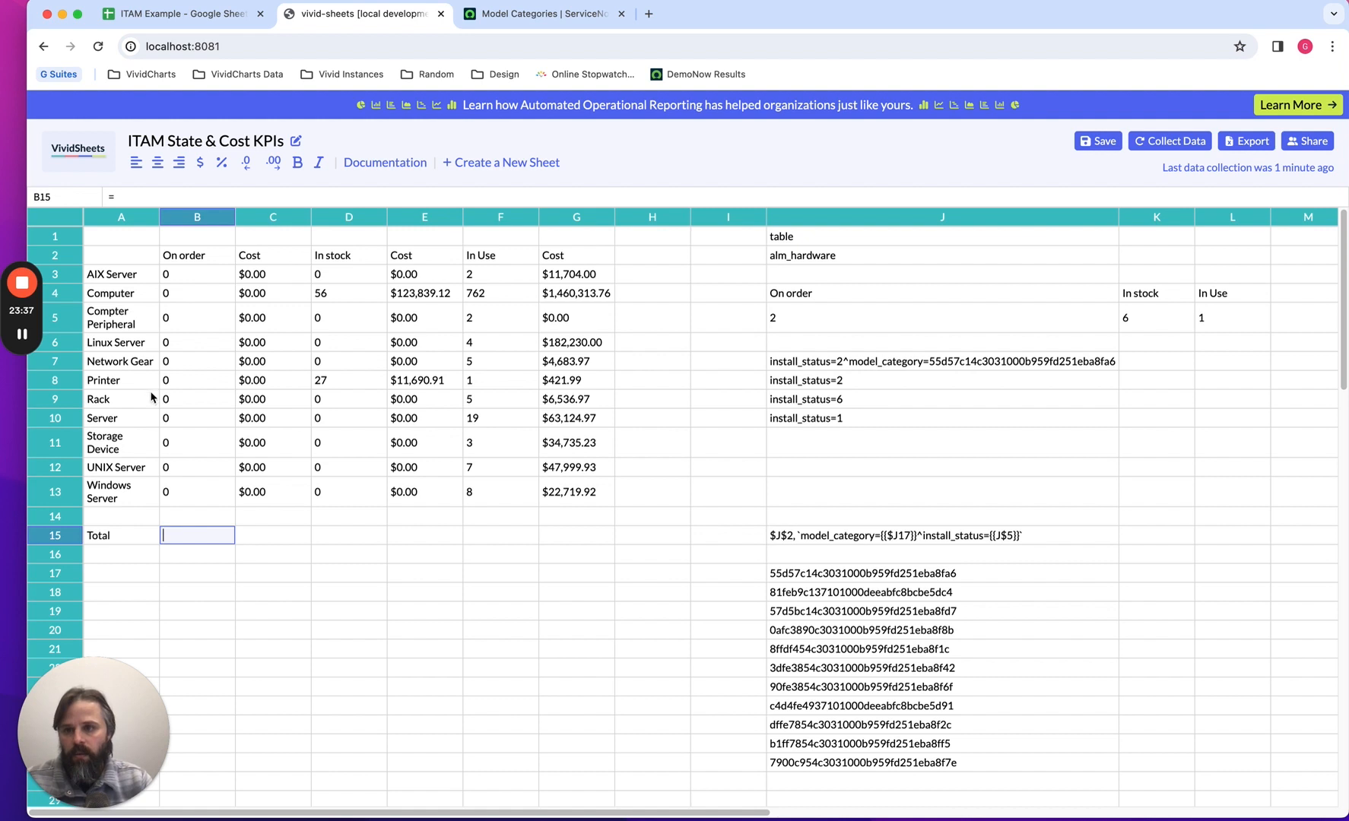
{"action": "type", "text": "="}
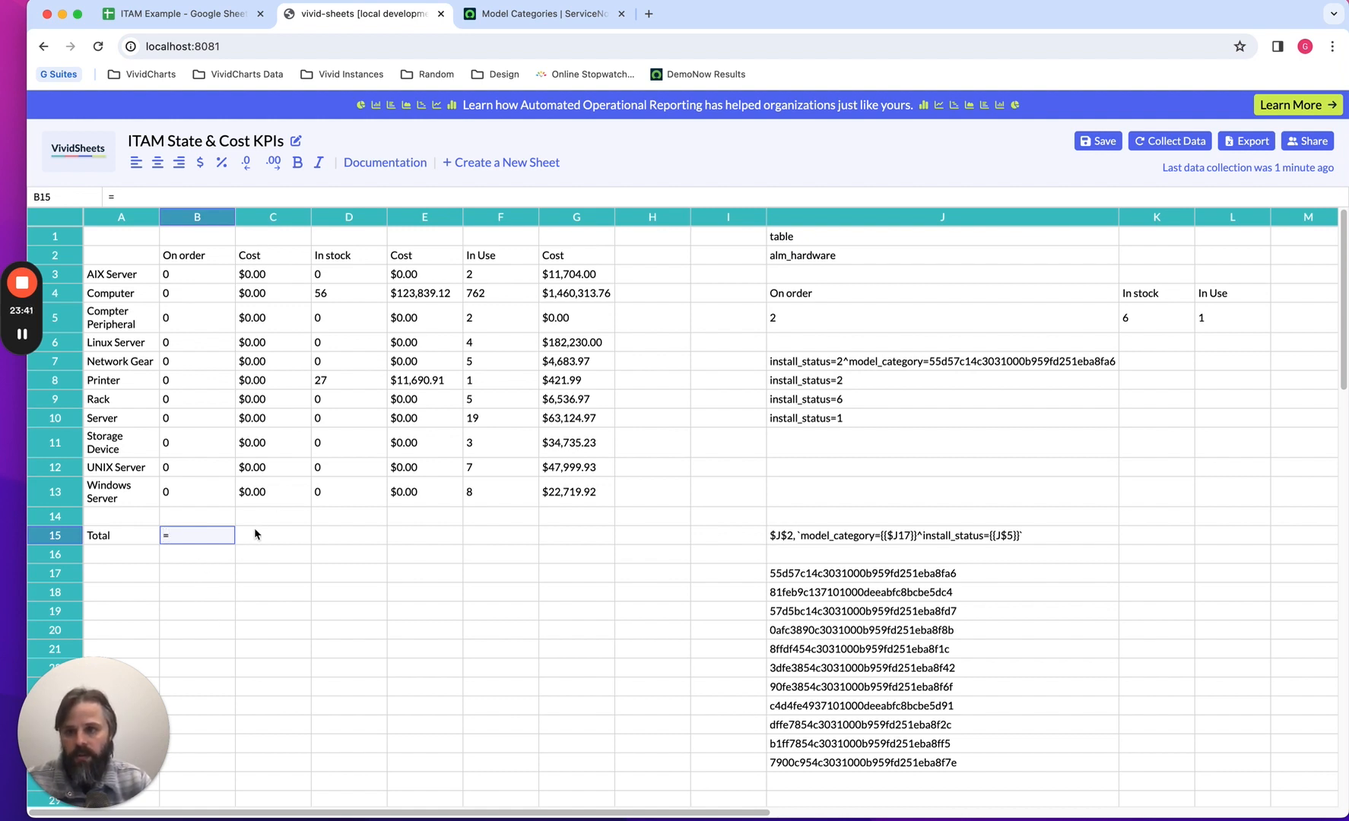
{"action": "key", "text": "BackSpace"}
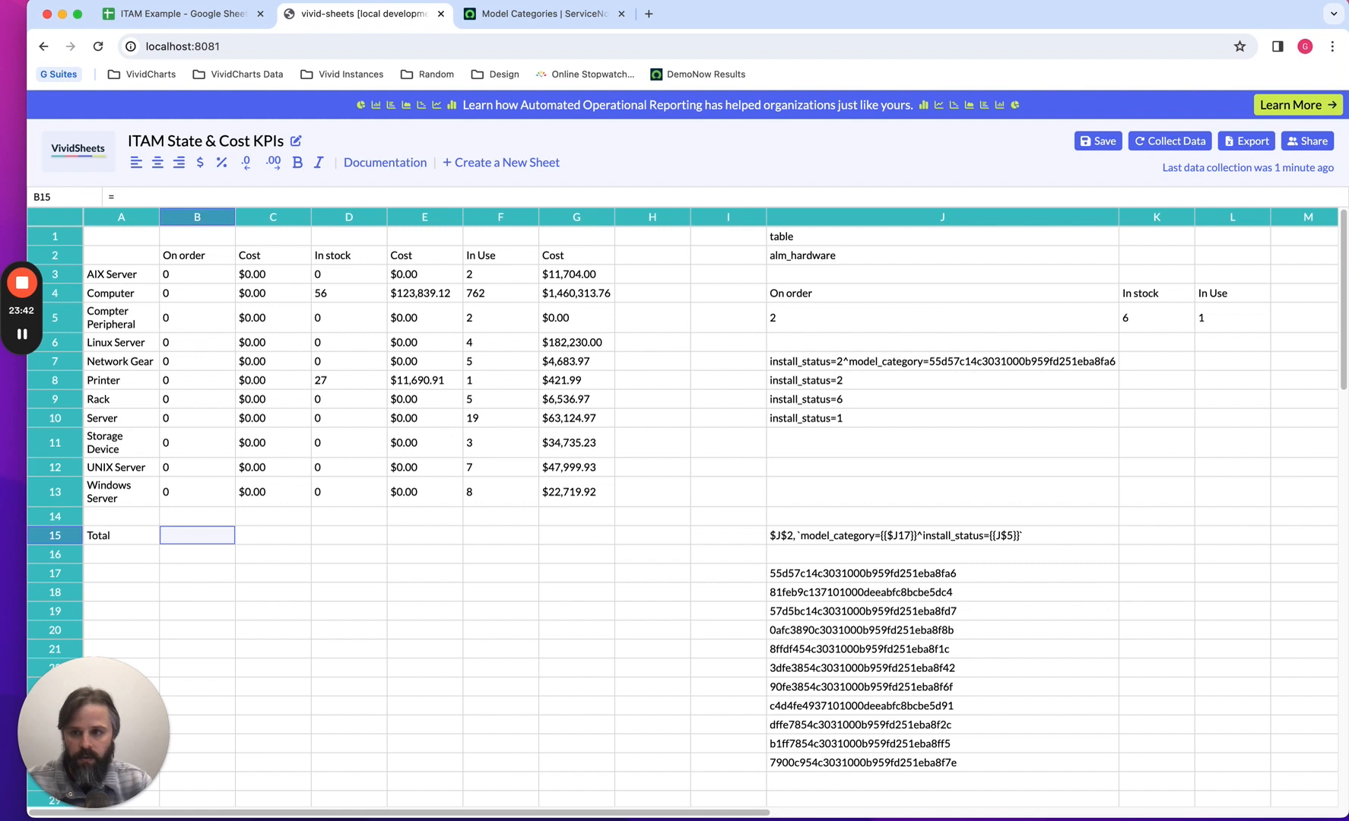
Enter the On order total in B15 as =SUM(B3, B4, B5, B6, B7, B8, B9, B10, B11, B12, B13).
{"action": "left_click", "coordinate": [215, 200]}
{"action": "key", "text": "BackSpace"}
{"action": "type", "text": "="}
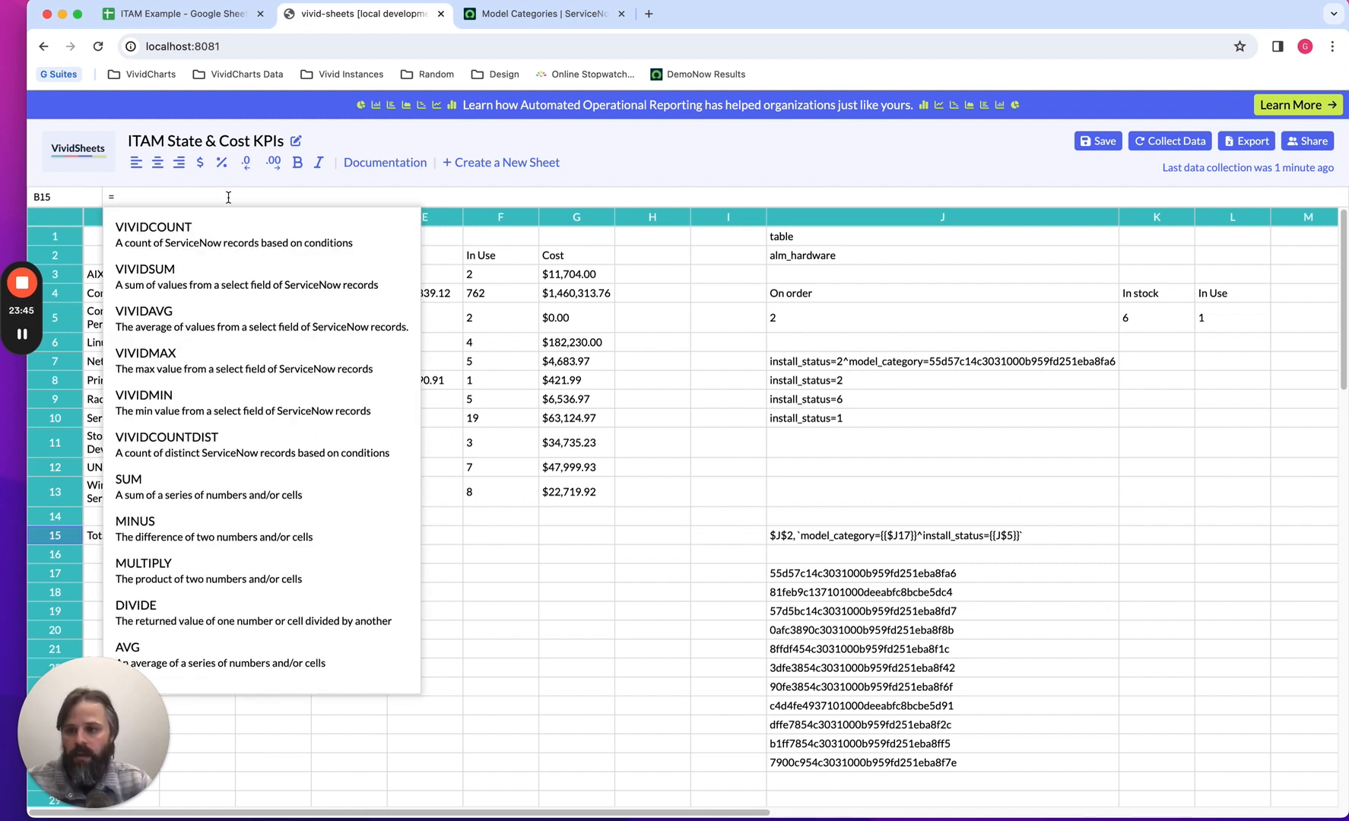
{"action": "left_click_drag", "start_coordinate": [122, 692], "coordinate": [169, 675]}
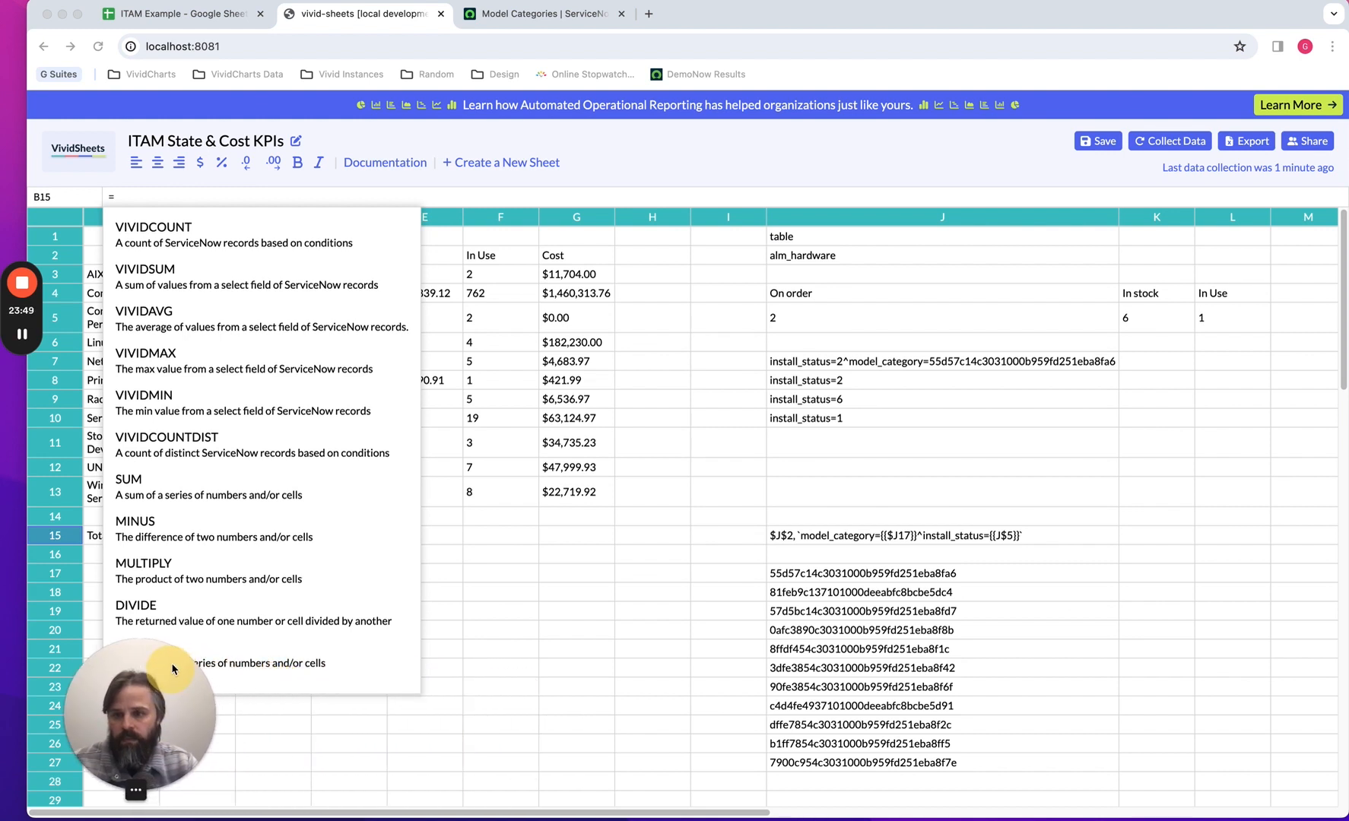
{"action": "left_click", "coordinate": [138, 489]}
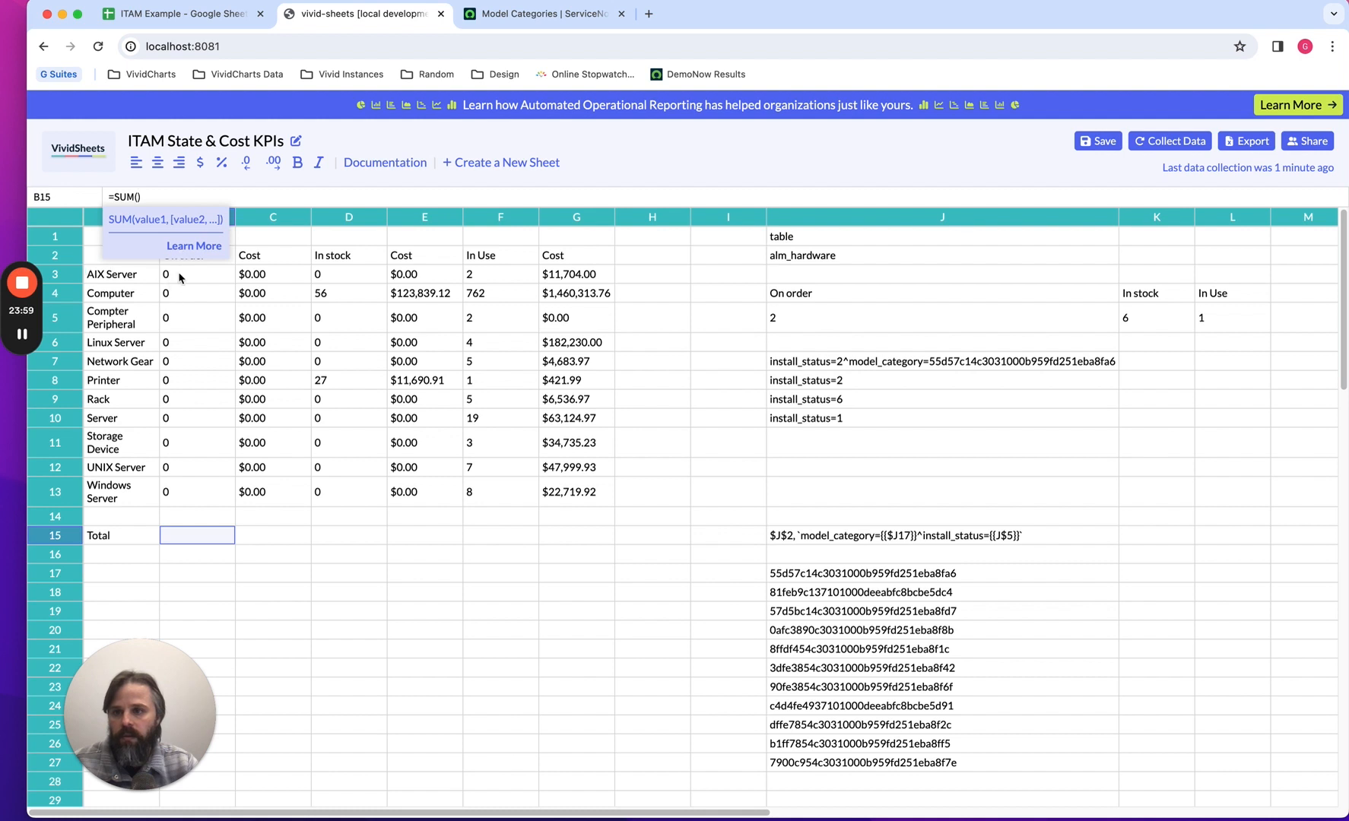
{"action": "left_click", "coordinate": [191, 536]}
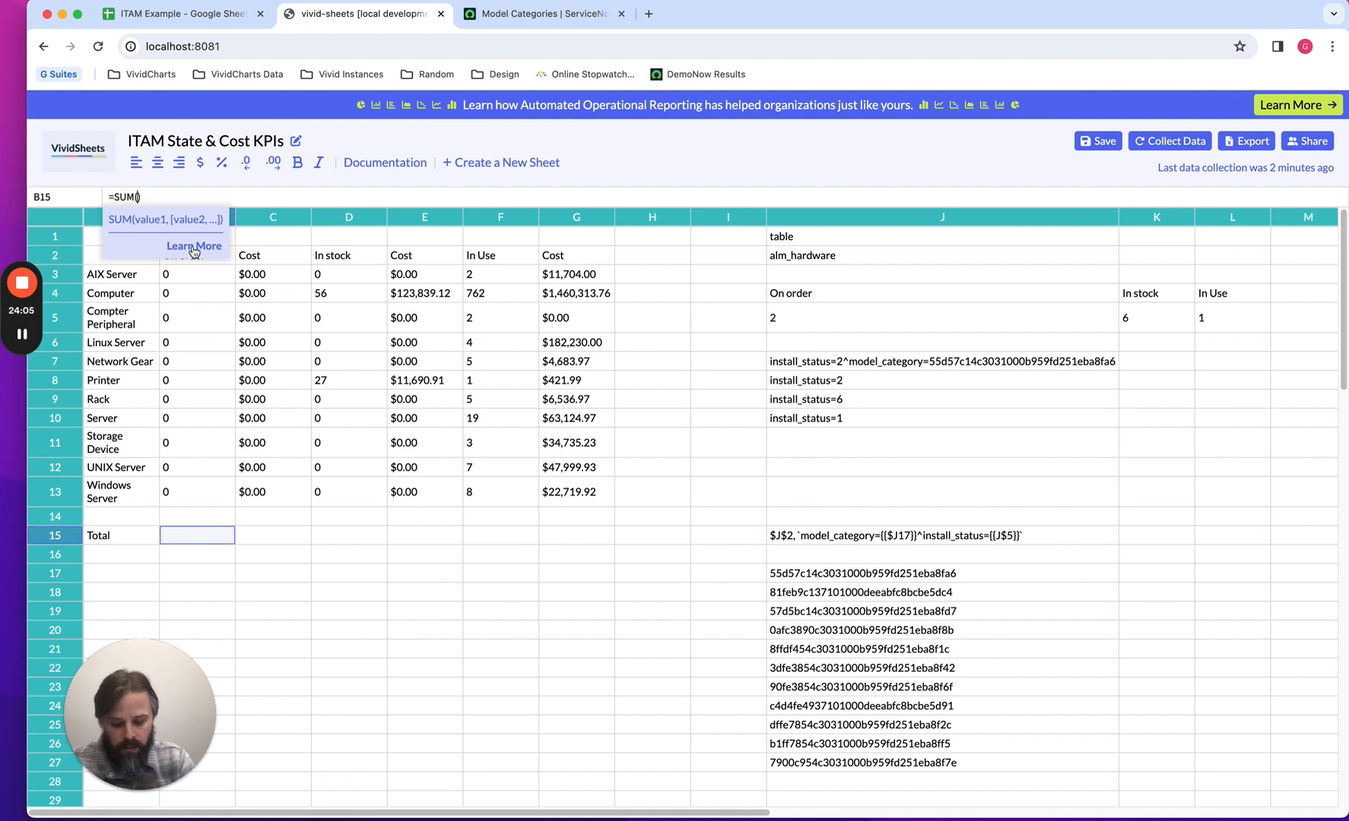
{"action": "type", "text": "=SUM(B"}
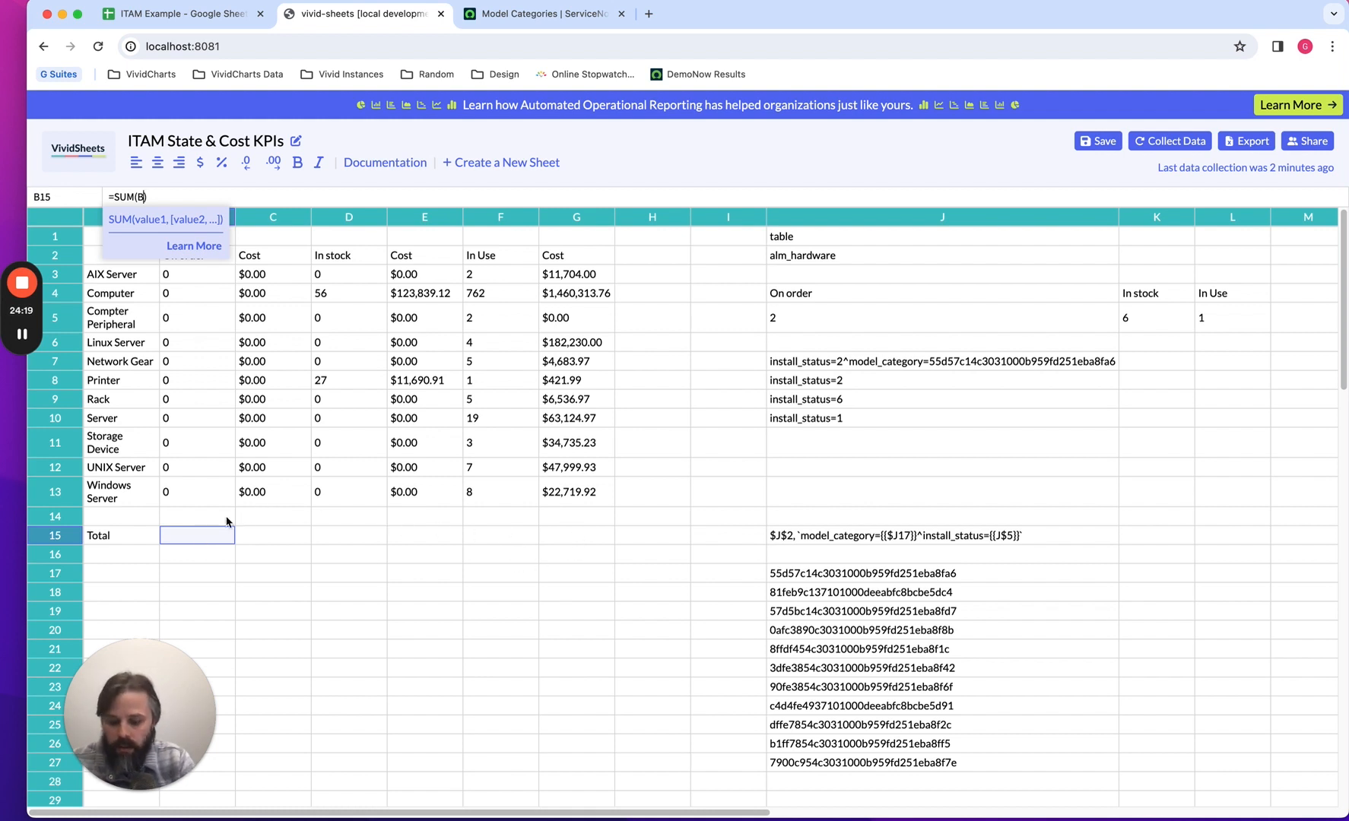
{"action": "type", "text": ", "}
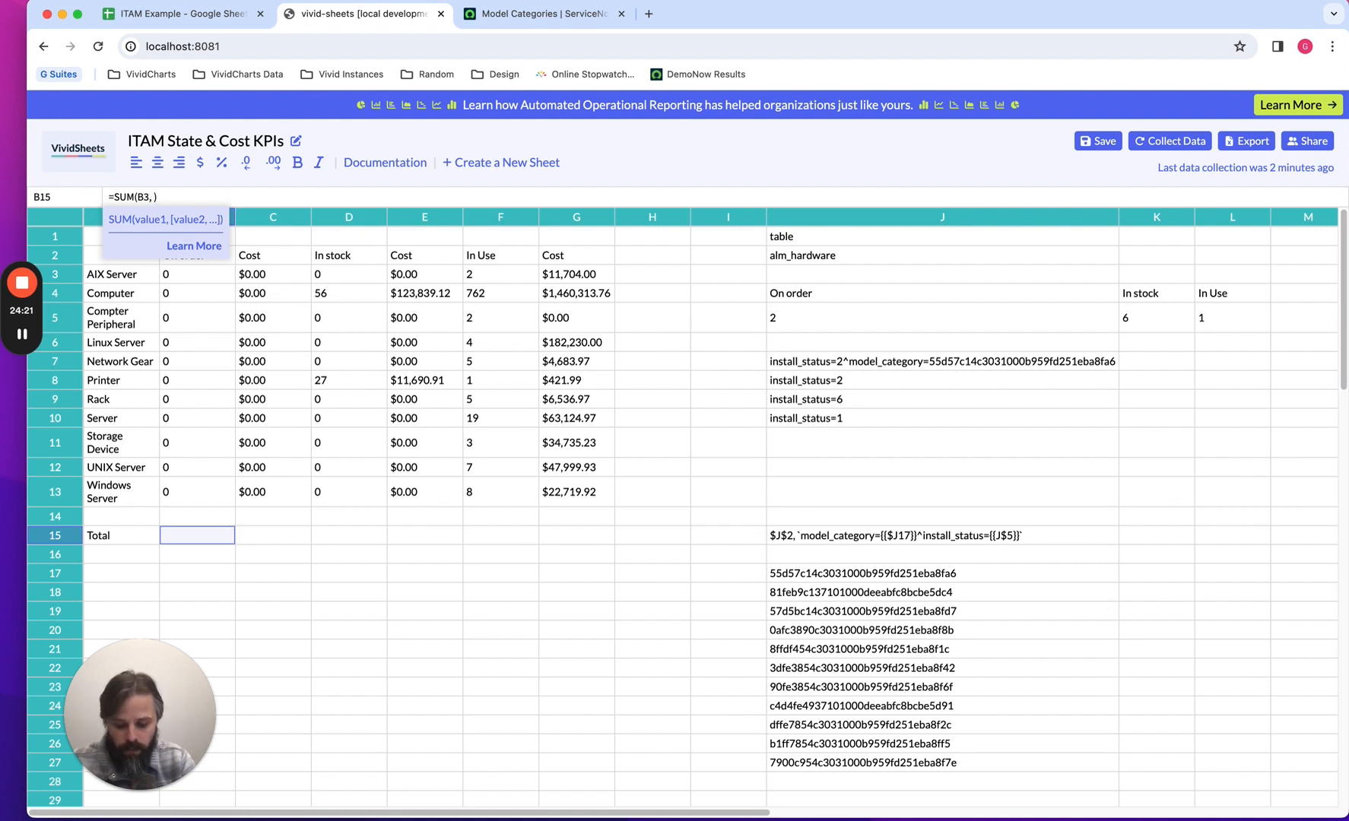
{"action": "type", "text": "B4, B"}
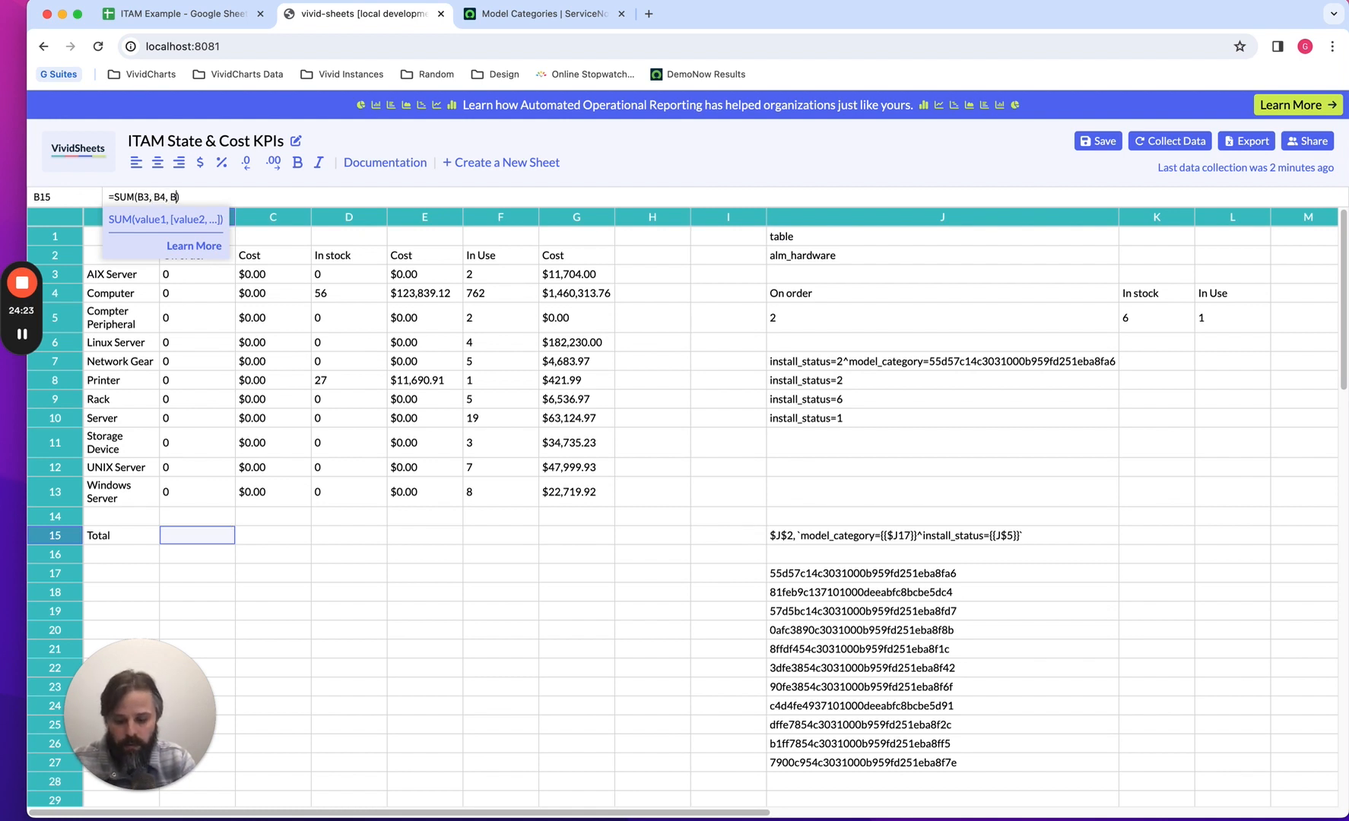
{"action": "type", "text": "5, B6, B7"}
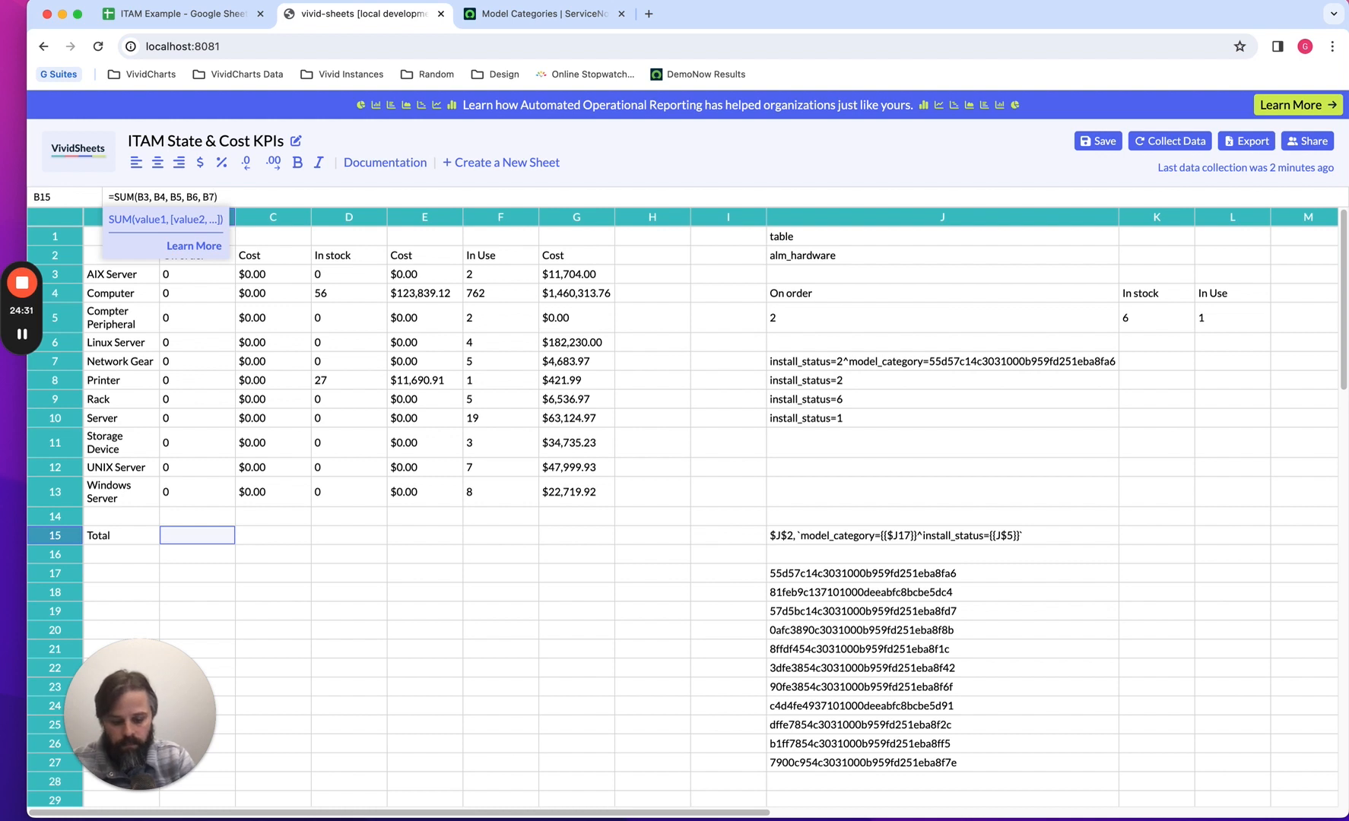
{"action": "type", "text": ", B8, B9, B10,"}
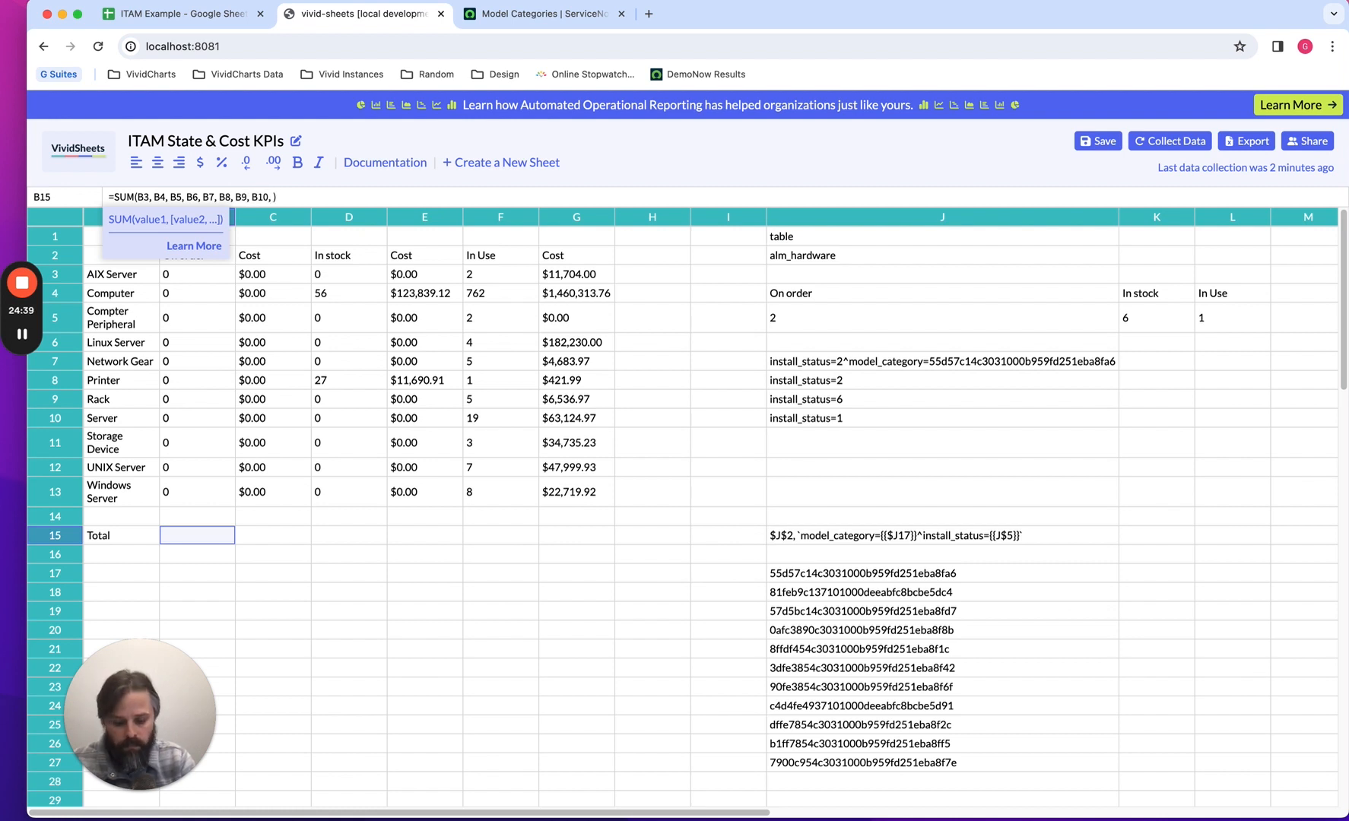
{"action": "type", "text": "B11, B"}
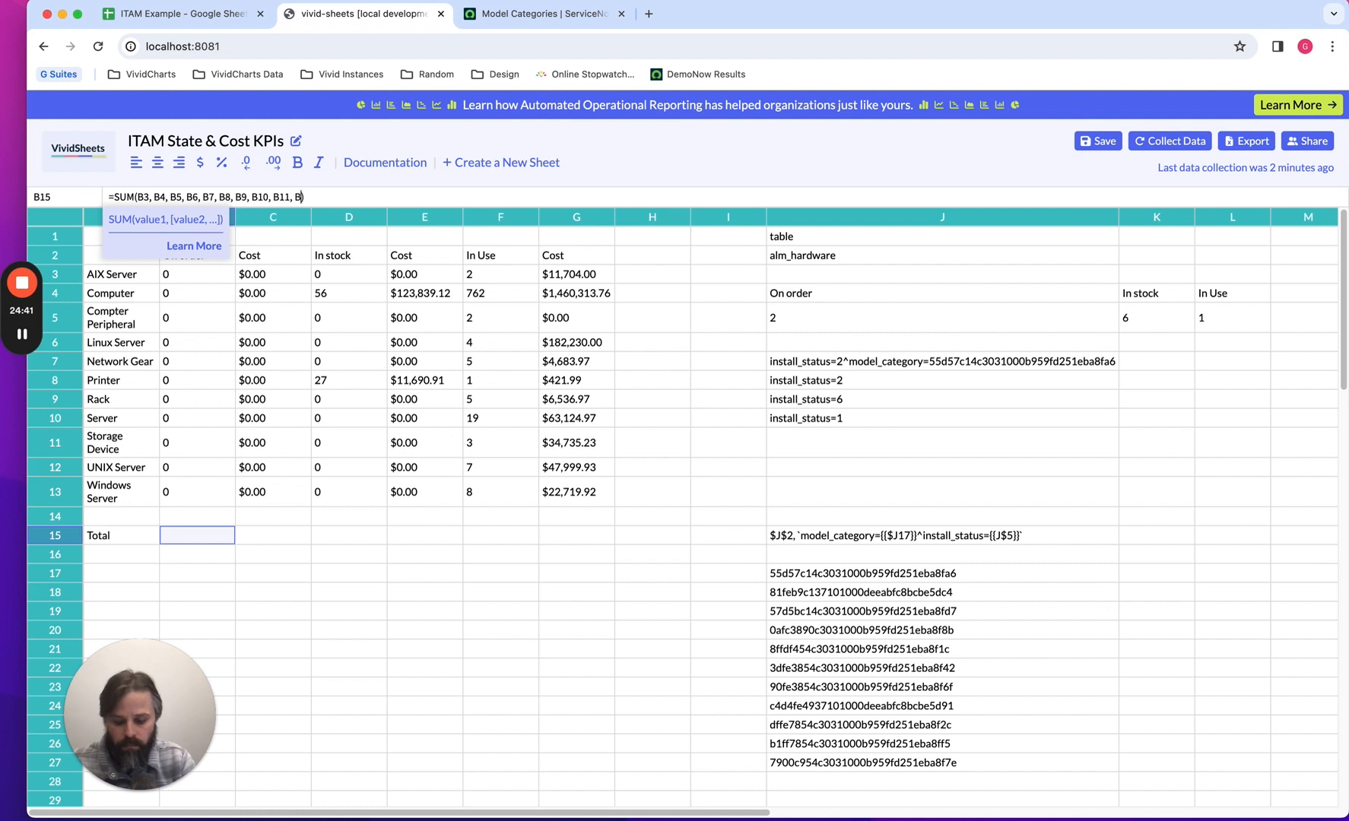
{"action": "type", "text": "12, B13"}
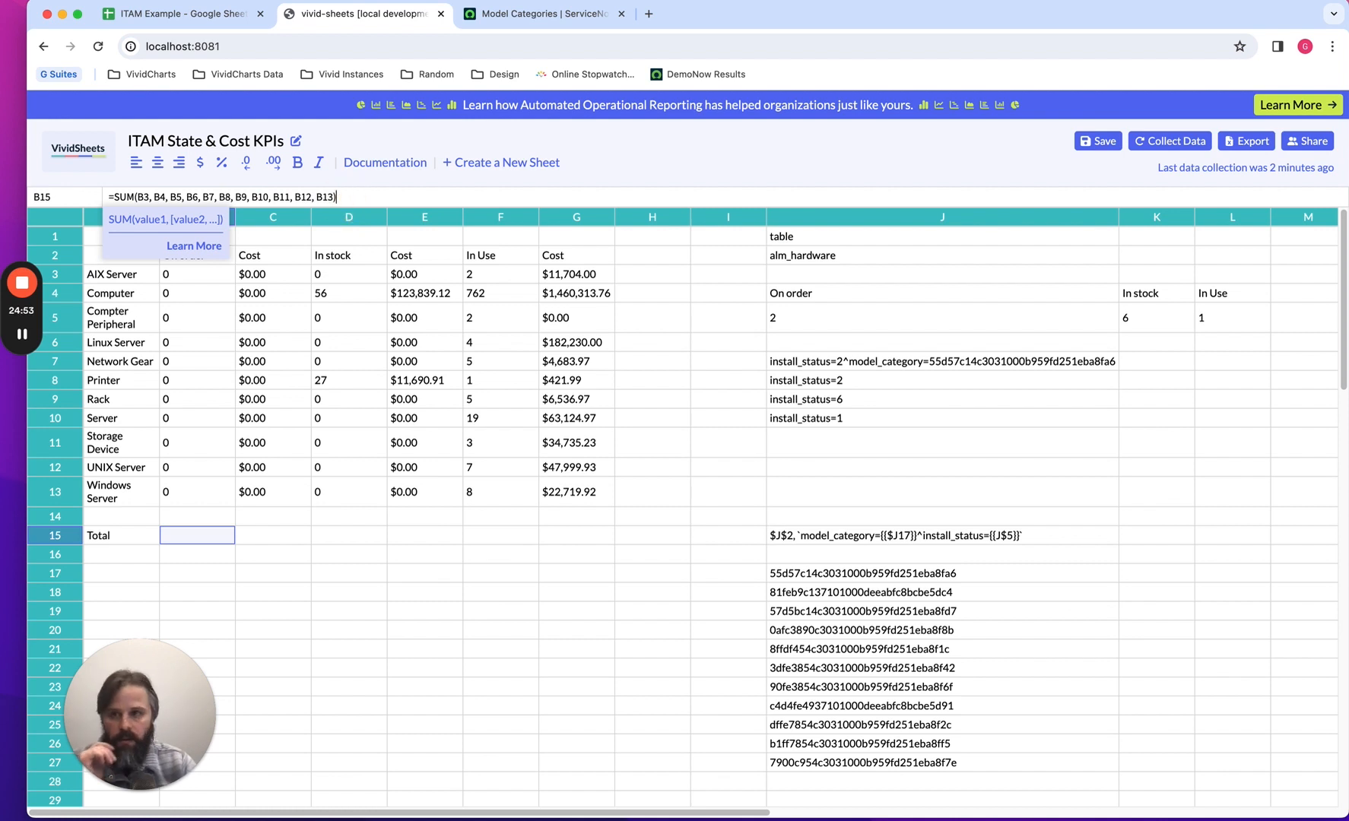
{"action": "key", "text": "Return"}
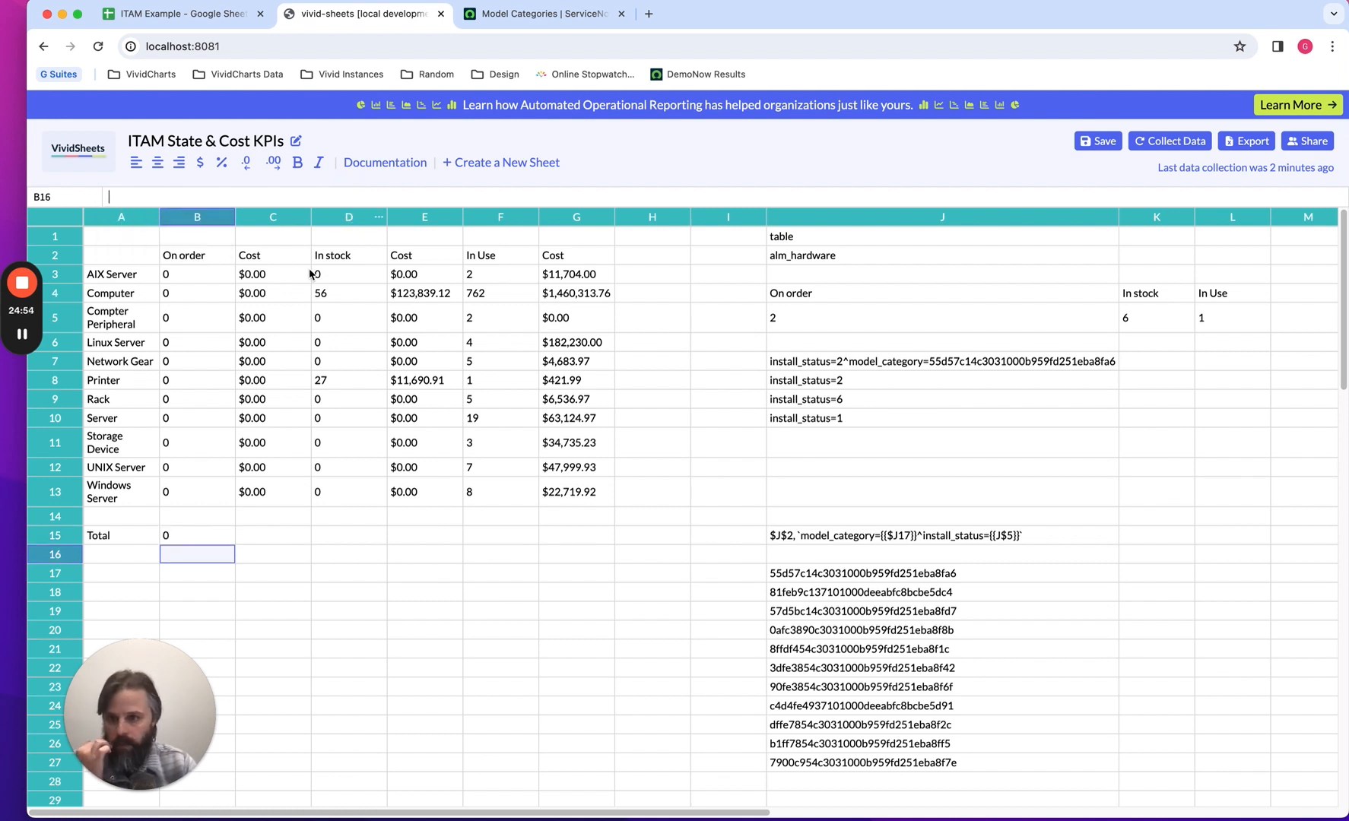
Copy the SUM formula from B15 across the Total row into C15 through G15.
{"action": "left_click", "coordinate": [205, 537]}
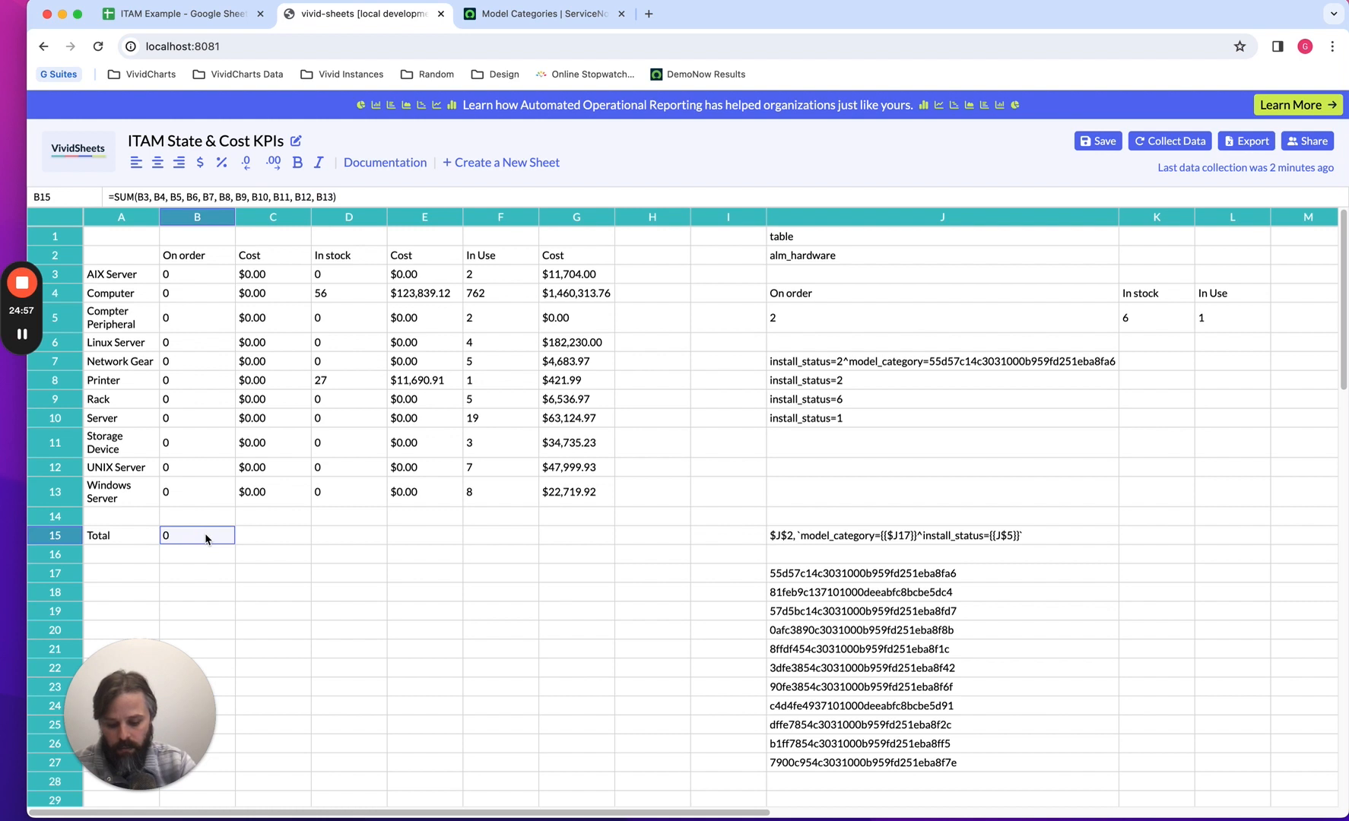
{"action": "key", "text": "Tab"}
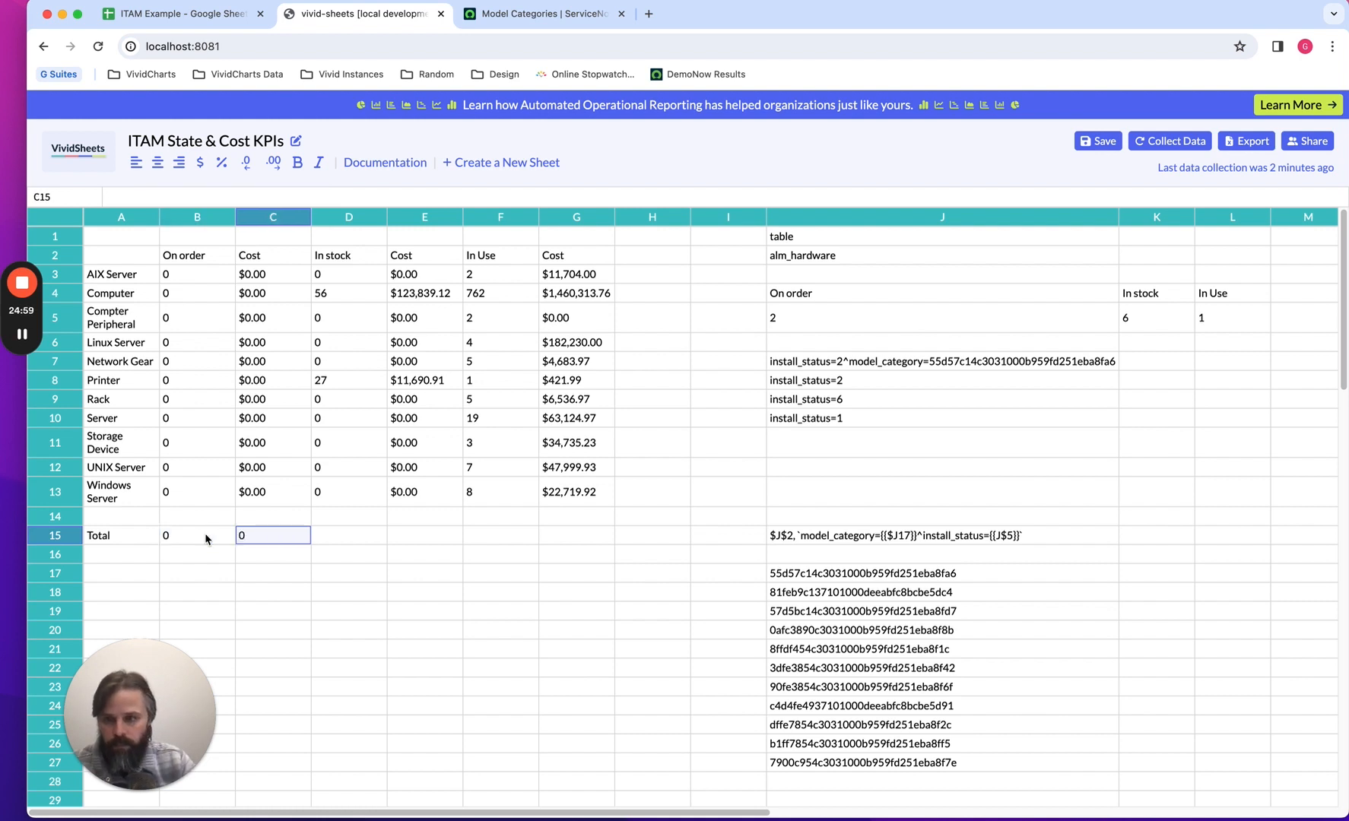
{"action": "key", "text": "Tab"}
{"action": "key", "text": "ctrl+v"}
{"action": "key", "text": "Tab"}
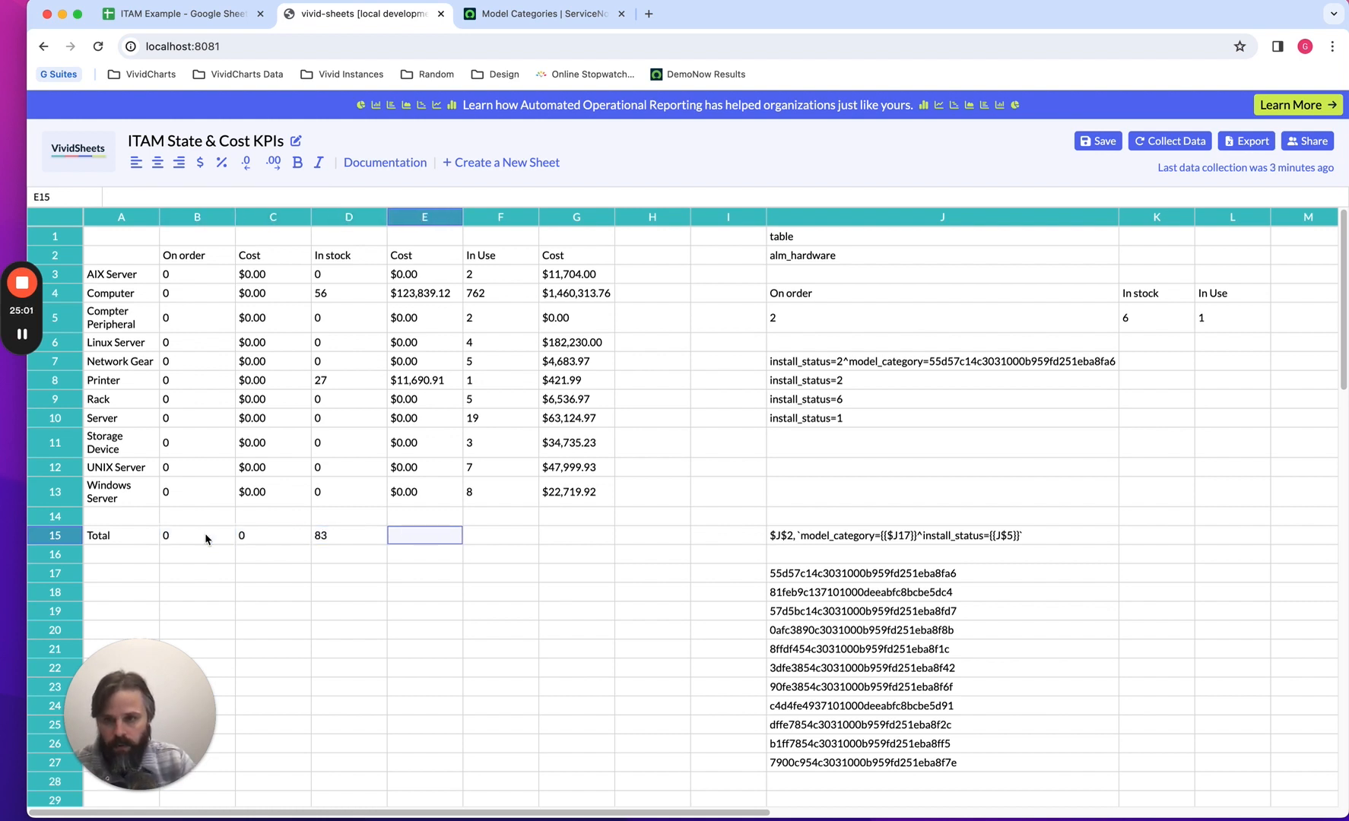
{"action": "key", "text": "ctrl+v"}
{"action": "key", "text": "Tab"}
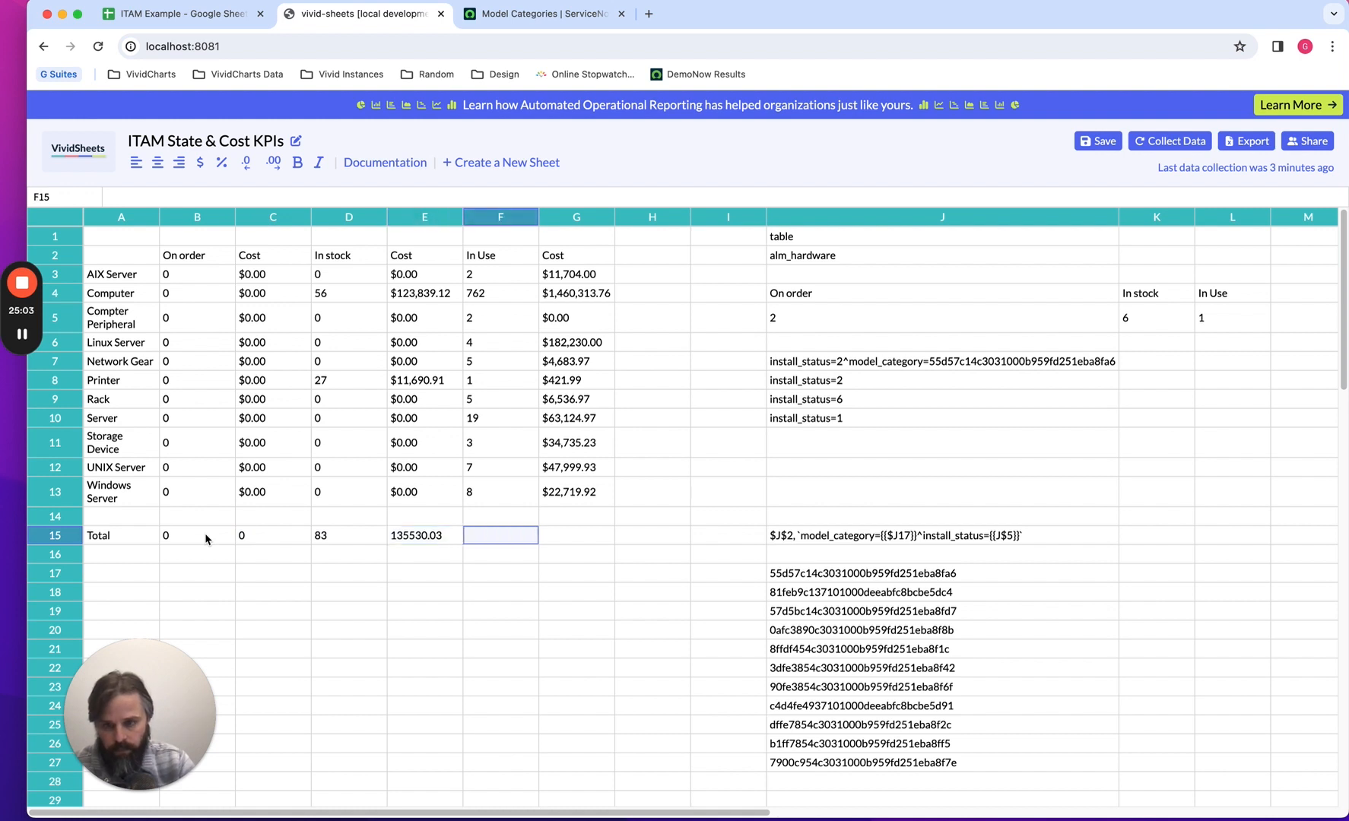
{"action": "key", "text": "Tab"}
{"action": "key", "text": "ctrl+v"}
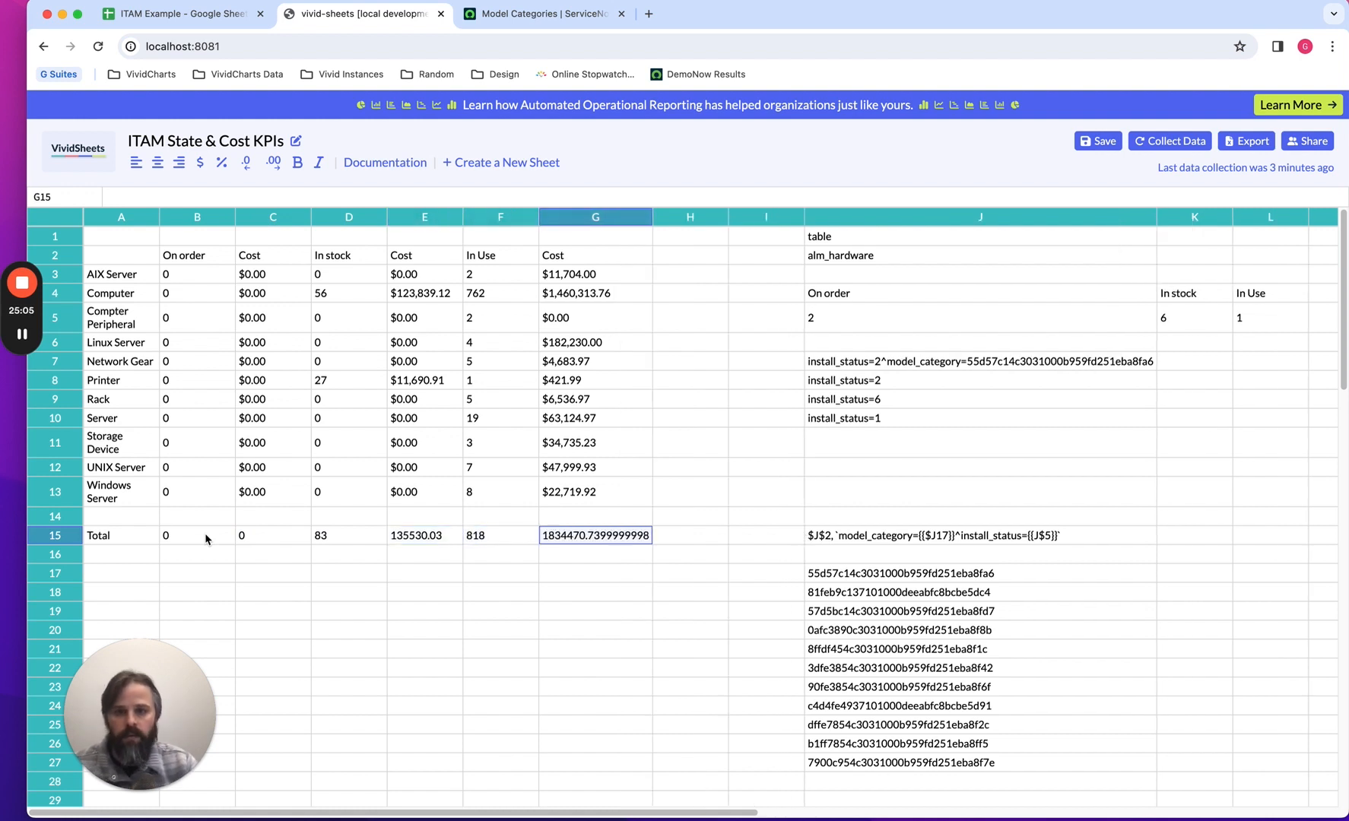
Format the In Use and In stock cost totals in G15 and E15 as dollar currency.
{"action": "left_click", "coordinate": [200, 163]}
{"action": "left_click", "coordinate": [419, 535]}
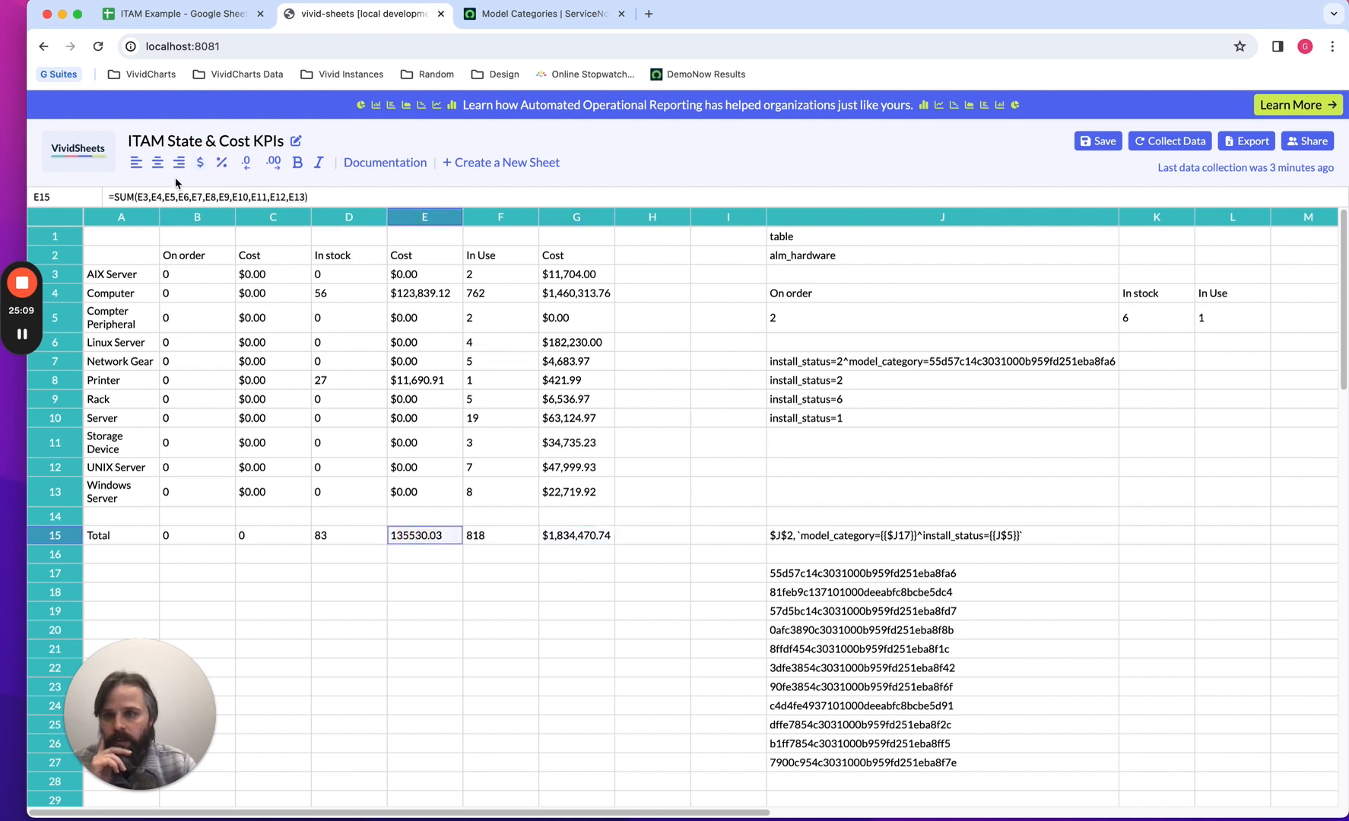
{"action": "left_click", "coordinate": [202, 164]}
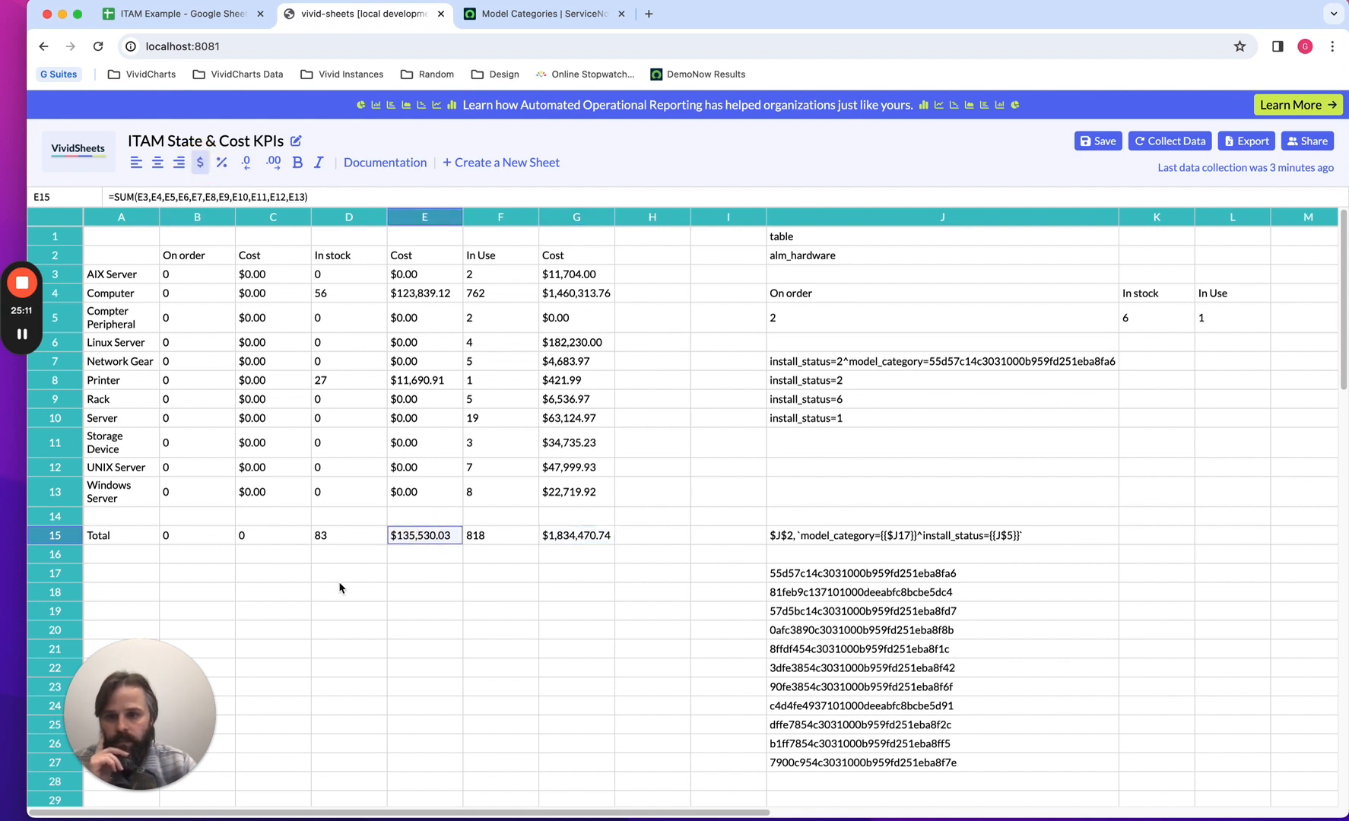
{"action": "left_click", "coordinate": [346, 577]}
Make the Total row bold from G15 back through A15, one cell after another, including the Total label.
{"action": "left_click_drag", "start_coordinate": [140, 542], "coordinate": [559, 536]}
{"action": "left_click", "coordinate": [555, 577]}
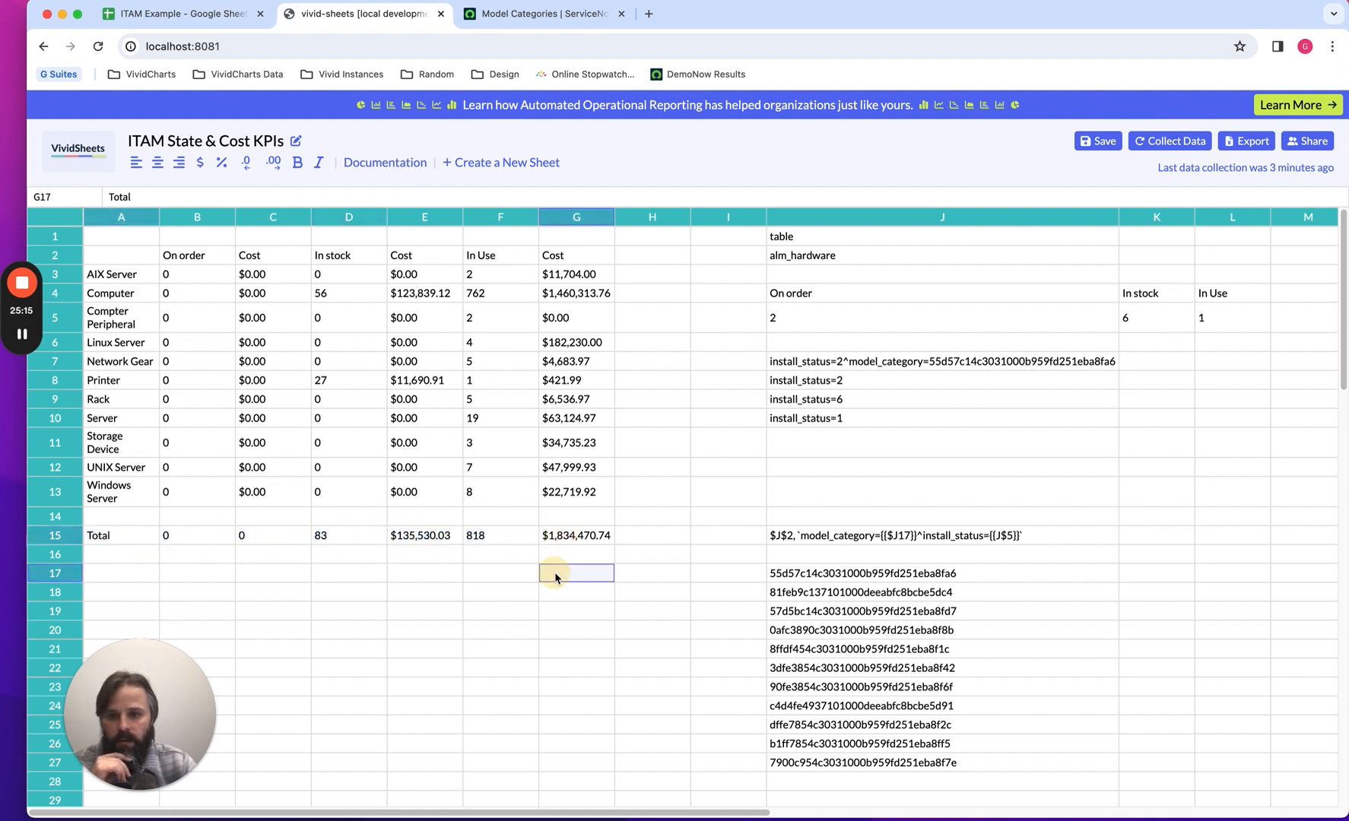
{"action": "left_click", "coordinate": [575, 539]}
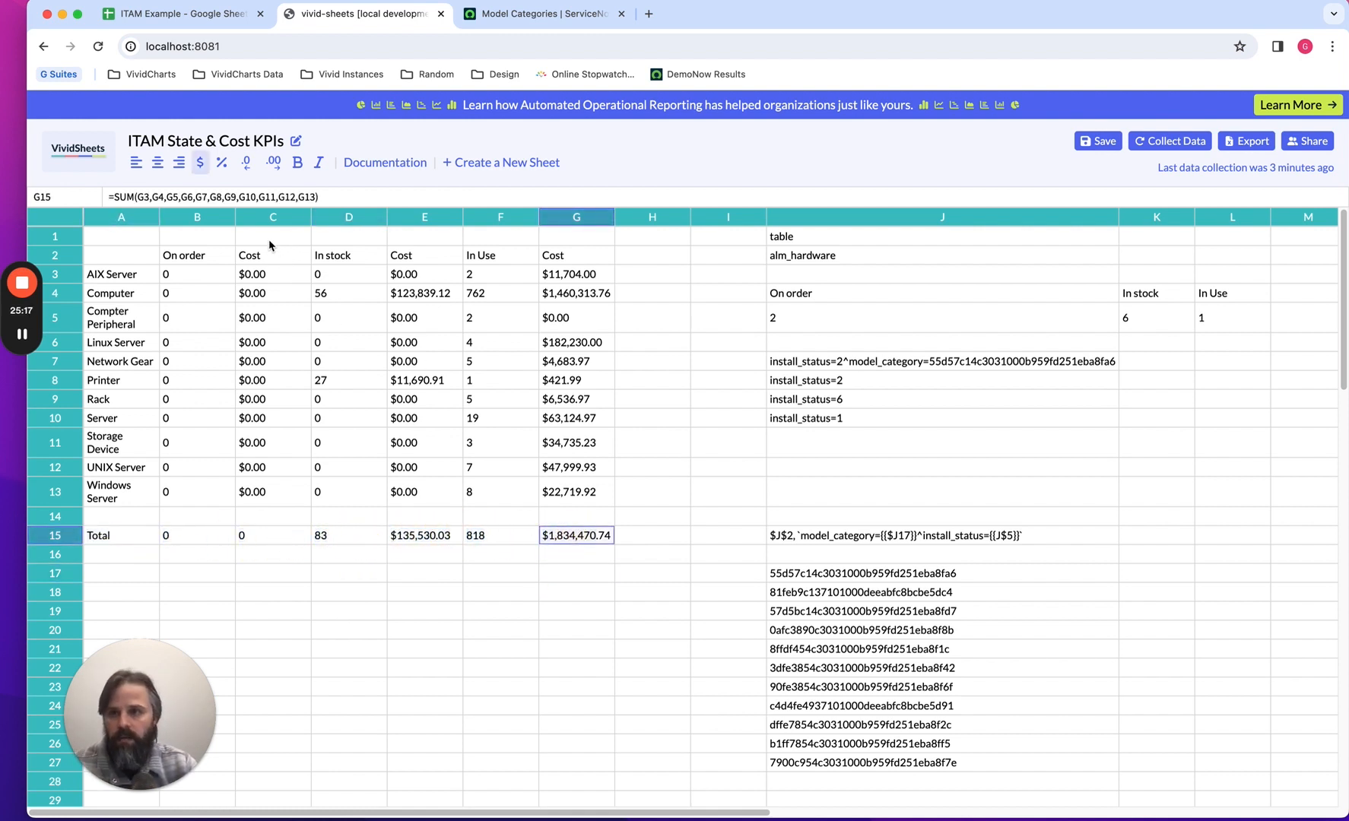
{"action": "left_click", "coordinate": [296, 167]}
{"action": "key", "text": "Left"}
{"action": "left_click", "coordinate": [296, 169]}
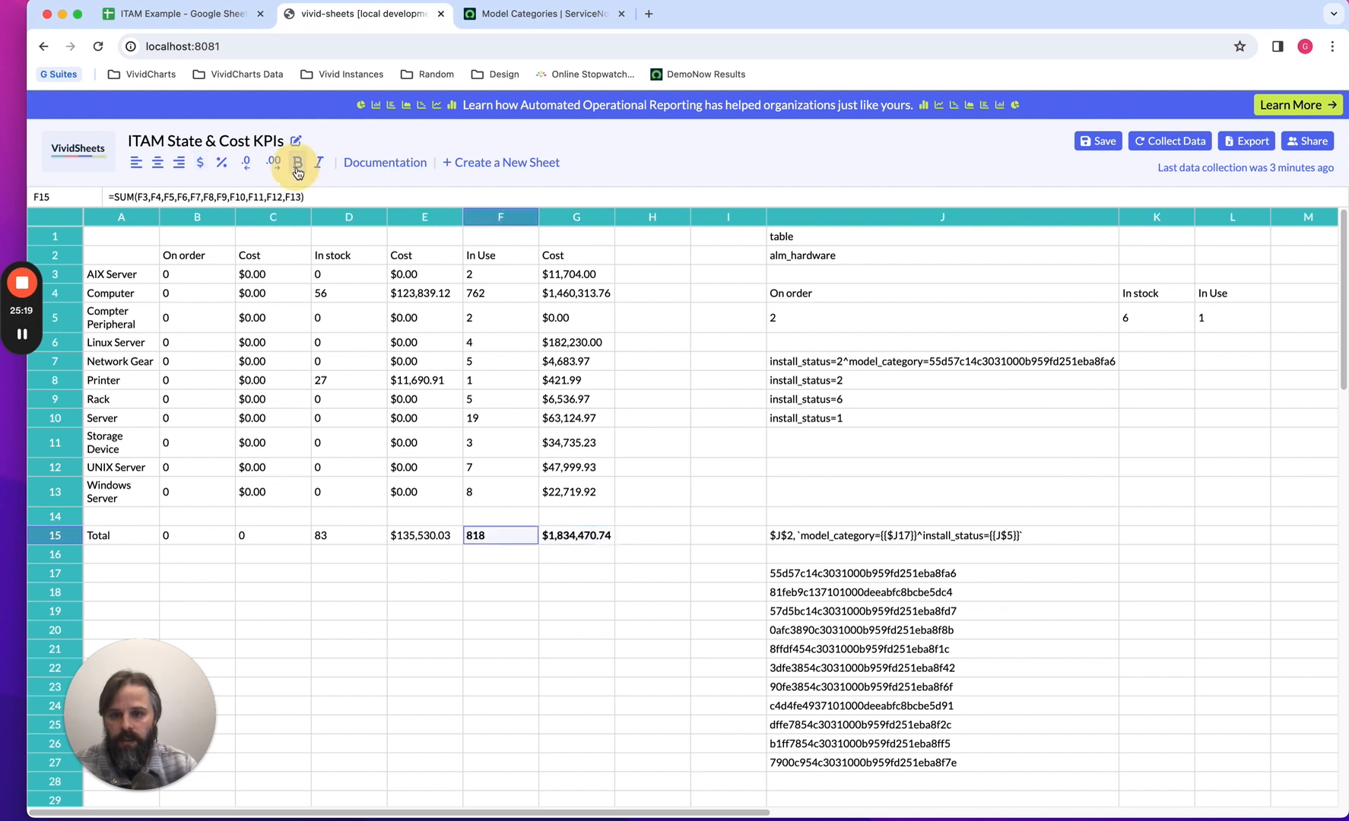
{"action": "key", "text": "Left"}
{"action": "left_click", "coordinate": [297, 169]}
{"action": "key", "text": "Left"}
{"action": "left_click", "coordinate": [298, 170]}
{"action": "key", "text": "Left"}
{"action": "left_click", "coordinate": [298, 171]}
{"action": "key", "text": "Left"}
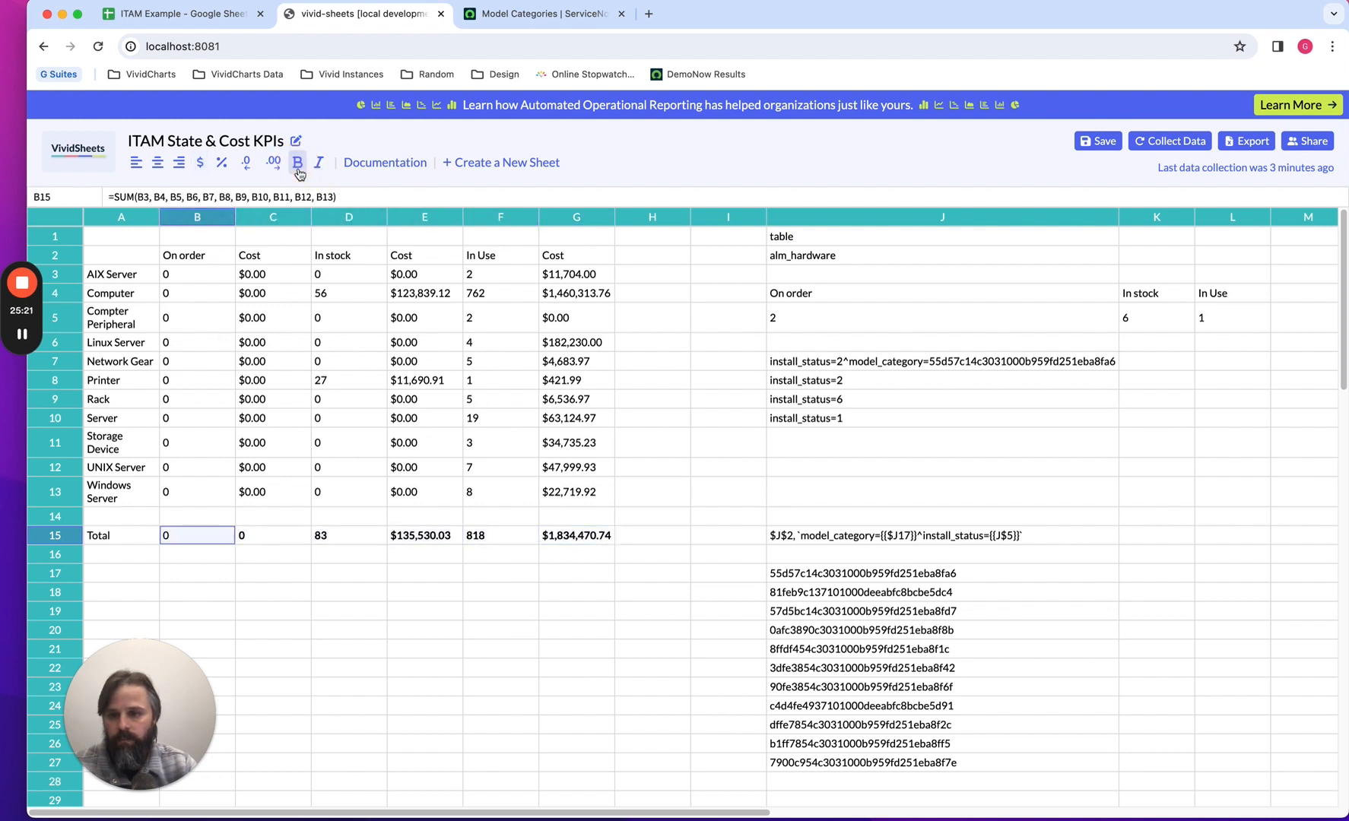
{"action": "left_click", "coordinate": [298, 170]}
{"action": "key", "text": "Left"}
{"action": "left_click", "coordinate": [299, 171]}
{"action": "left_click", "coordinate": [541, 600]}
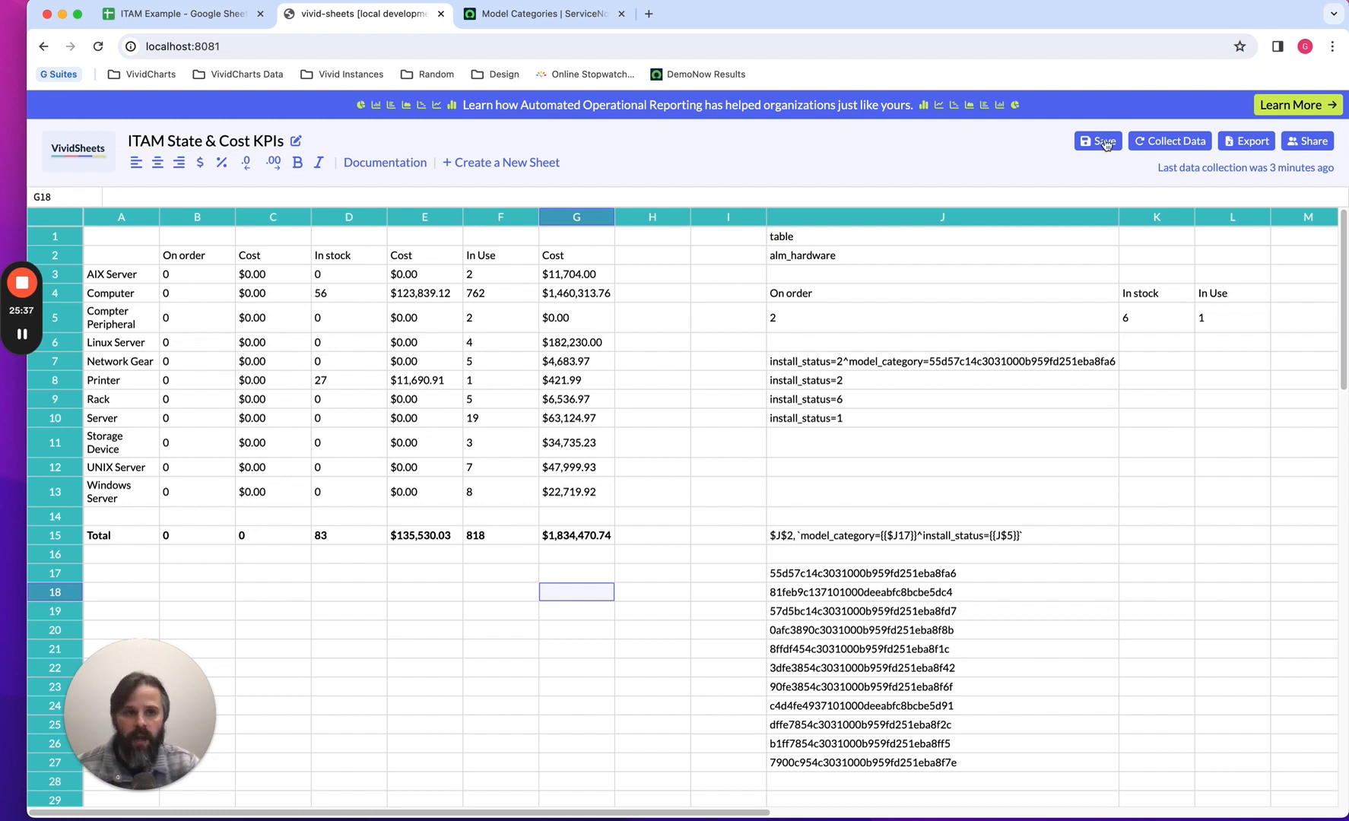
Run a new data collection to refresh the sheet's counts and costs.
{"action": "left_click", "coordinate": [1168, 145]}
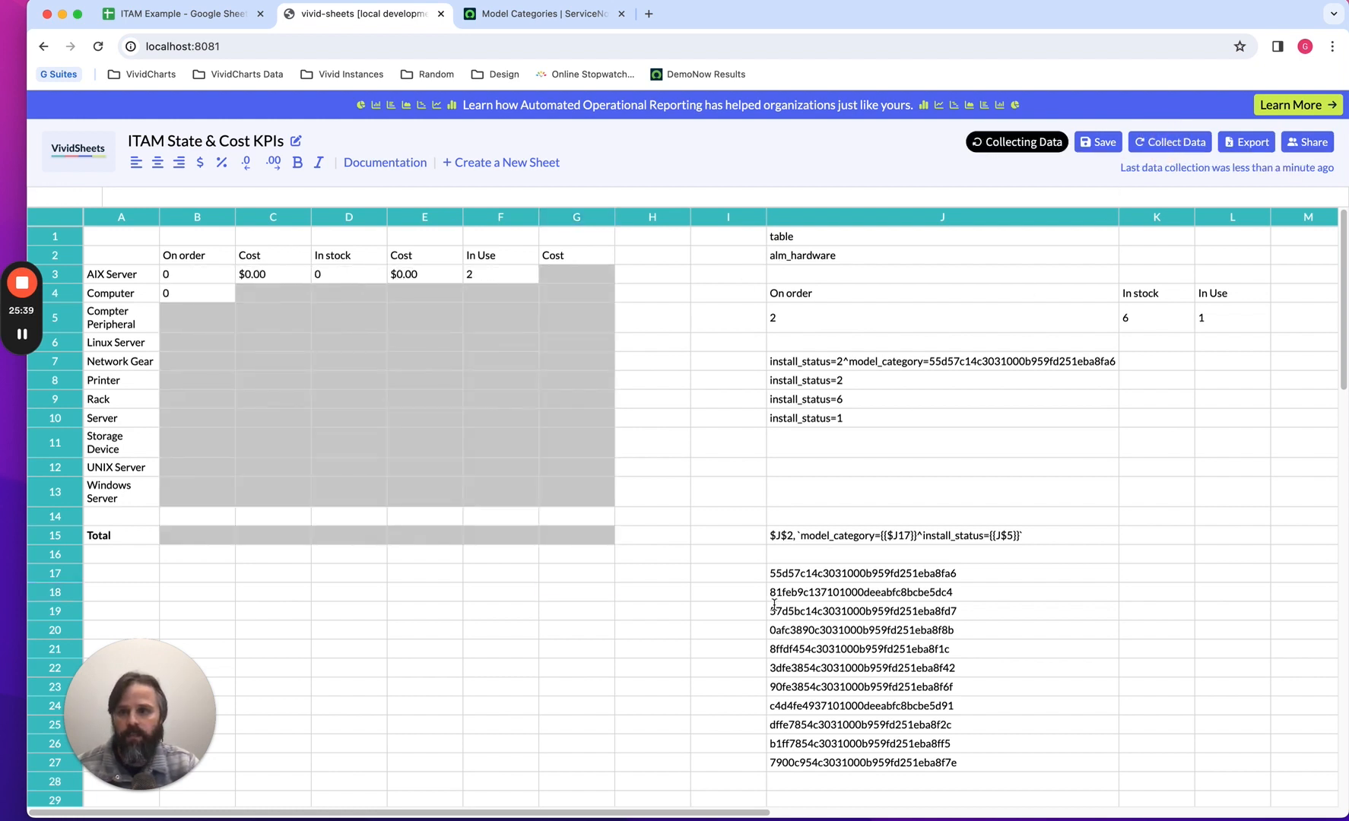